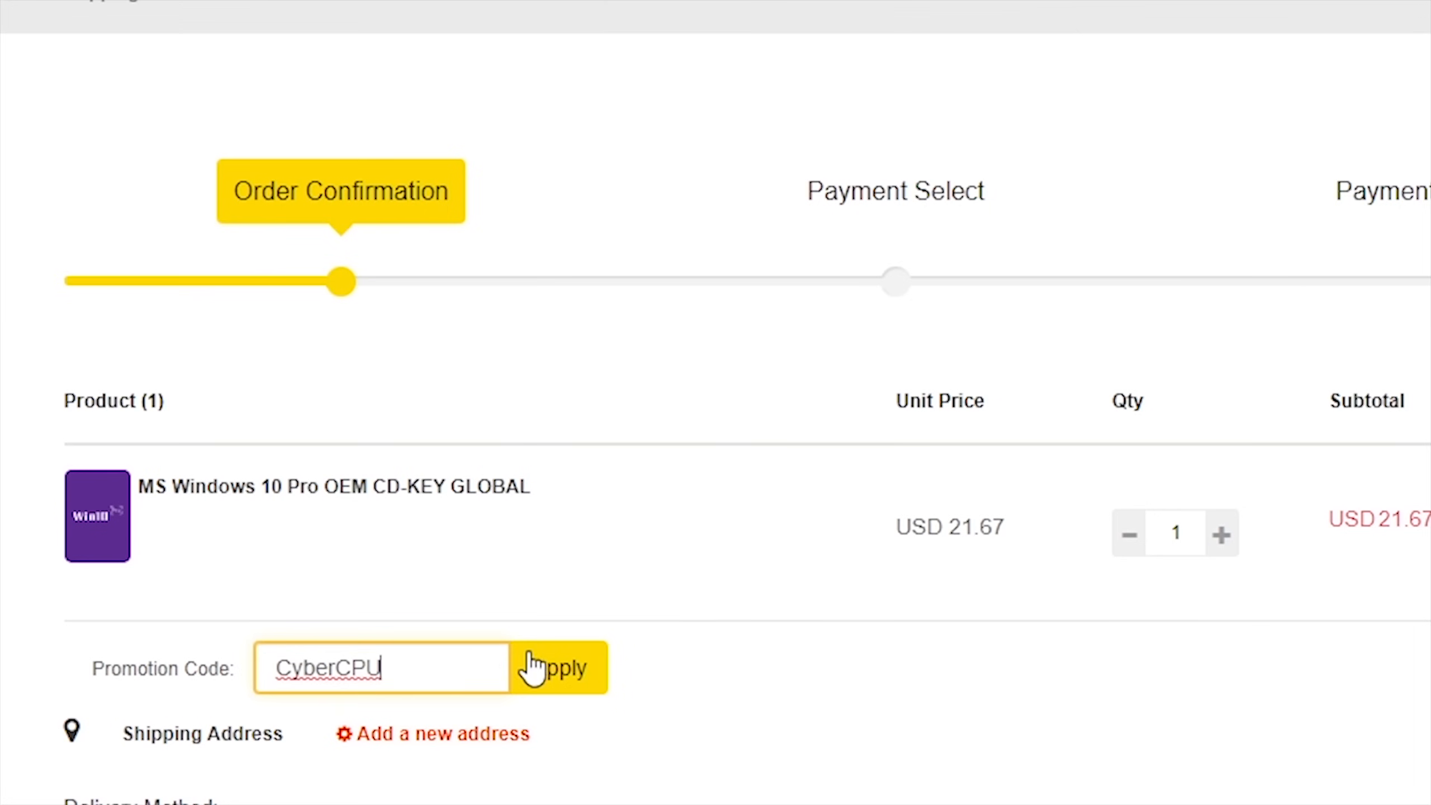
# Step: Apply the promotion code CyberCPU to the Windows 10 Pro OEM key order
pyautogui.click(533, 665)
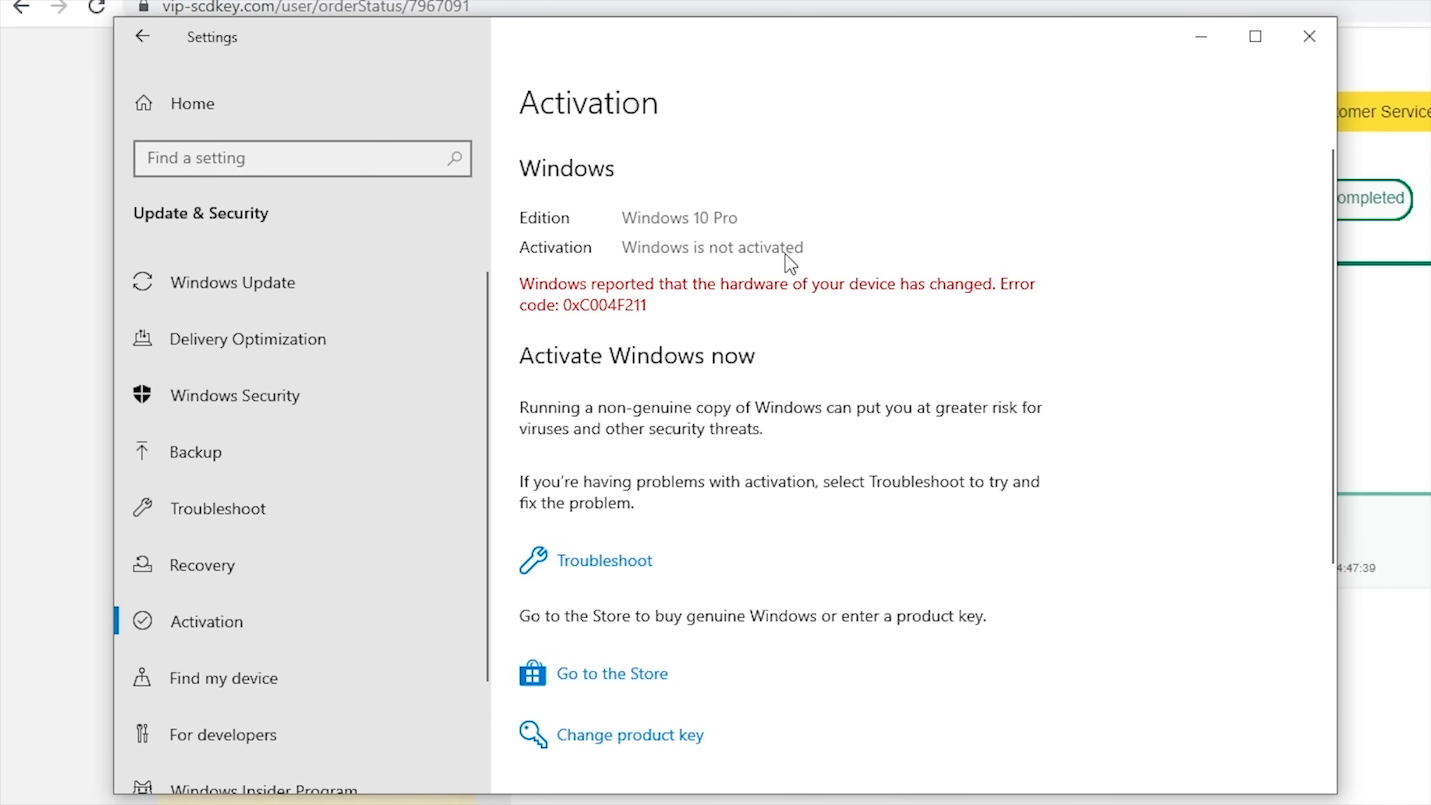
# Step: Change the Windows product key by pasting the purchased key, activate Windows, and close the activation dialog
pyautogui.click(636, 739)
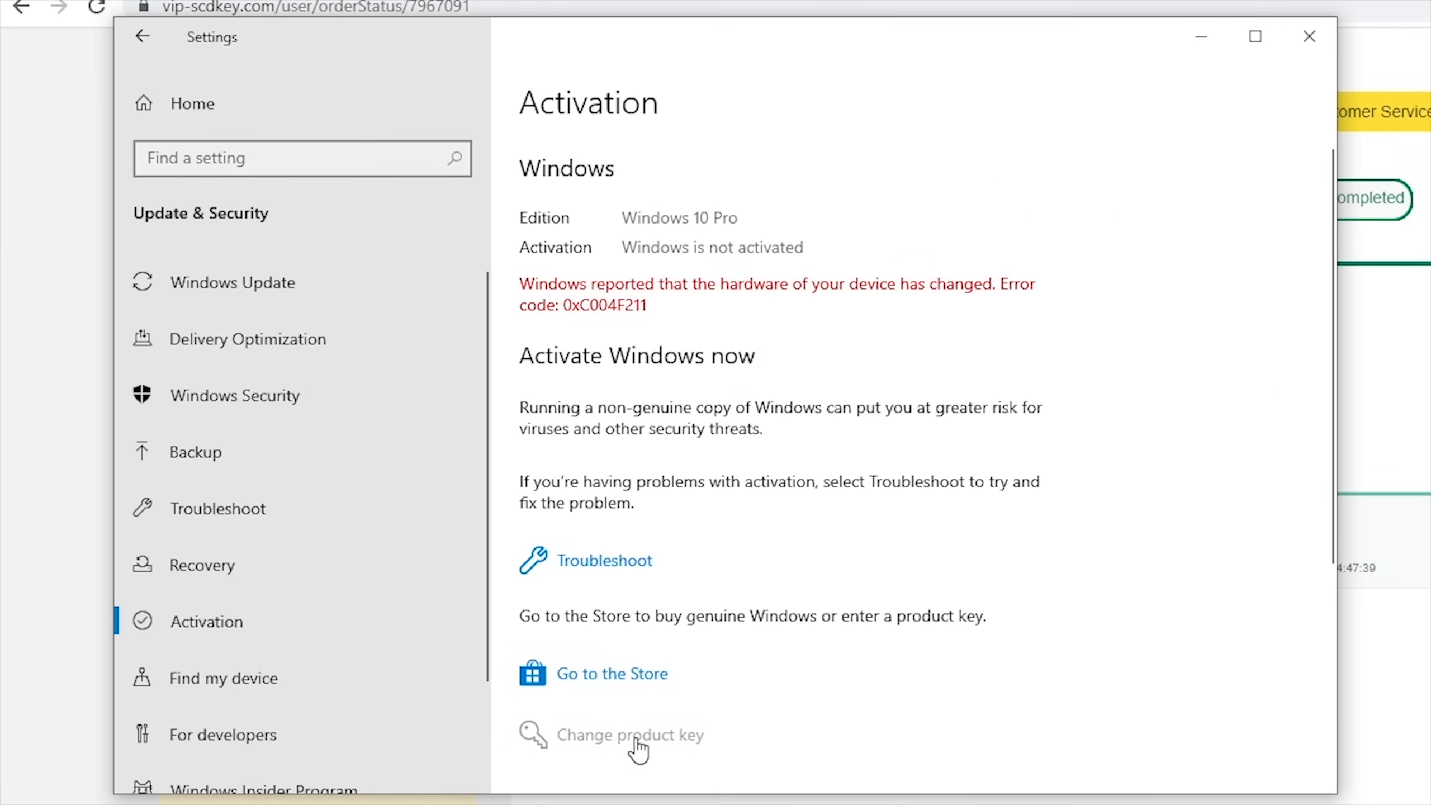
pyautogui.rightClick(440, 448)
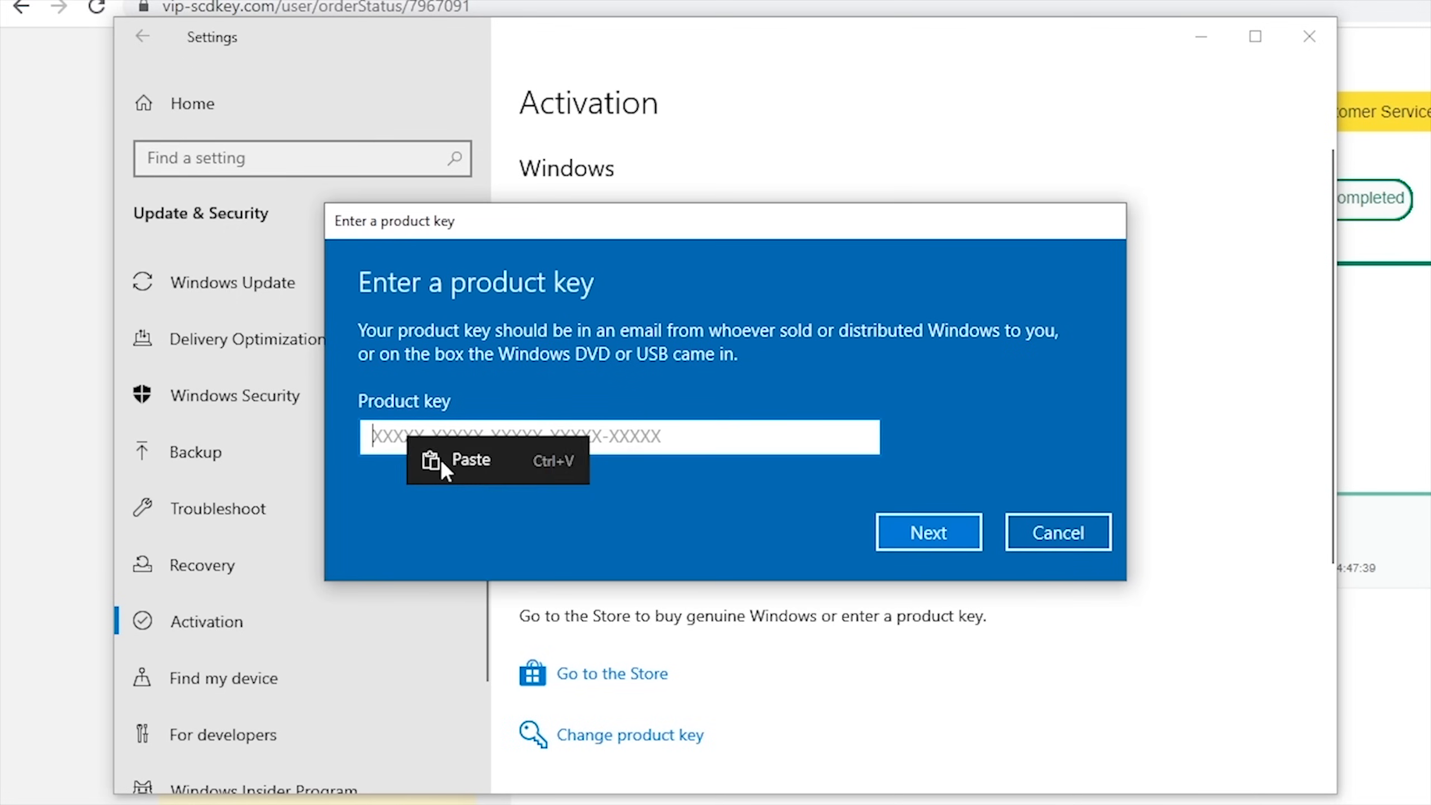
pyautogui.click(451, 551)
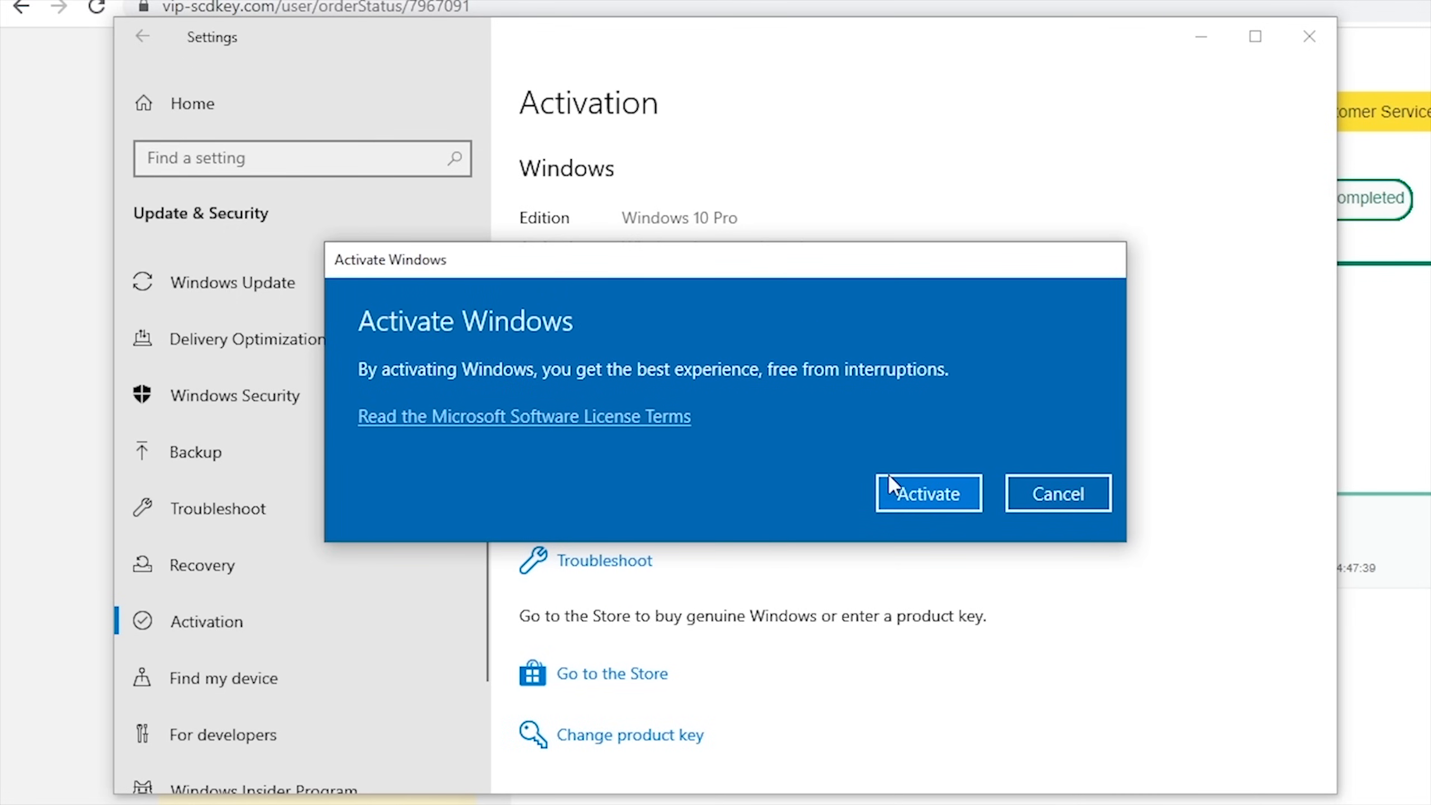
pyautogui.click(917, 485)
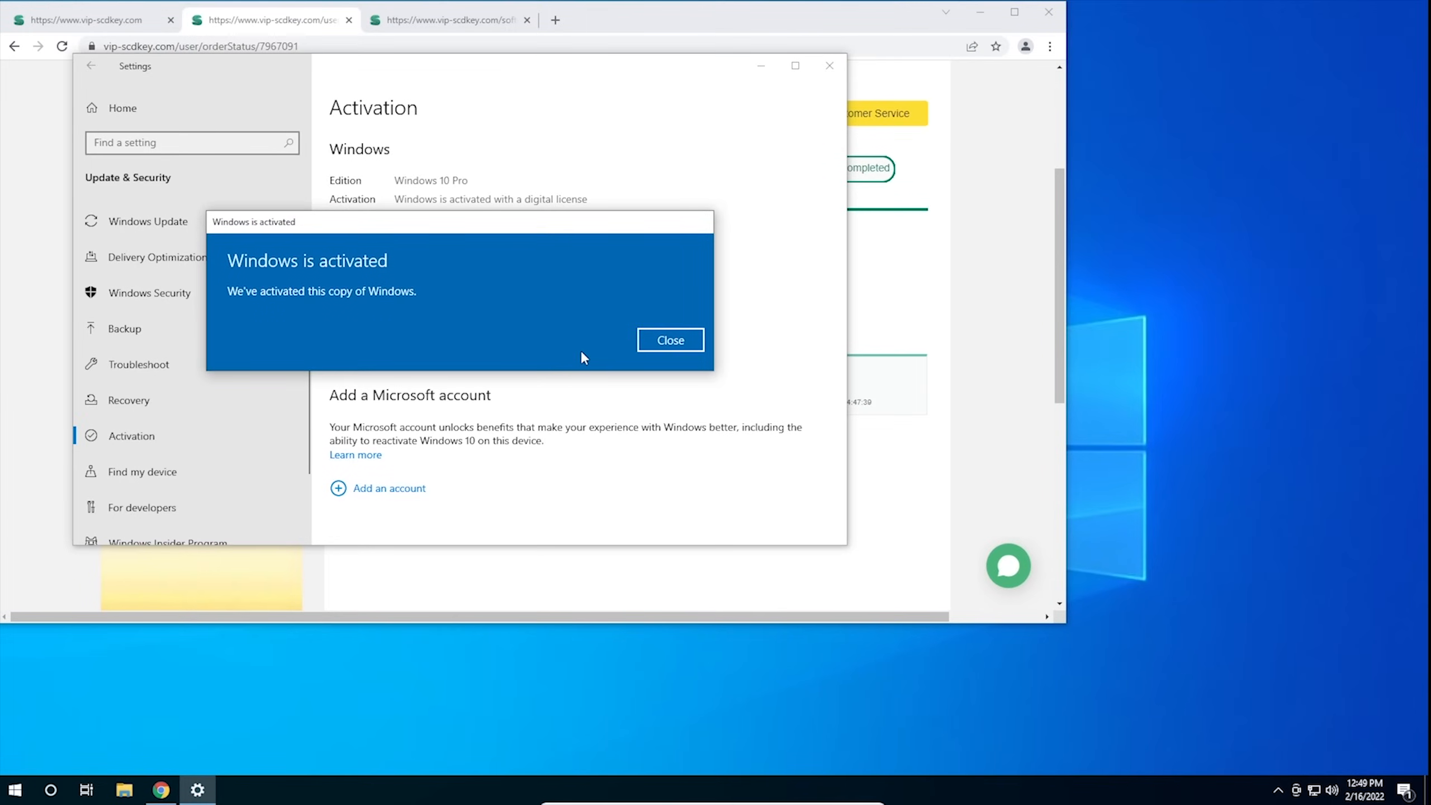
pyautogui.click(669, 341)
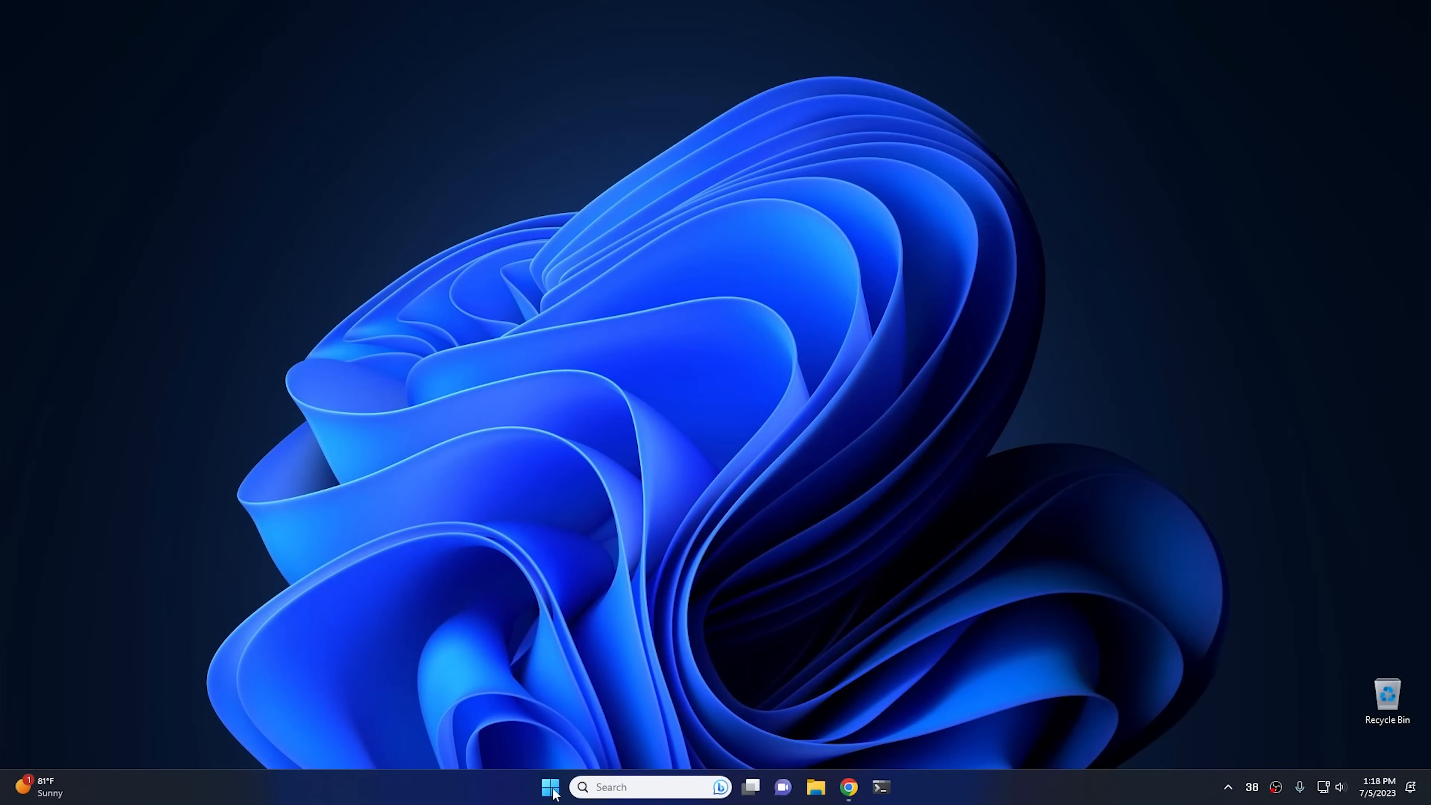
# Step: Examine the Windows 11 Start menu, including the full app list, the power options and the account options
pyautogui.click(552, 789)
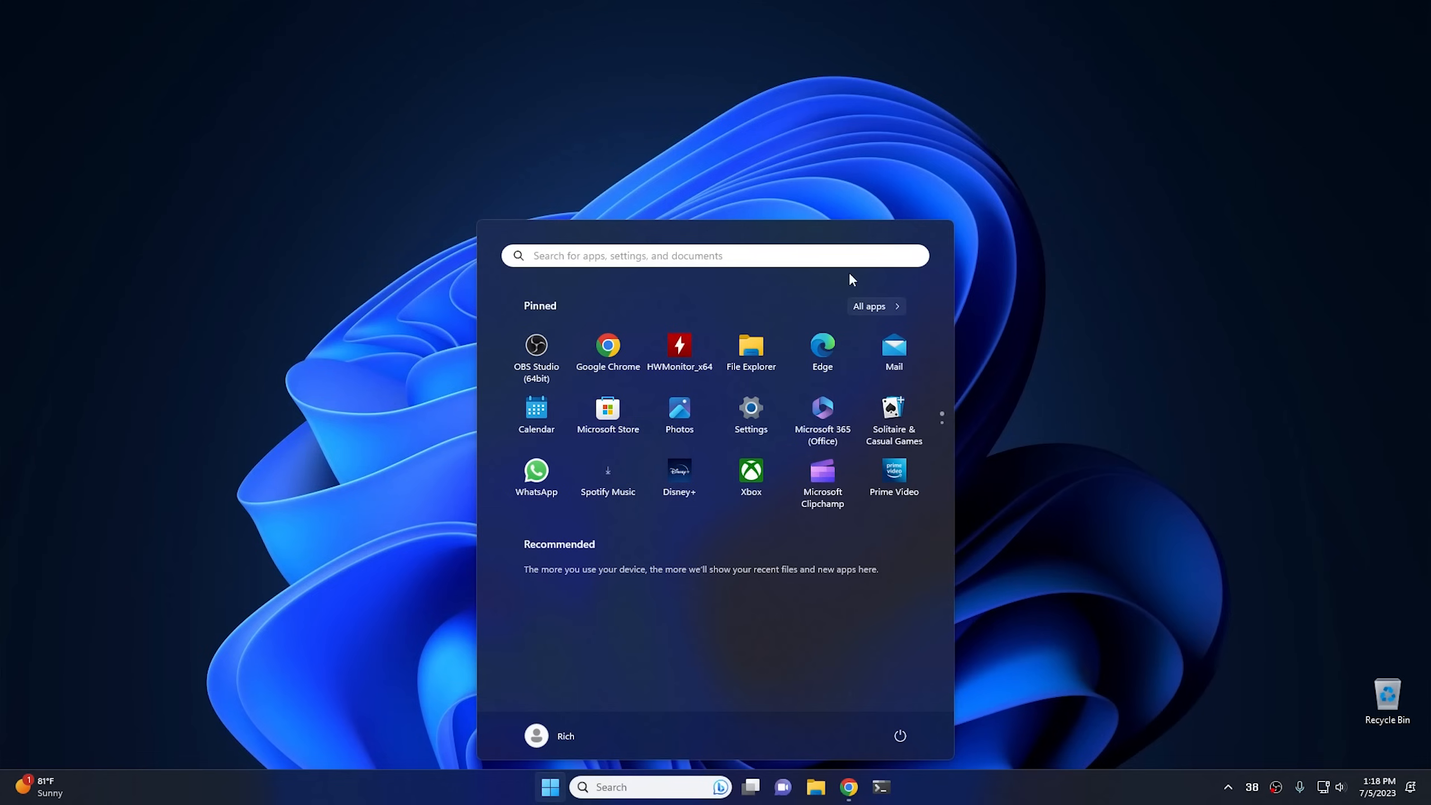
pyautogui.click(876, 306)
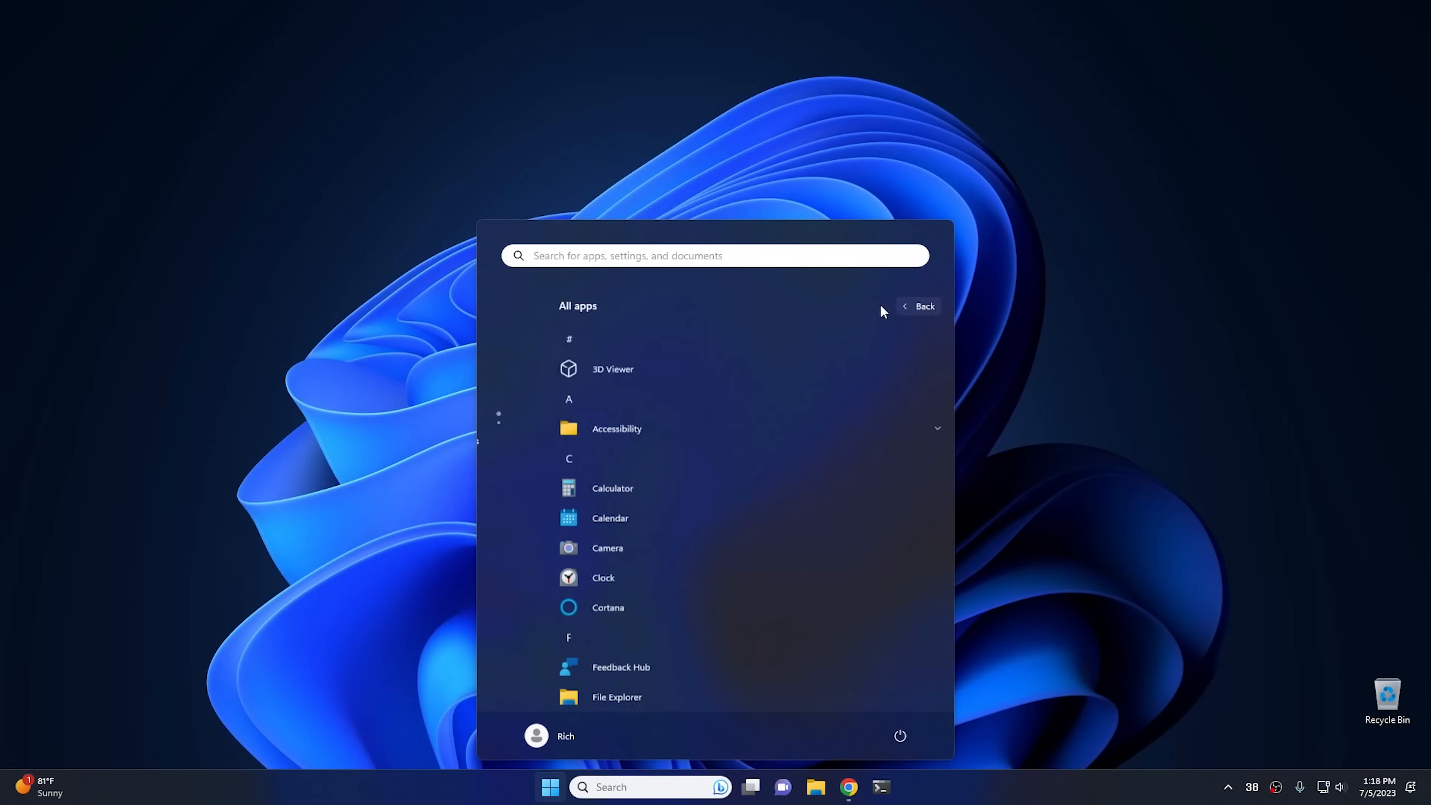
pyautogui.scroll(-5, 714, 374)
pyautogui.scroll(-10, 715, 374)
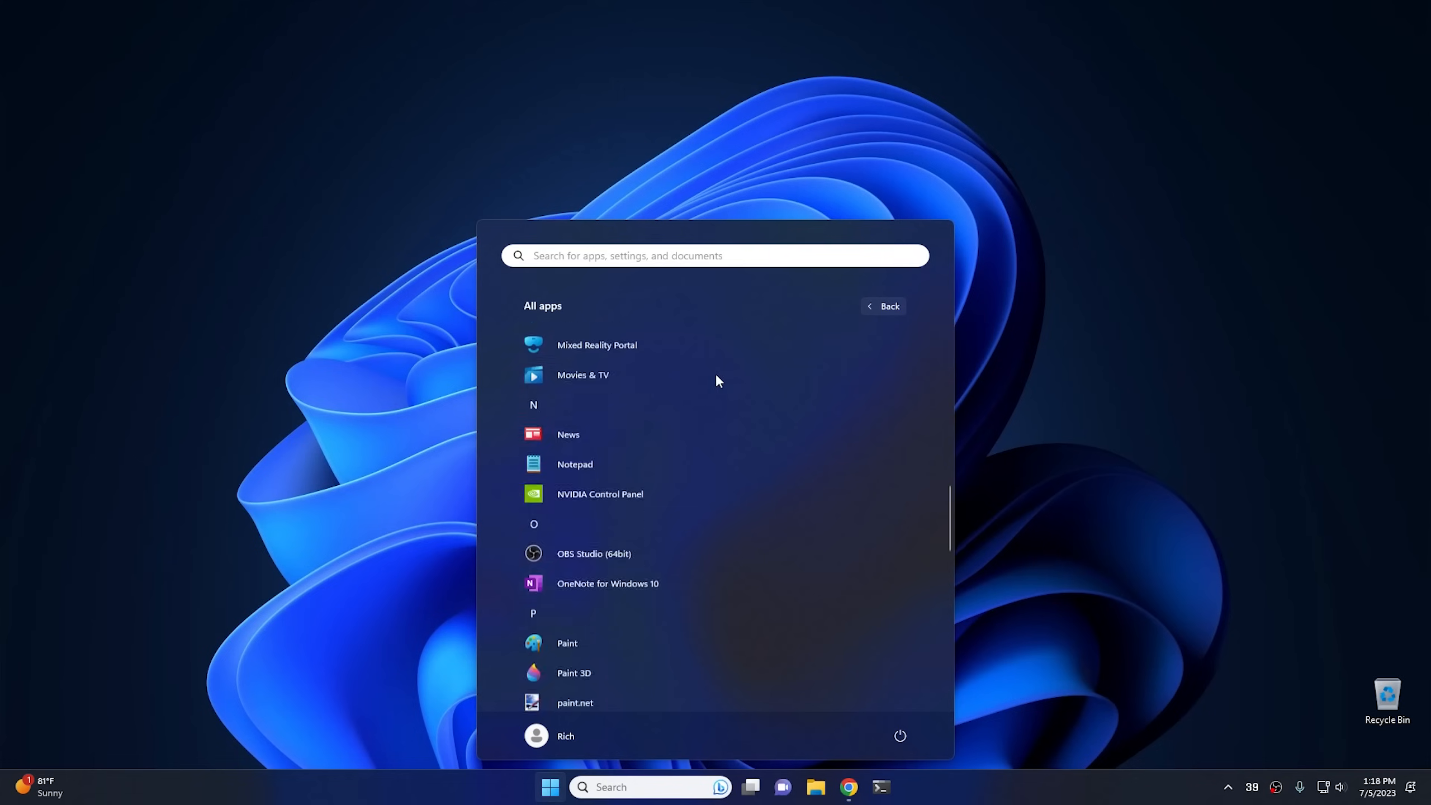
pyautogui.click(888, 307)
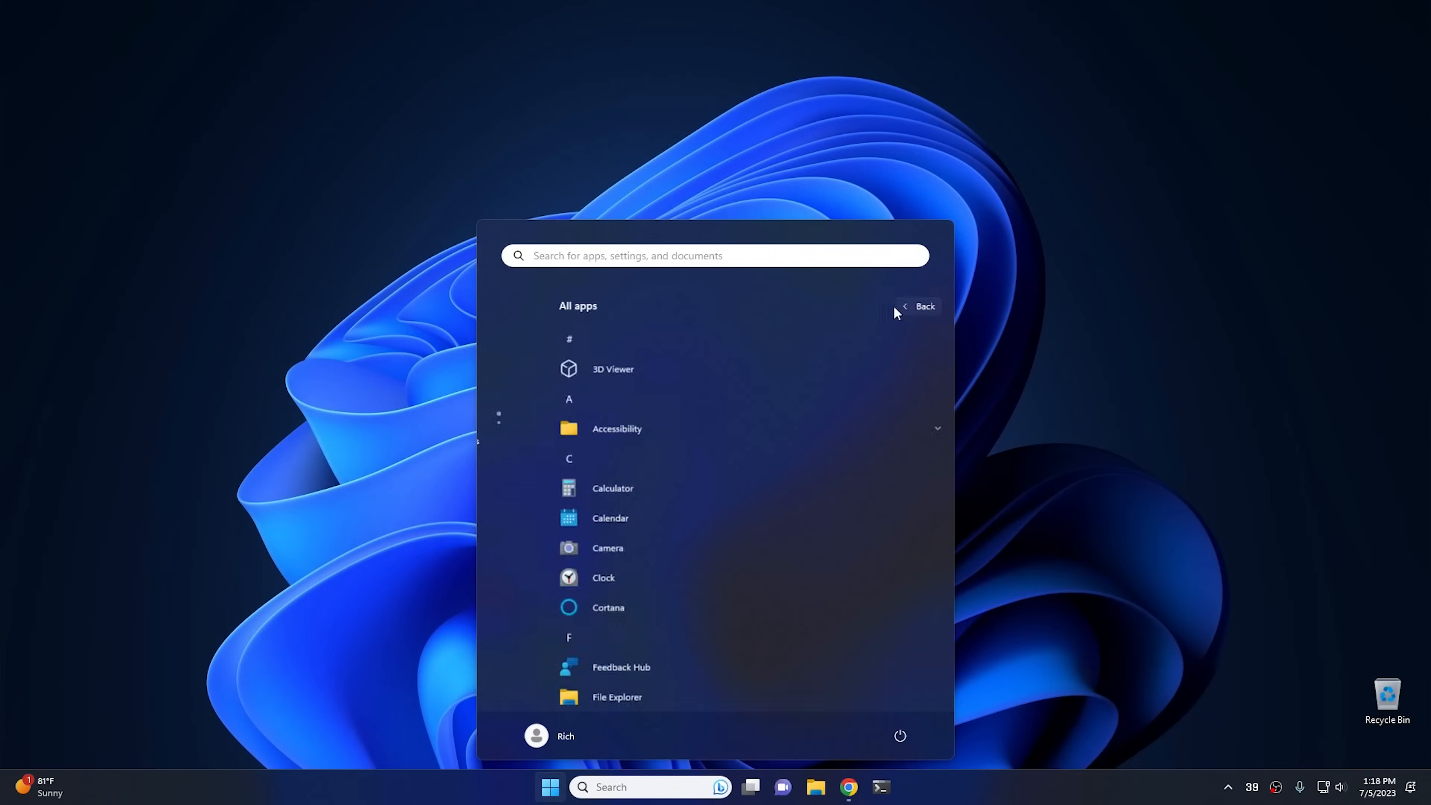
pyautogui.click(903, 734)
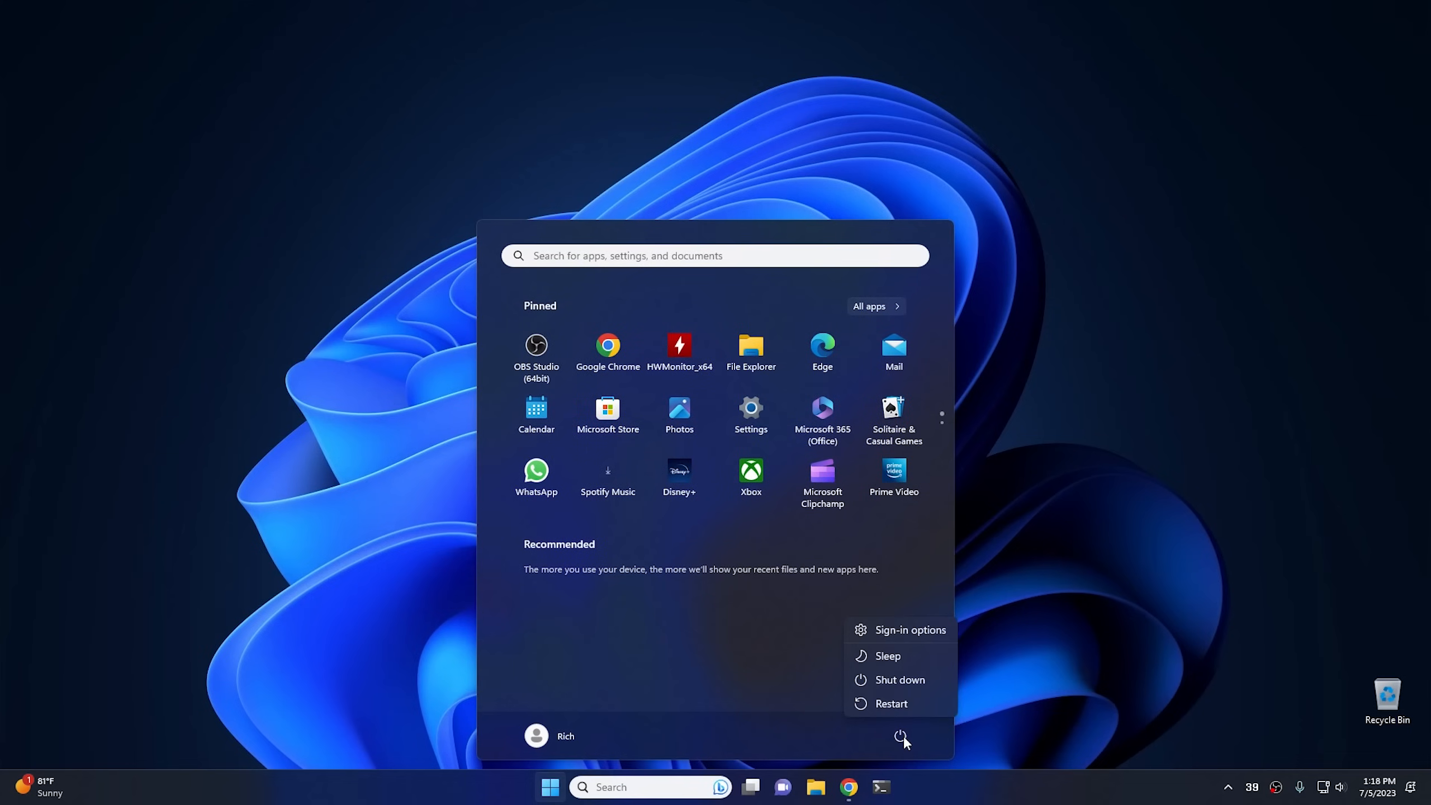
pyautogui.click(548, 733)
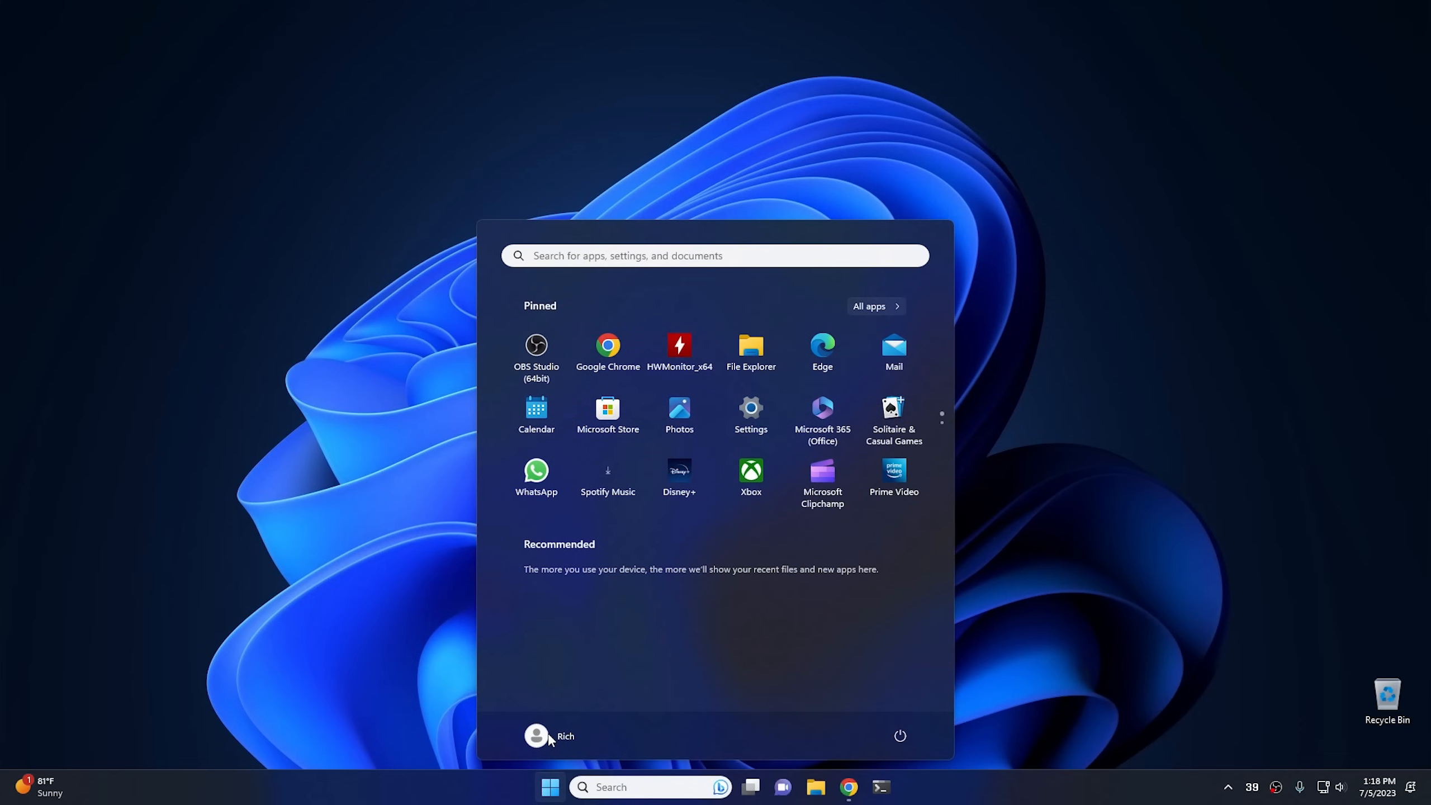
pyautogui.click(548, 733)
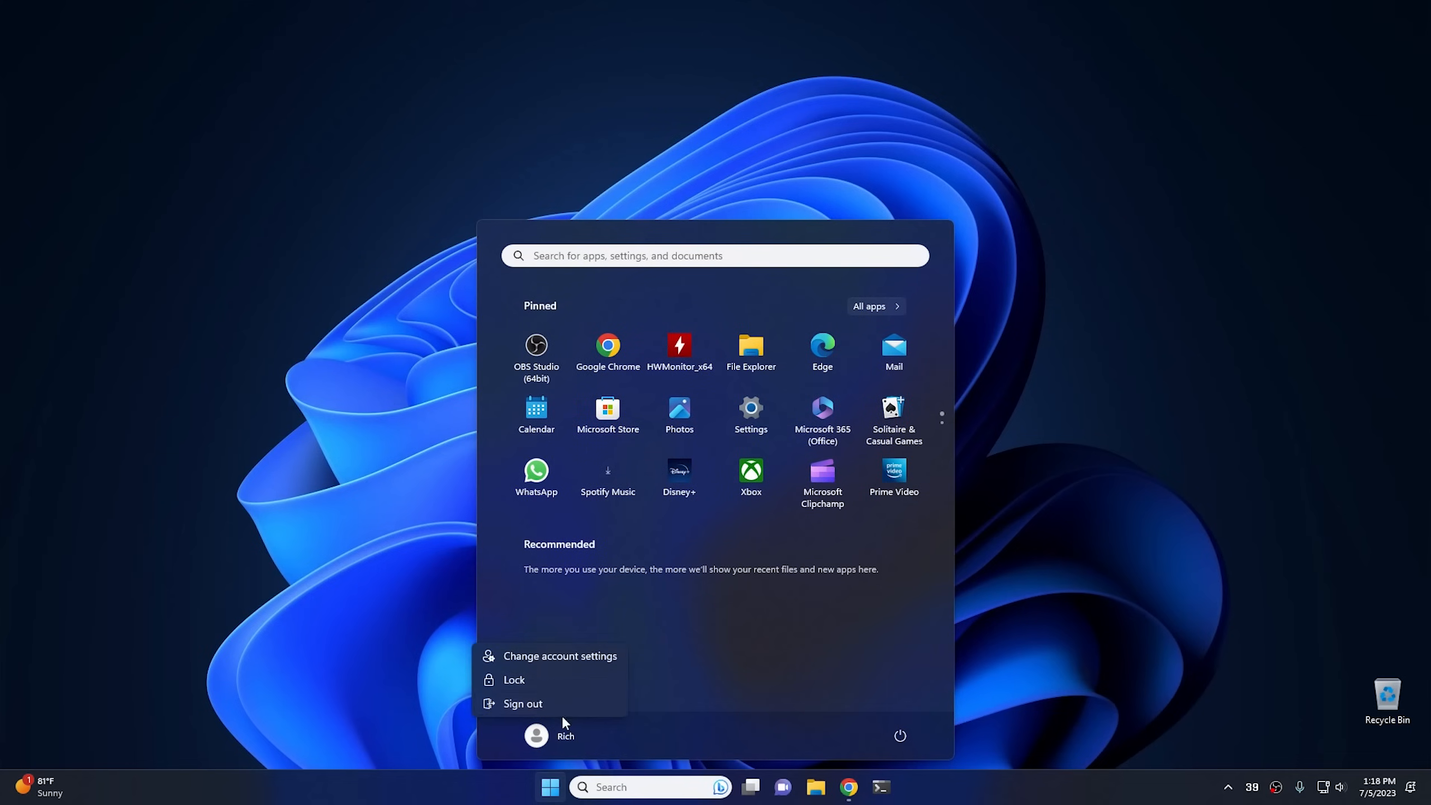
pyautogui.click(697, 647)
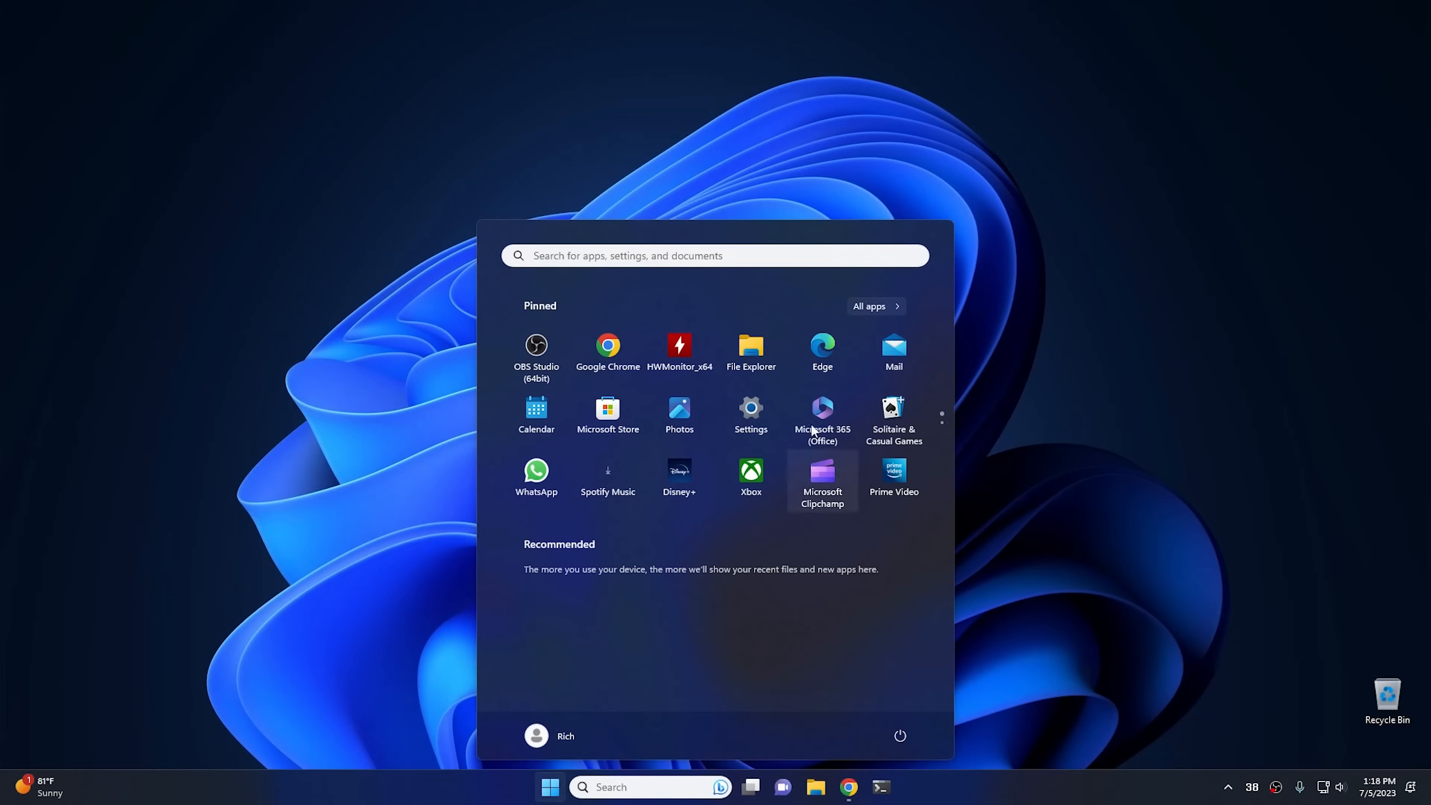
# Step: Open the Start page of the Personalization settings and look at the Start menu in its current layout
pyautogui.click(763, 408)
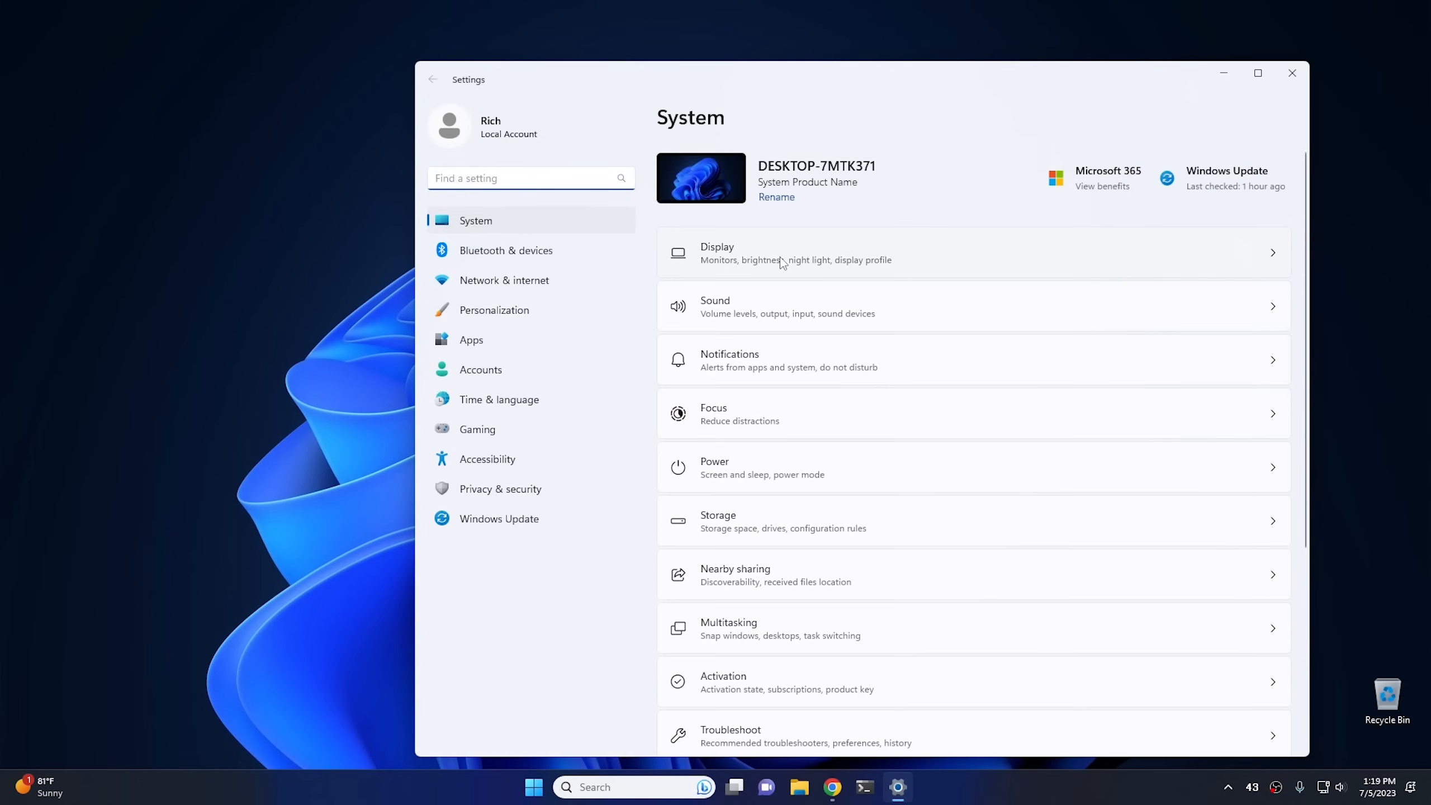
pyautogui.click(497, 315)
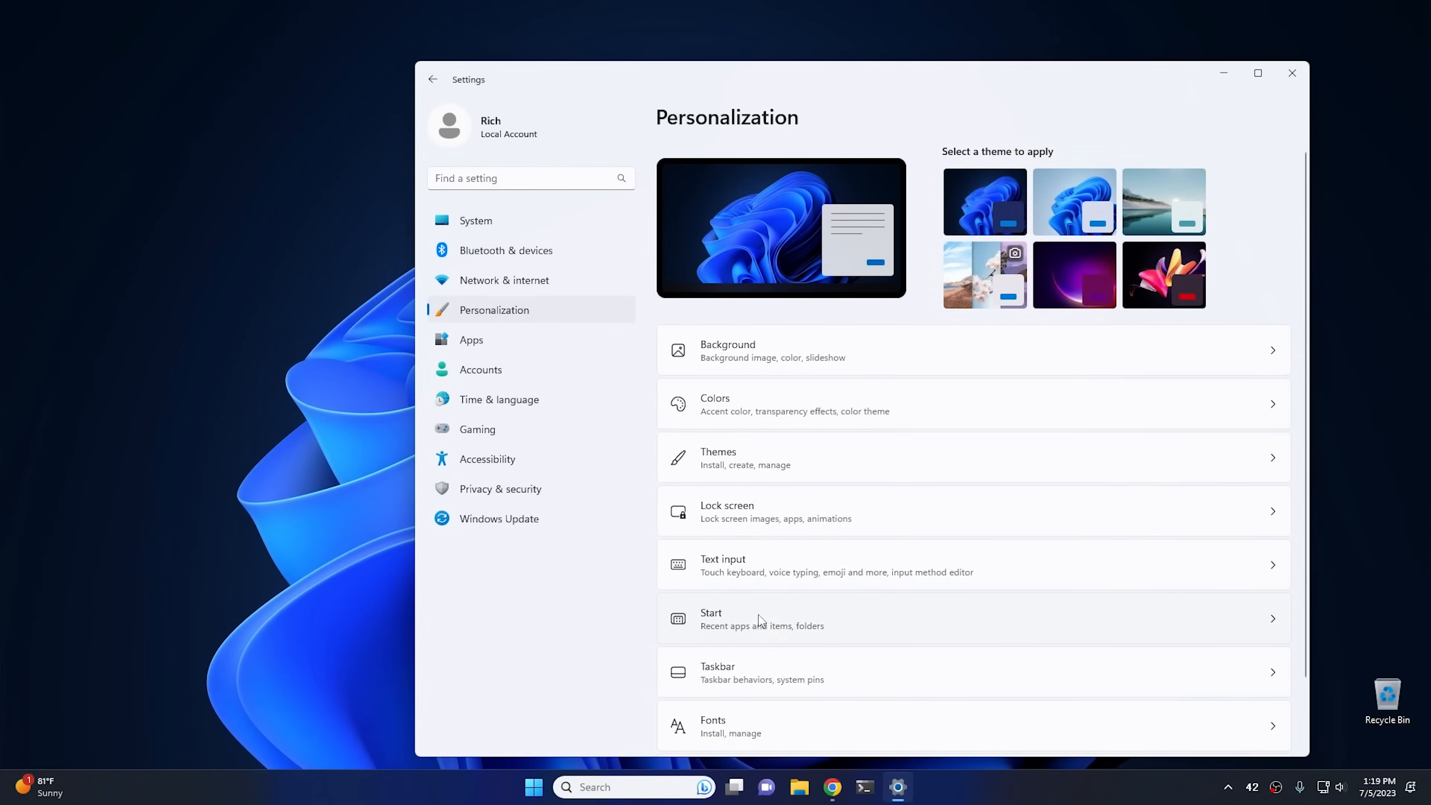
pyautogui.click(771, 620)
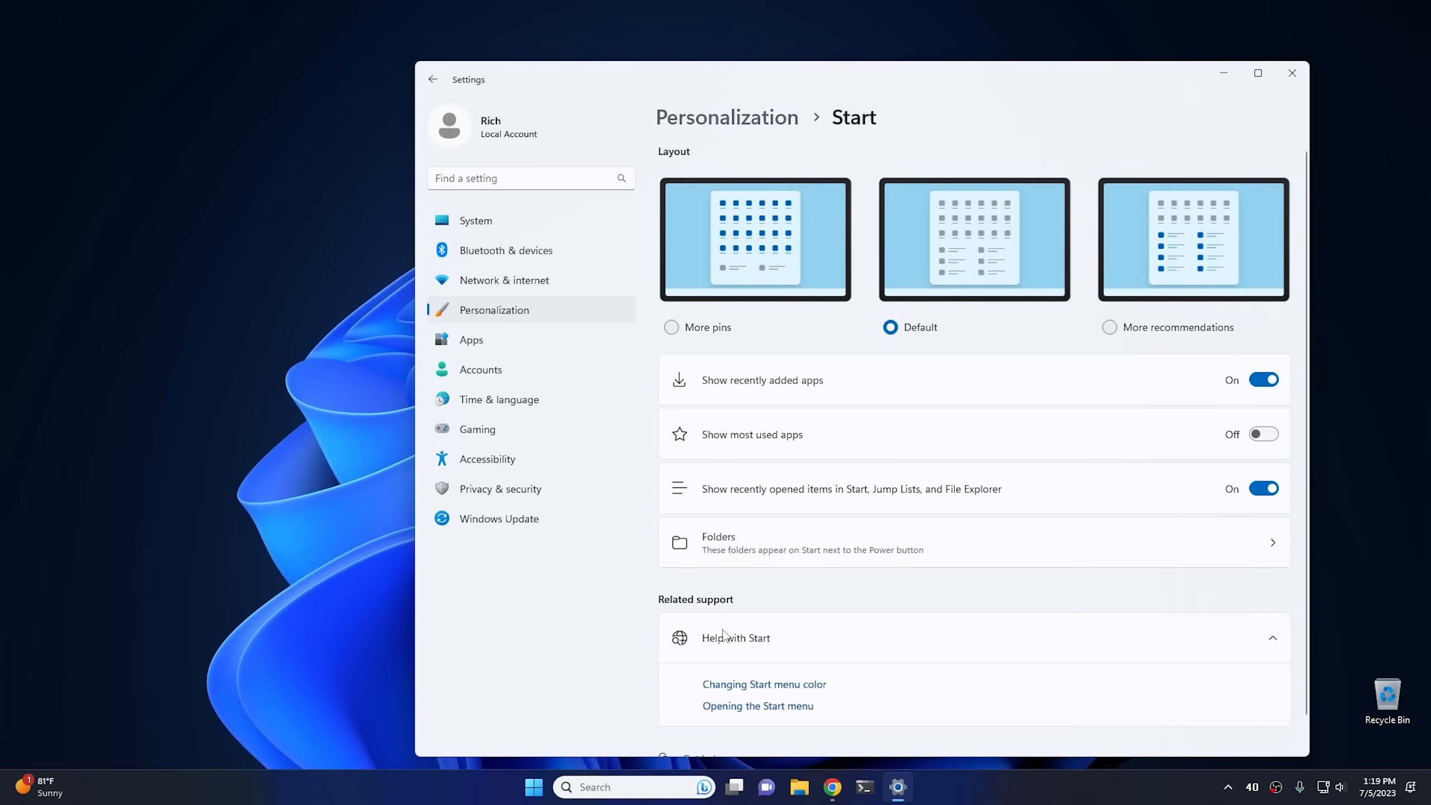
pyautogui.click(533, 787)
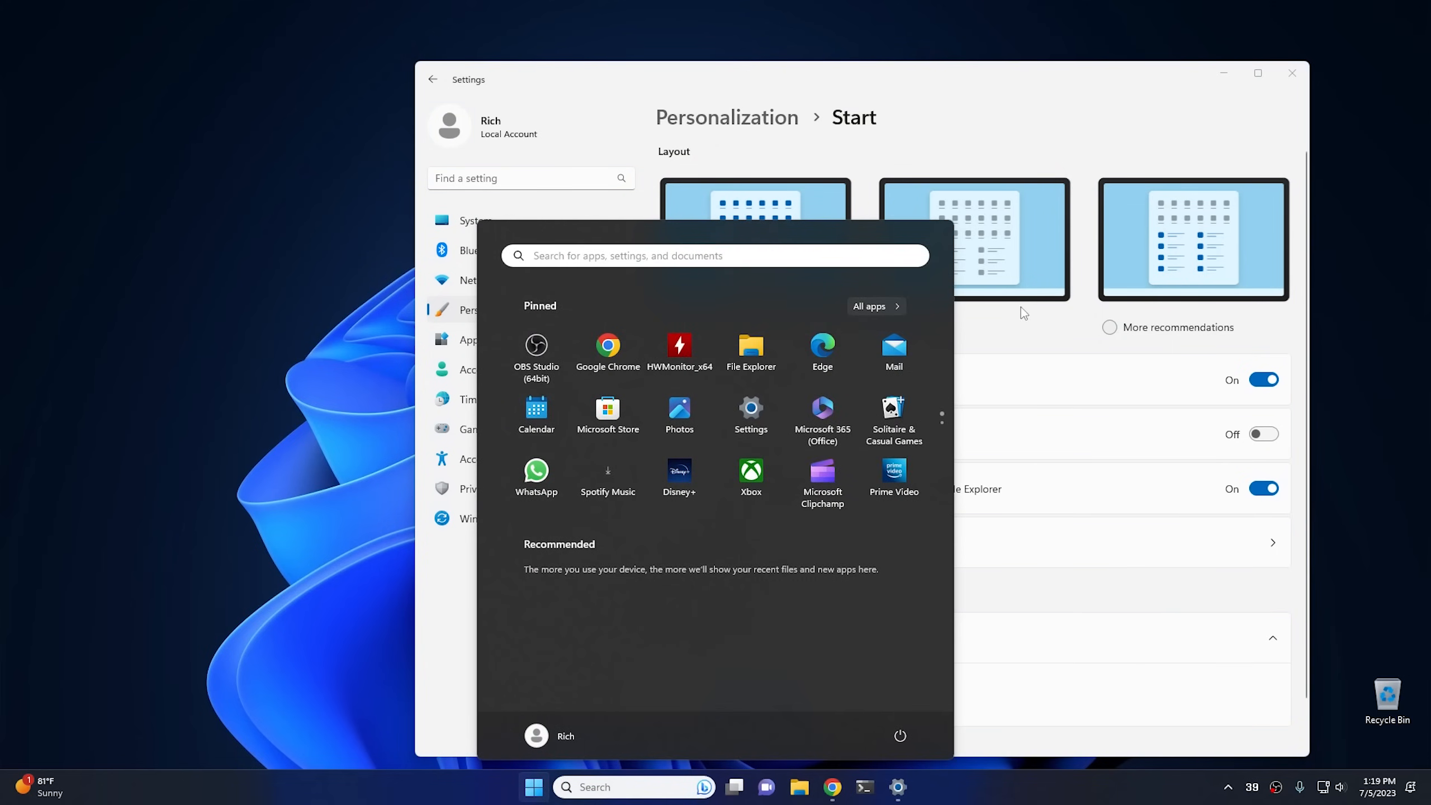
pyautogui.click(893, 163)
# Step: Try the More pins and More recommendations Start layouts, checking the Start menu for each, and return to the Default layout
pyautogui.click(694, 336)
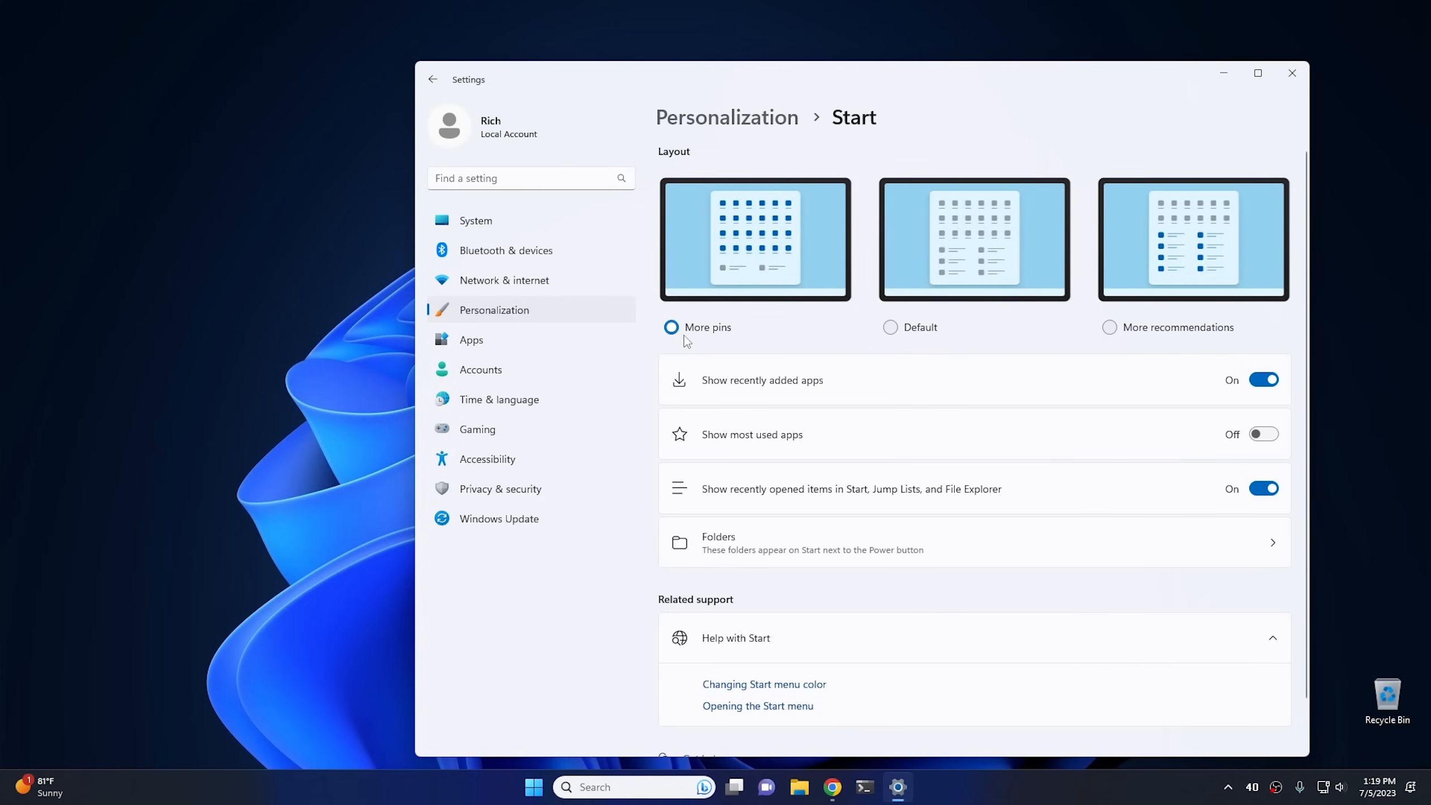
pyautogui.click(533, 787)
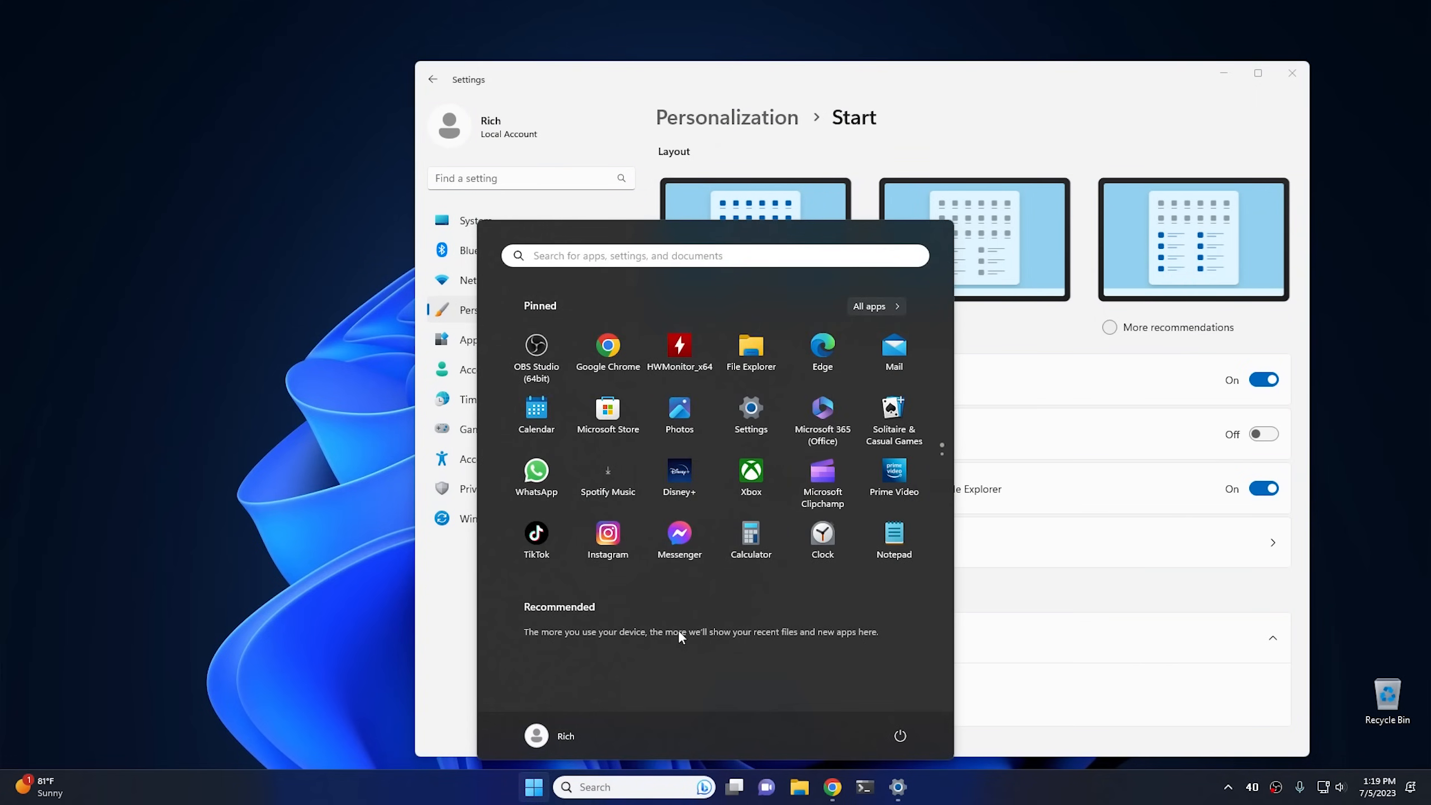
pyautogui.click(1117, 329)
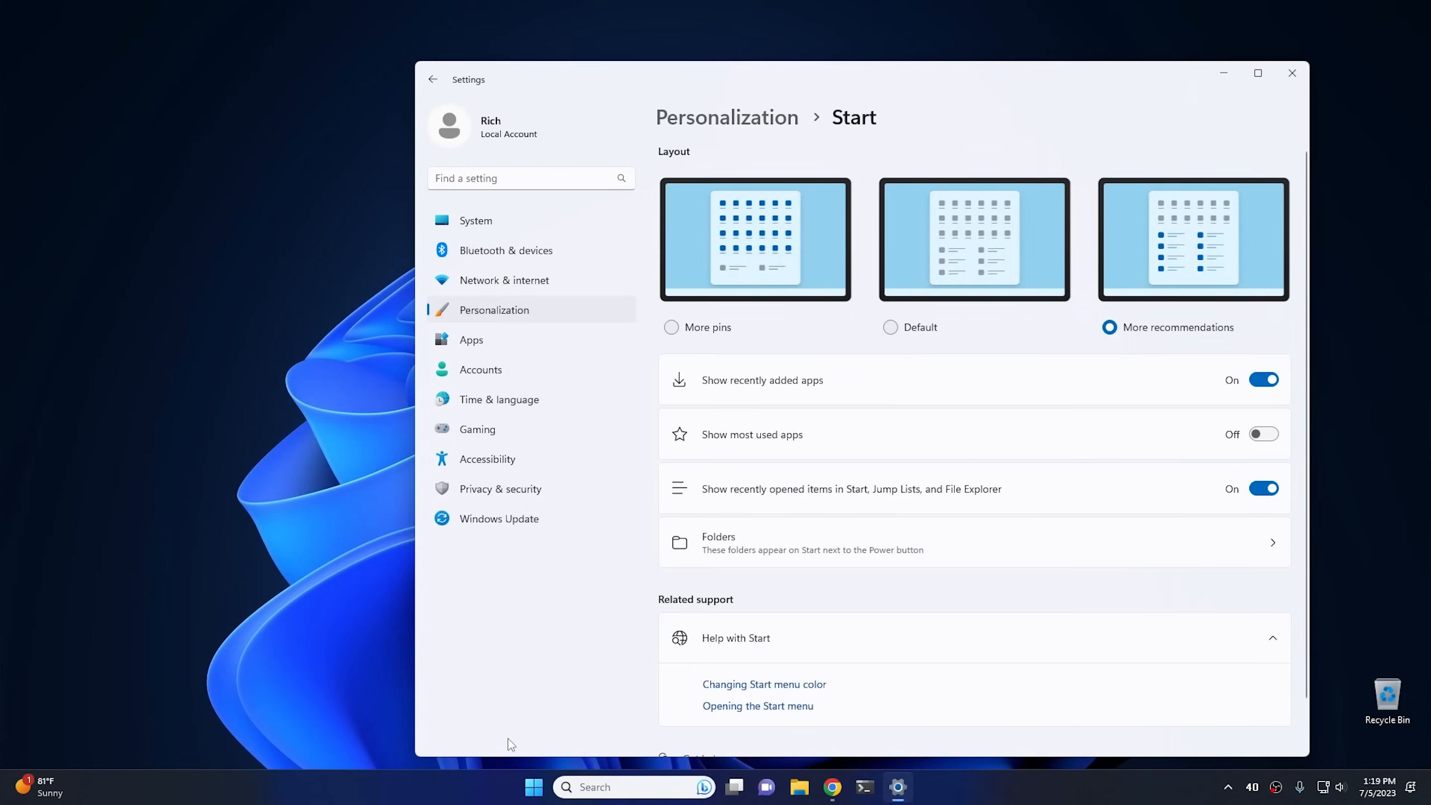
pyautogui.click(534, 786)
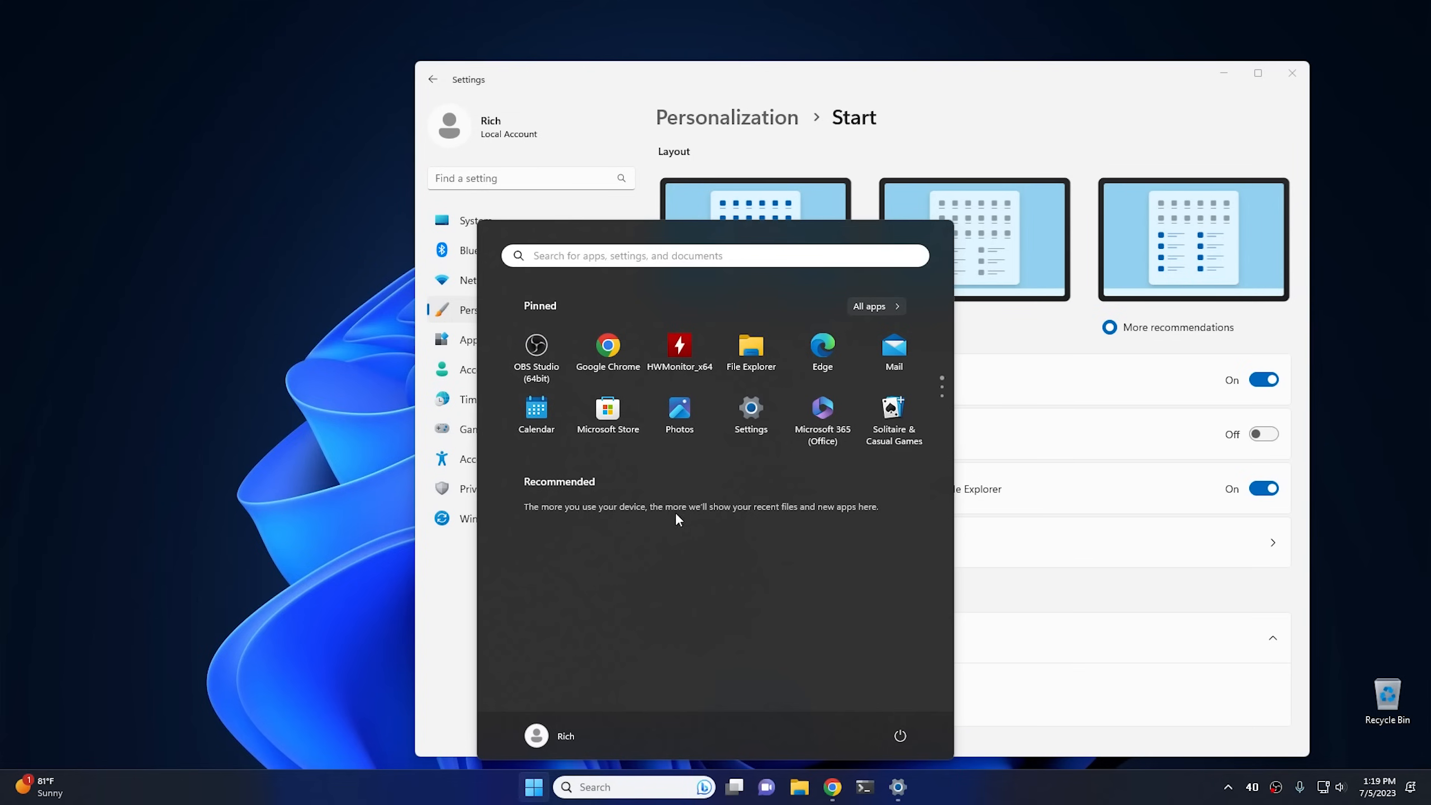
pyautogui.click(1006, 237)
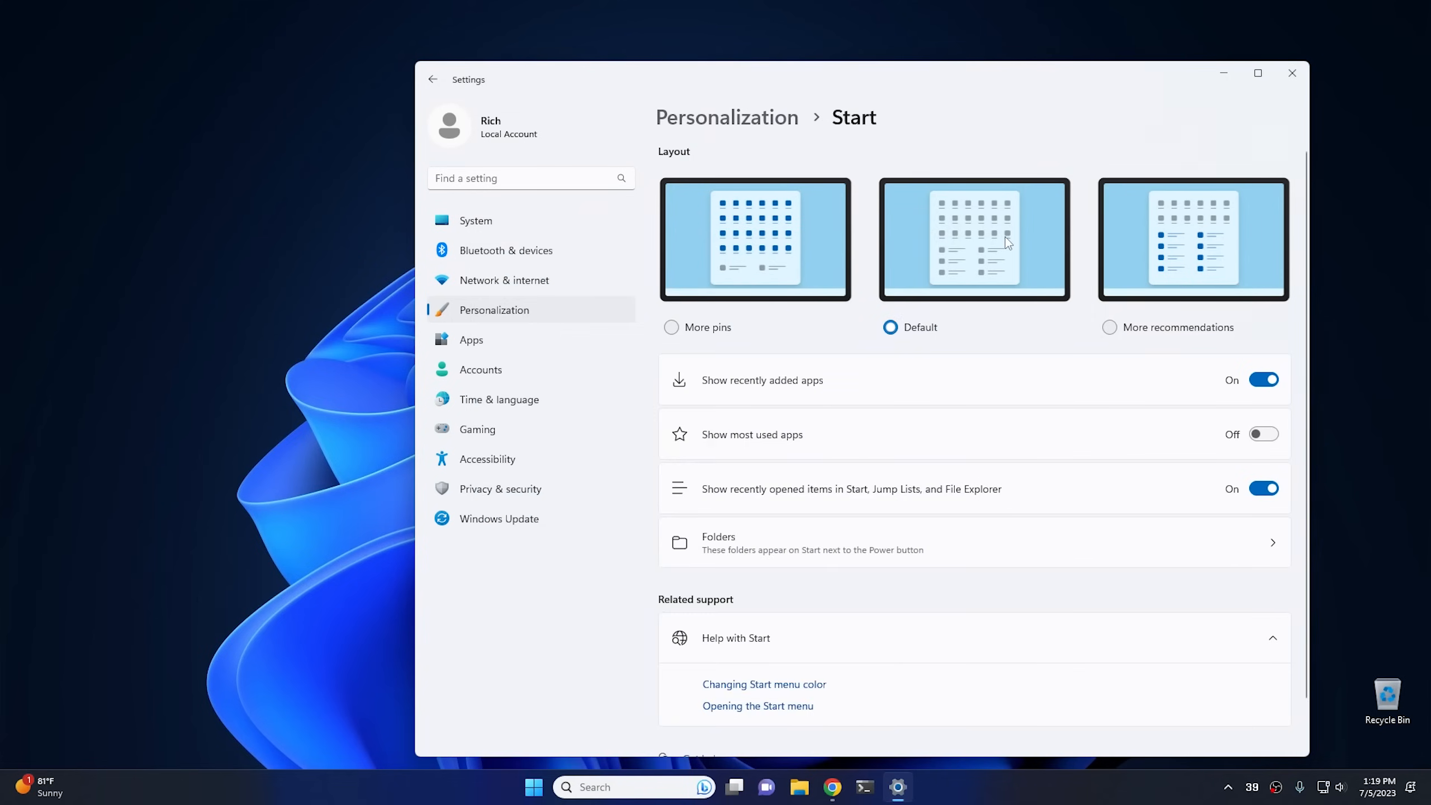
pyautogui.click(769, 254)
pyautogui.click(944, 264)
# Step: Turn on the Settings and File Explorer folders beside the Start menu's power button and check the Start menu
pyautogui.click(777, 546)
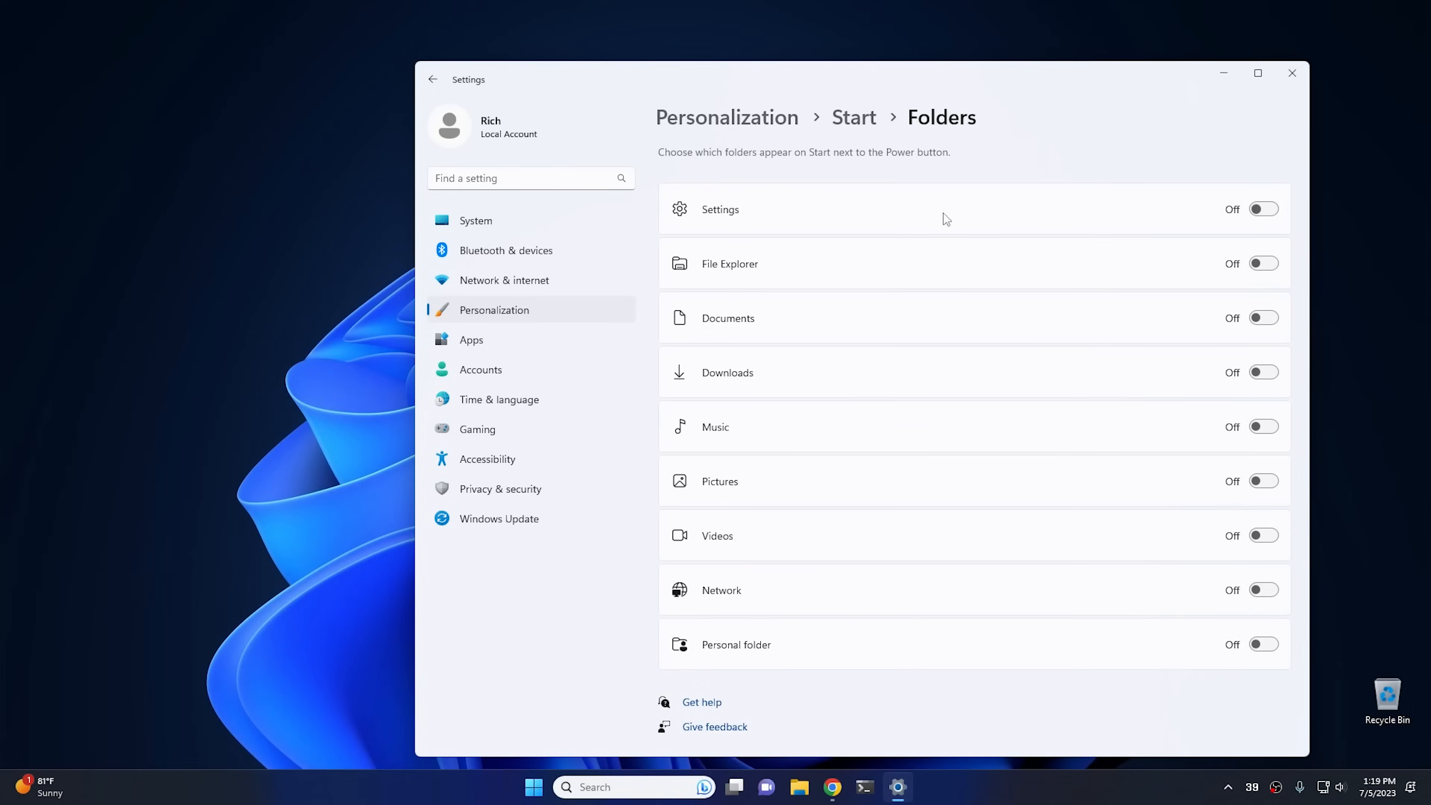
pyautogui.click(1273, 209)
pyautogui.click(1264, 265)
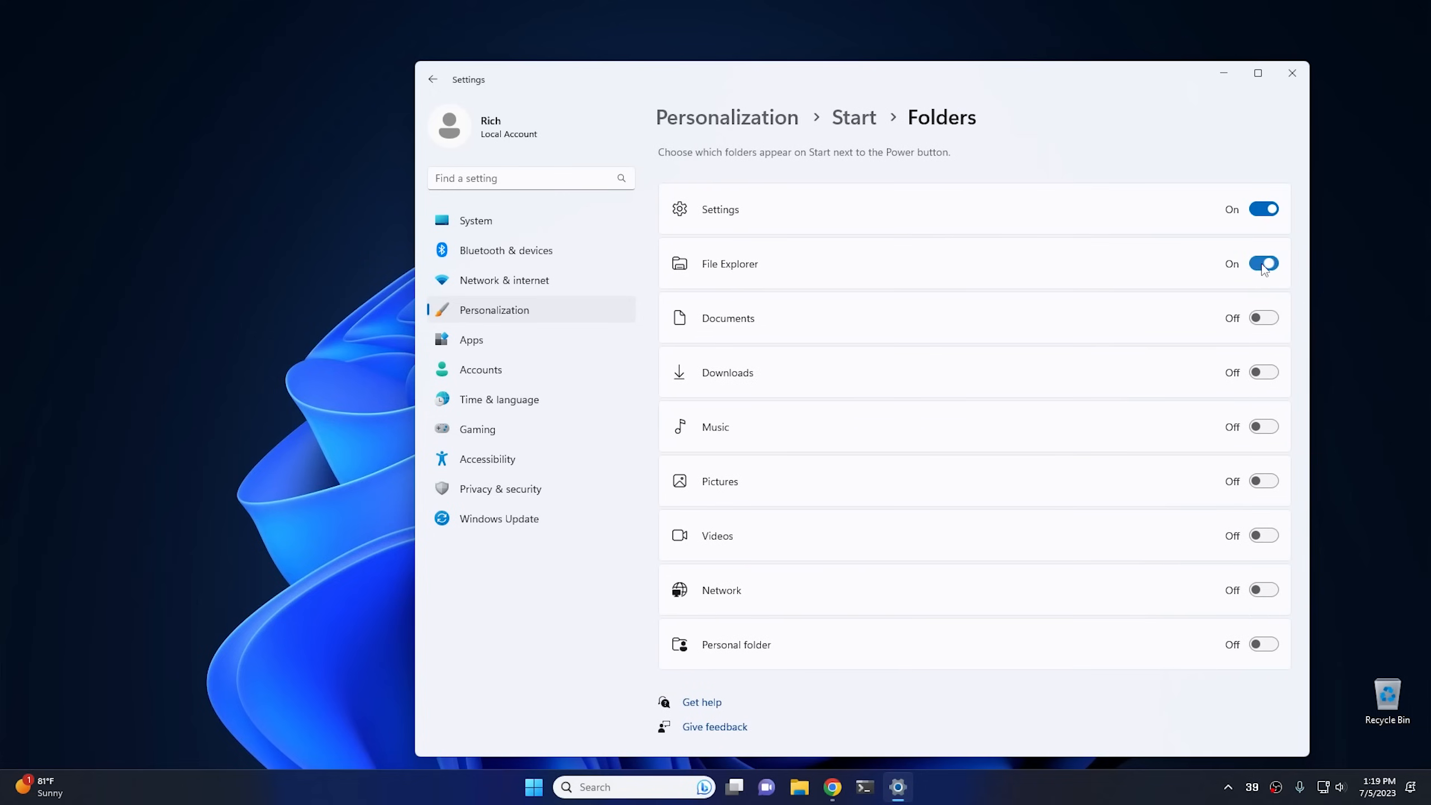
pyautogui.click(536, 789)
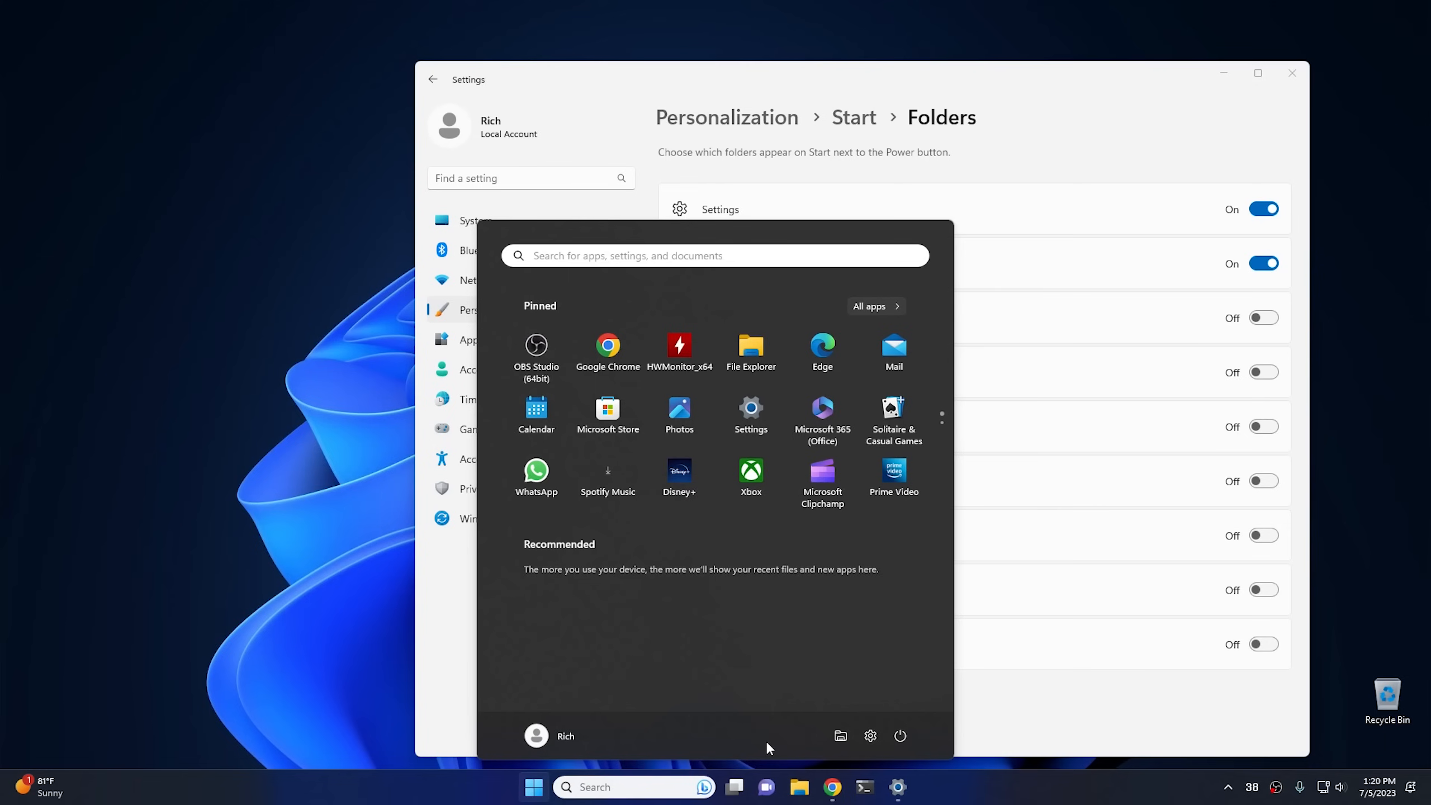
# Step: Set the taskbar alignment to Left in the Taskbar behaviors of the Personalization settings
pyautogui.click(756, 121)
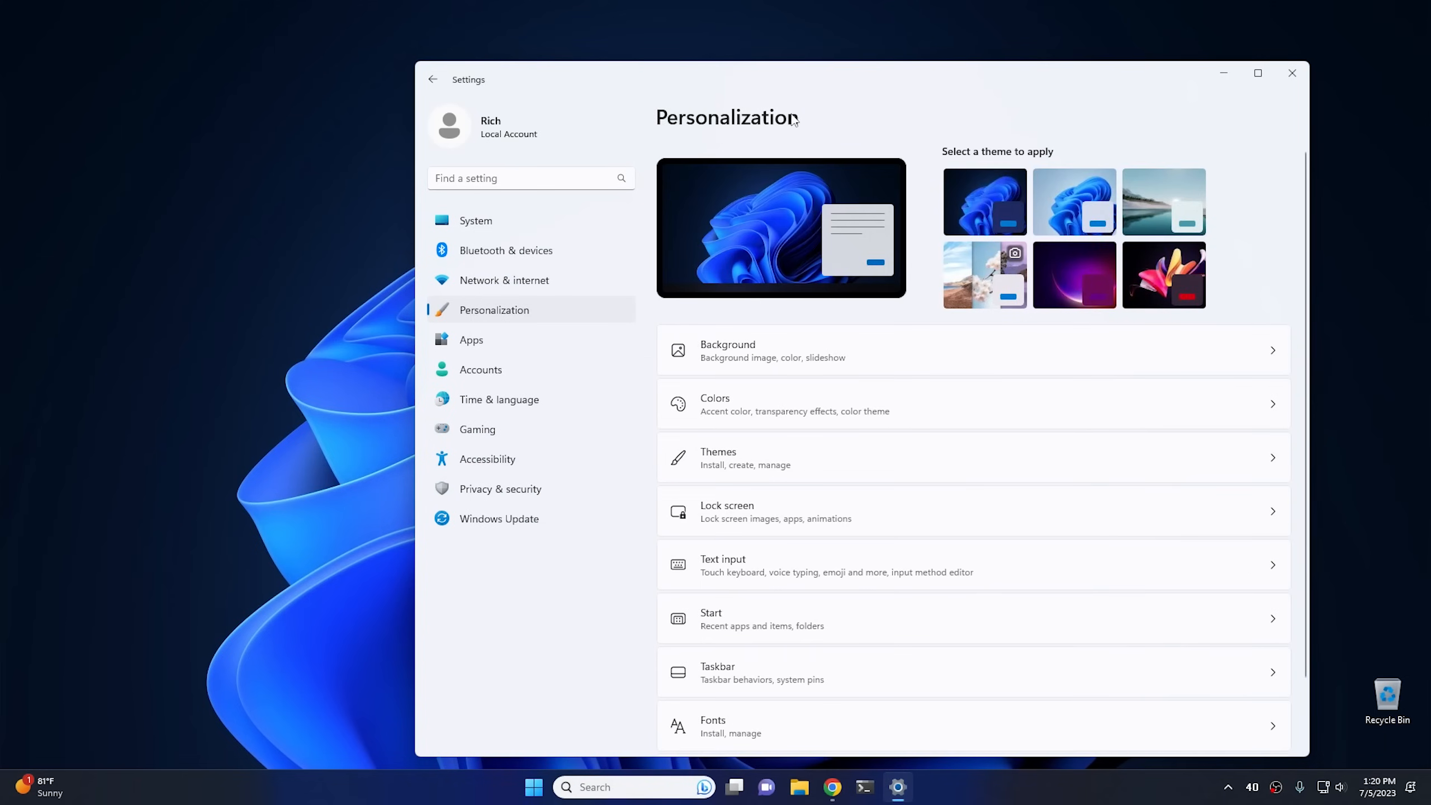
pyautogui.click(754, 683)
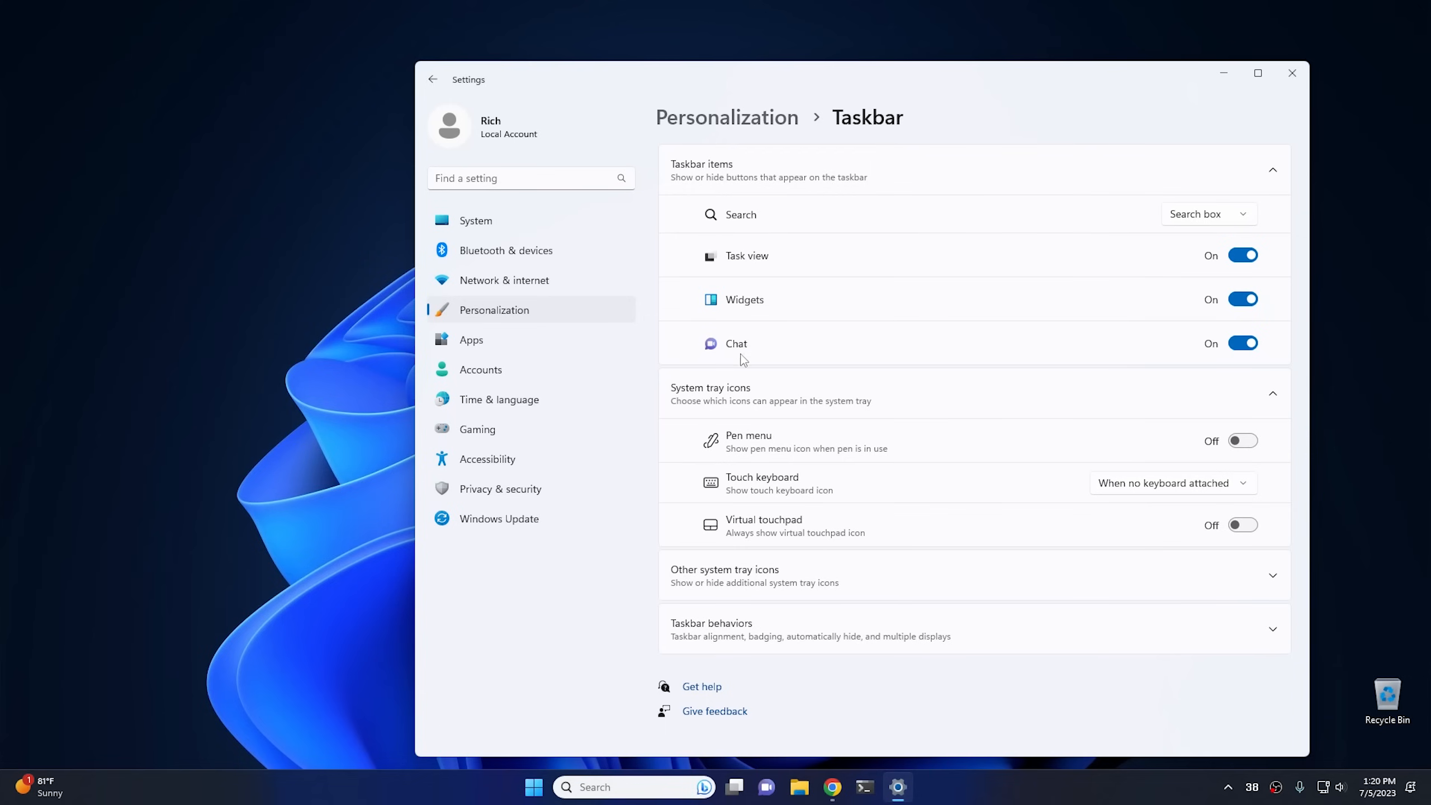
pyautogui.click(535, 787)
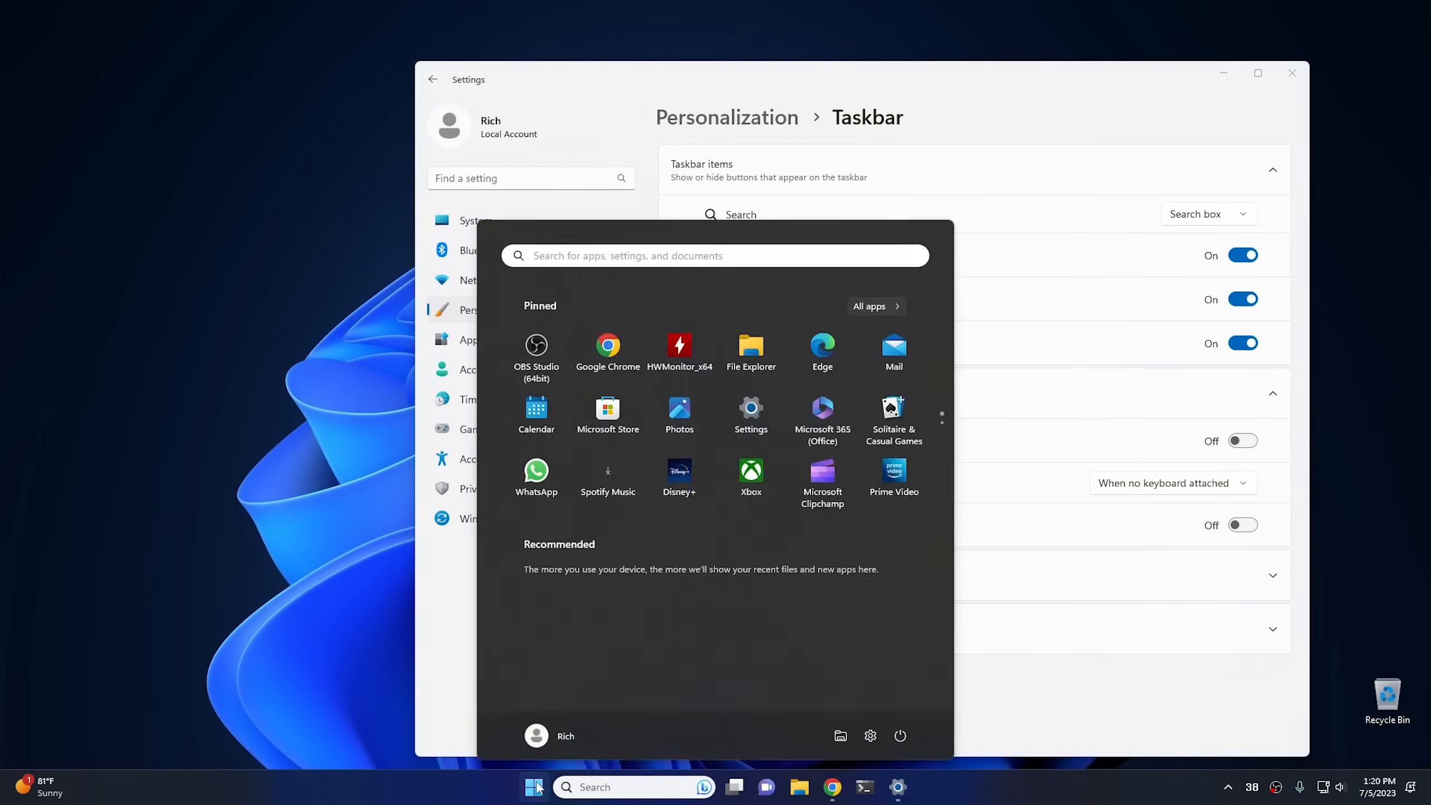
pyautogui.click(537, 787)
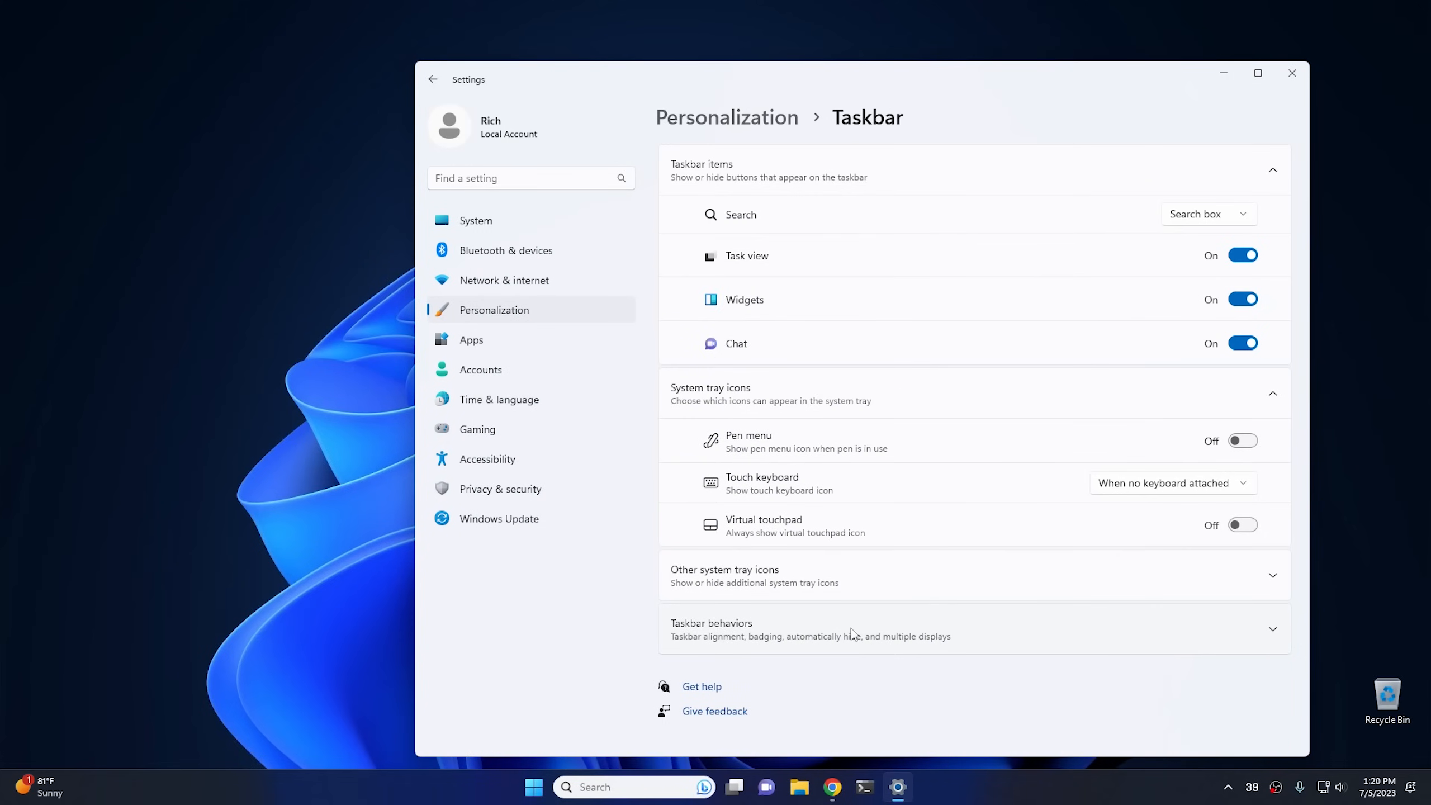
pyautogui.click(770, 629)
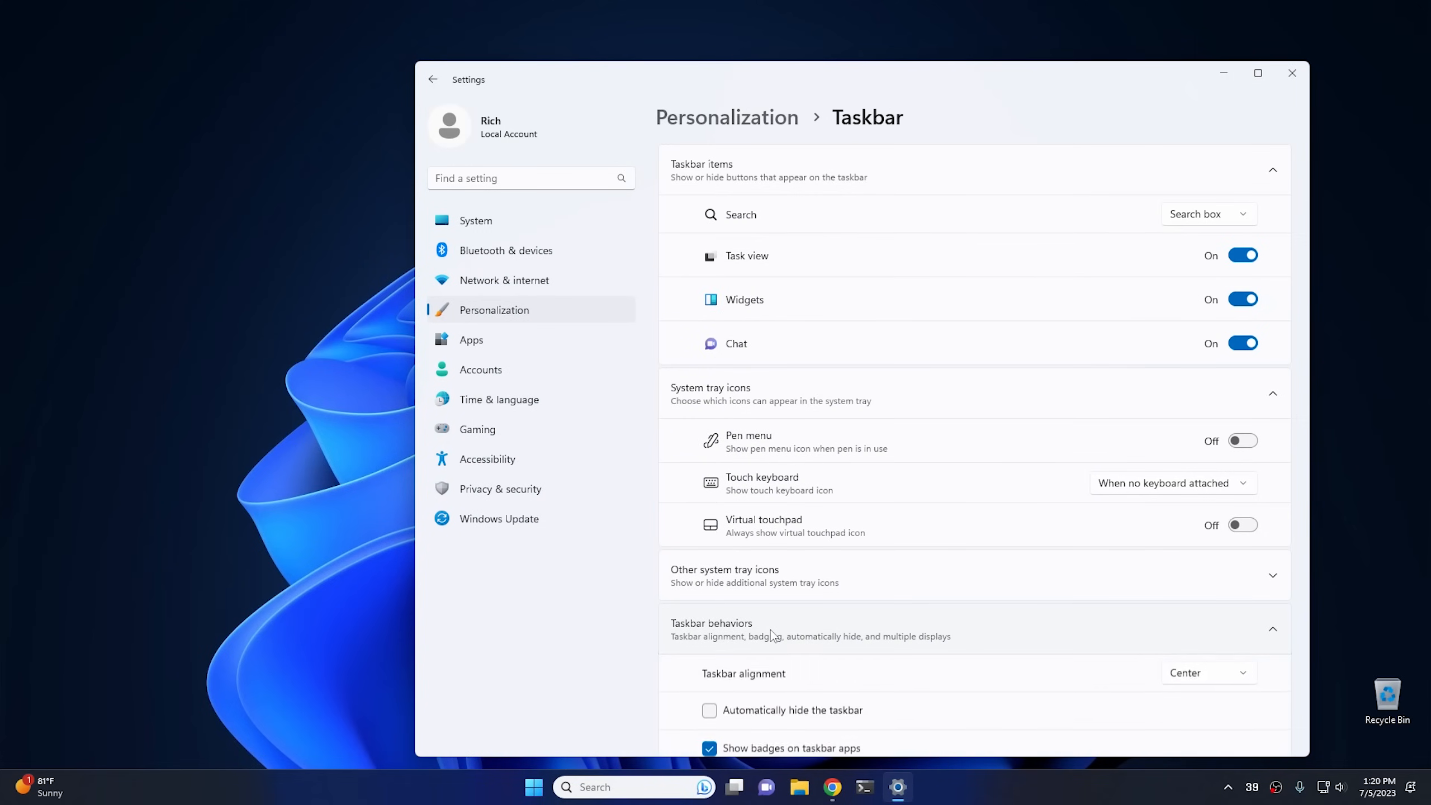
pyautogui.scroll(-5, 877, 573)
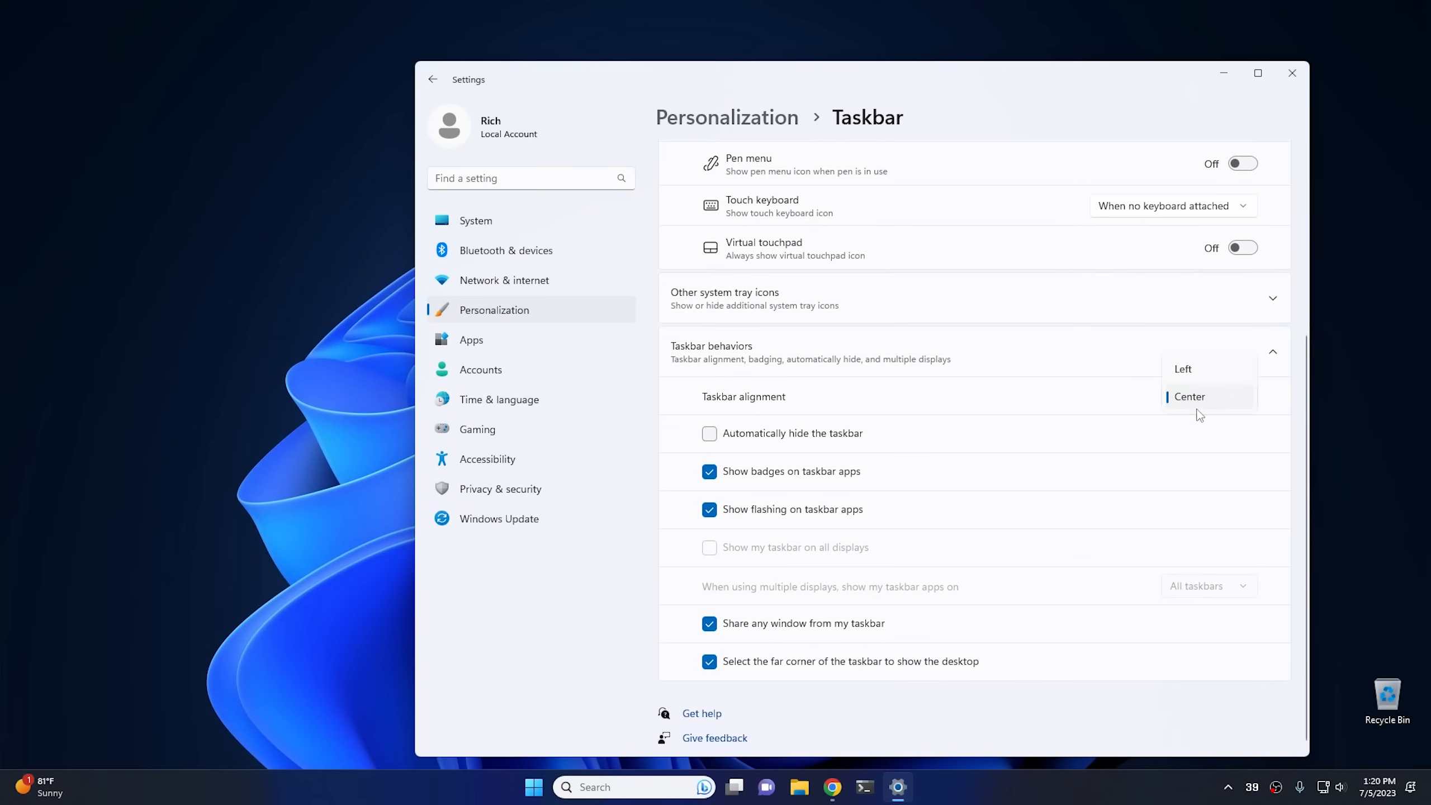
pyautogui.click(1196, 372)
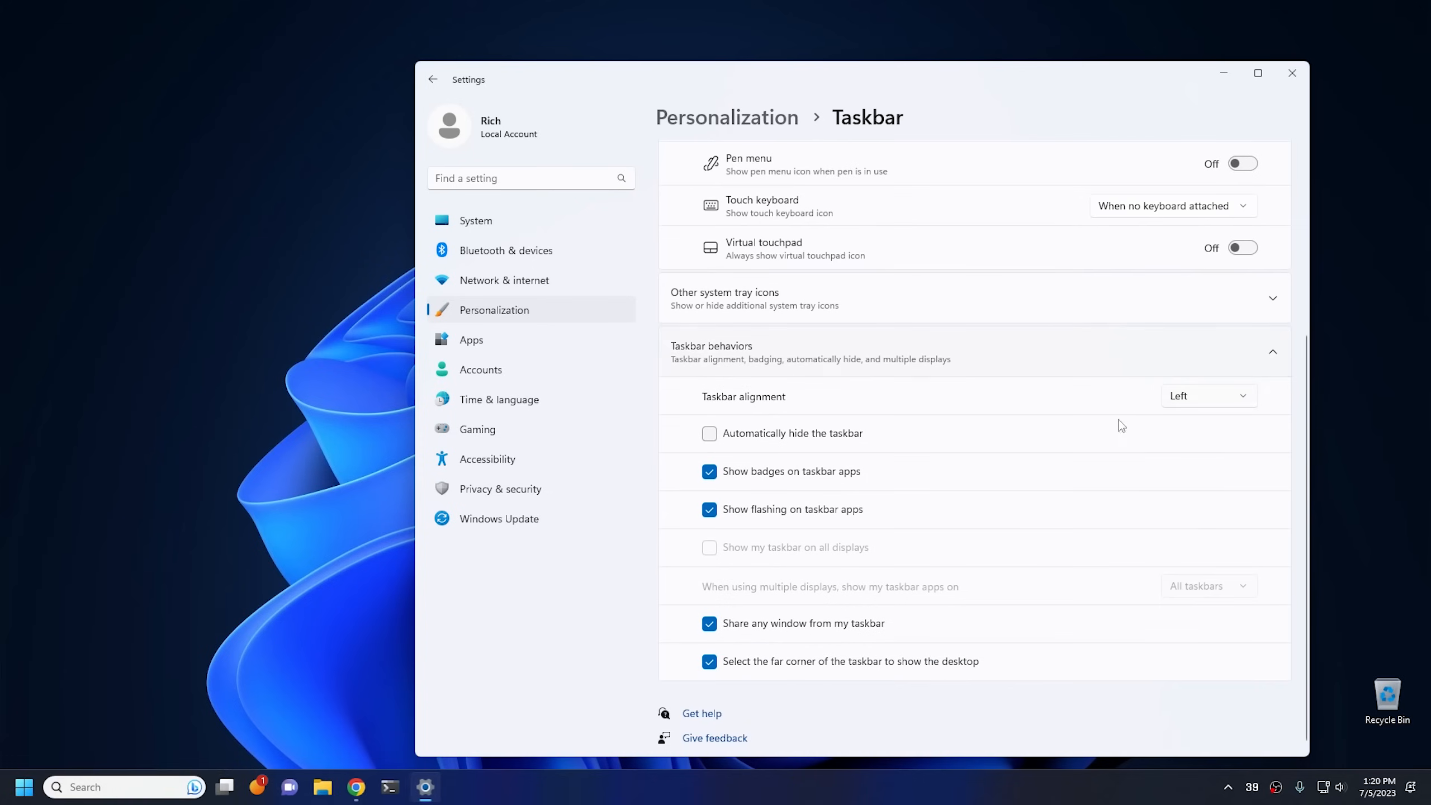
# Step: Check the Start menu with the left-aligned taskbar and set the taskbar alignment back to Center
pyautogui.click(20, 781)
pyautogui.click(526, 579)
pyautogui.click(1190, 400)
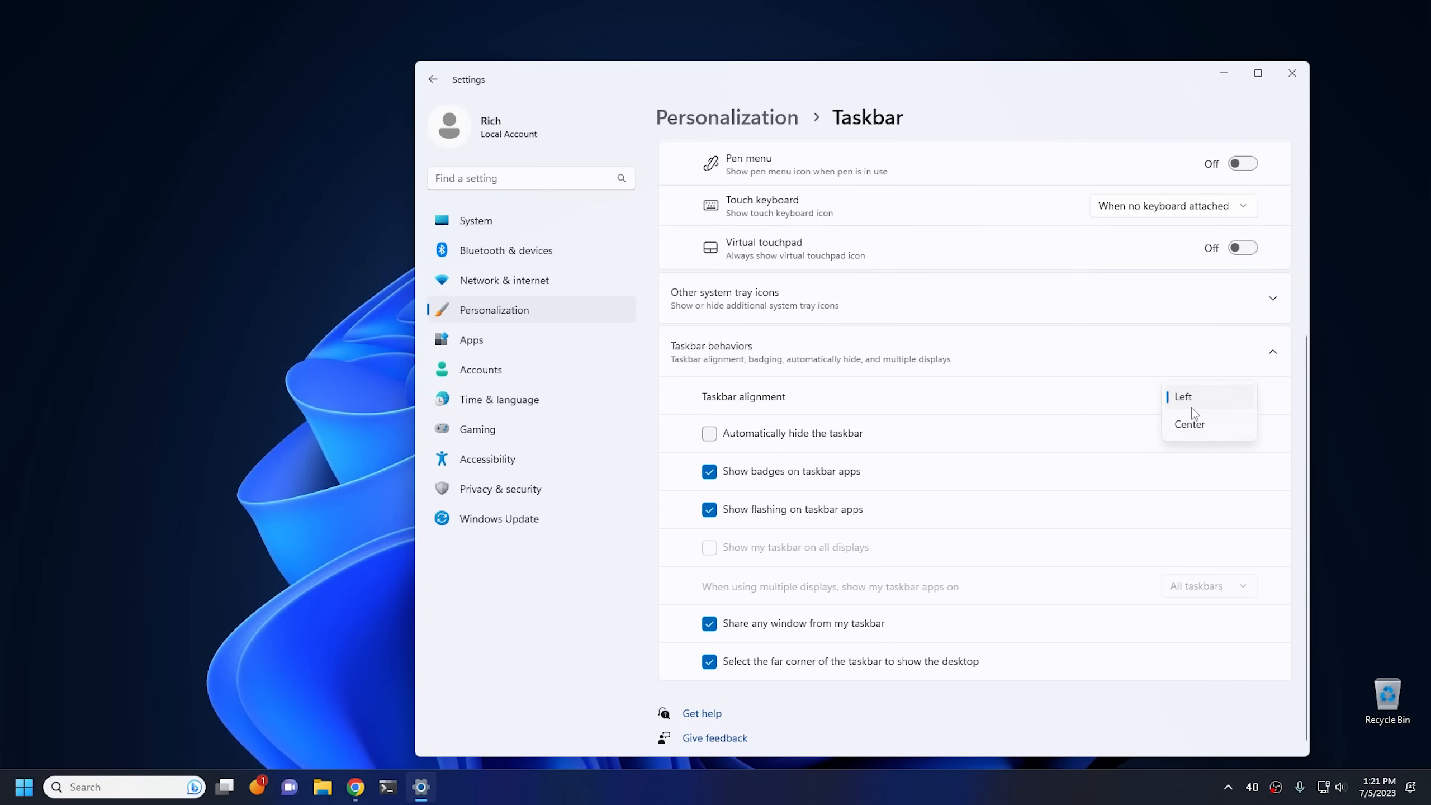
pyautogui.click(1195, 422)
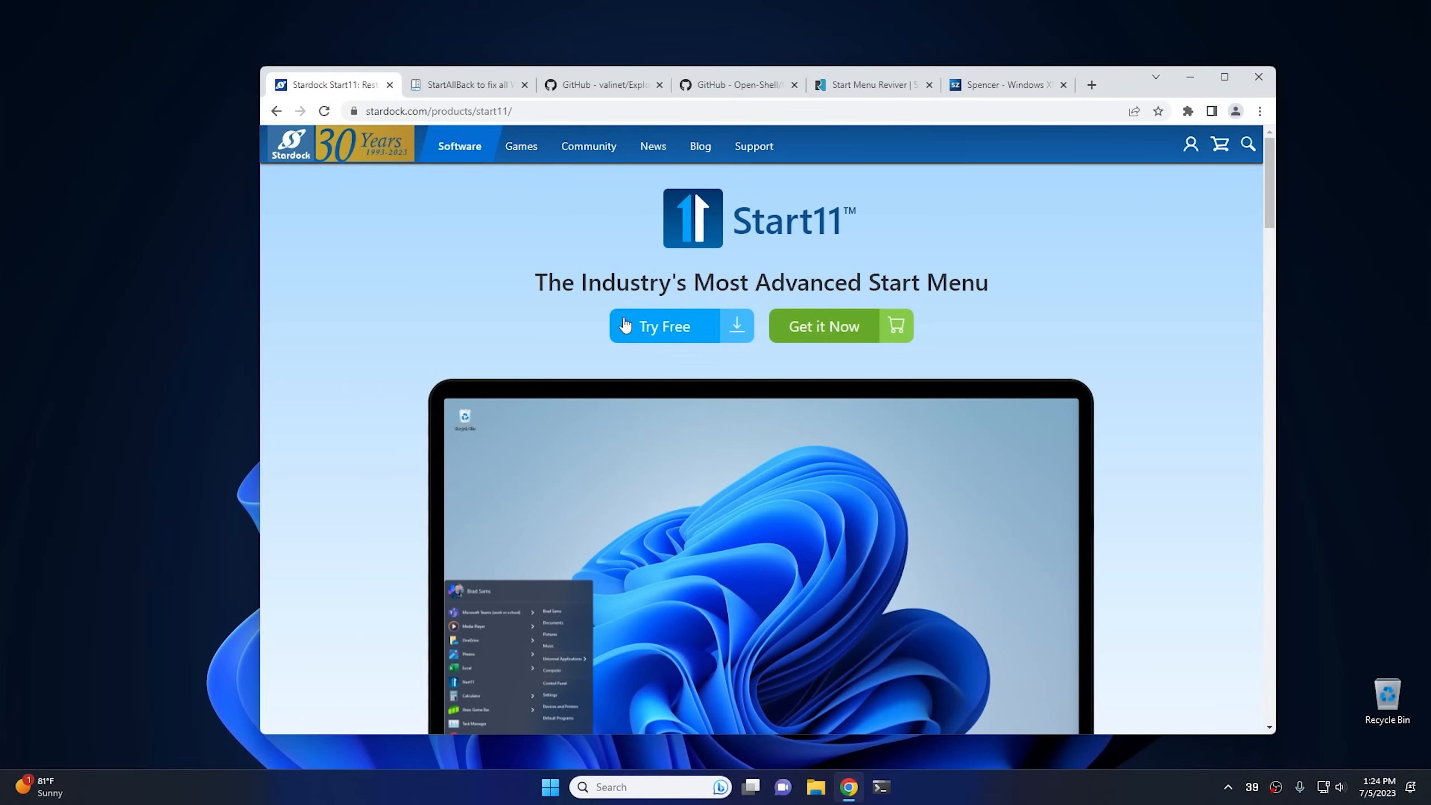
# Step: Download the free trial installer of Start11 from the Stardock product page and show it in the Downloads folder
pyautogui.click(646, 327)
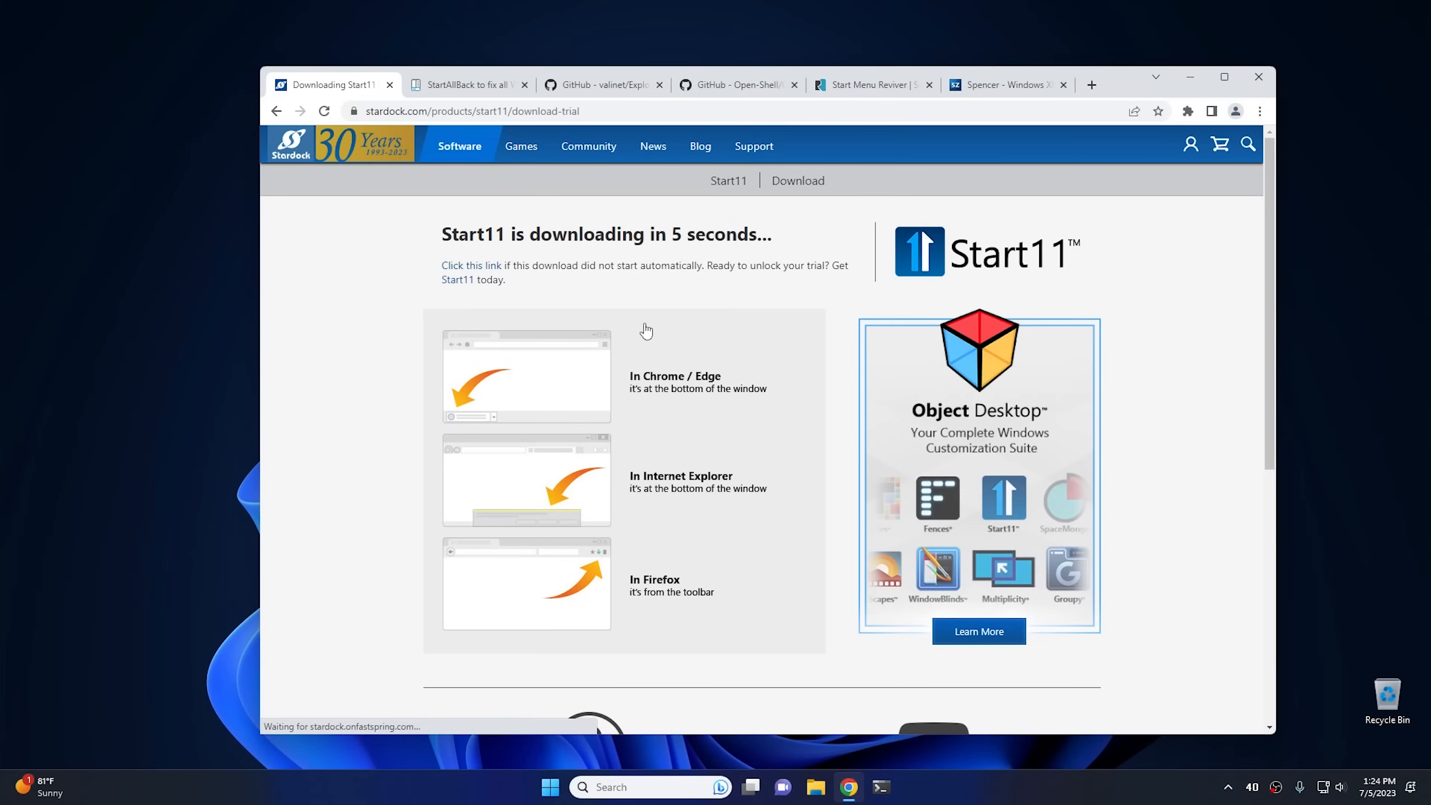
pyautogui.click(462, 269)
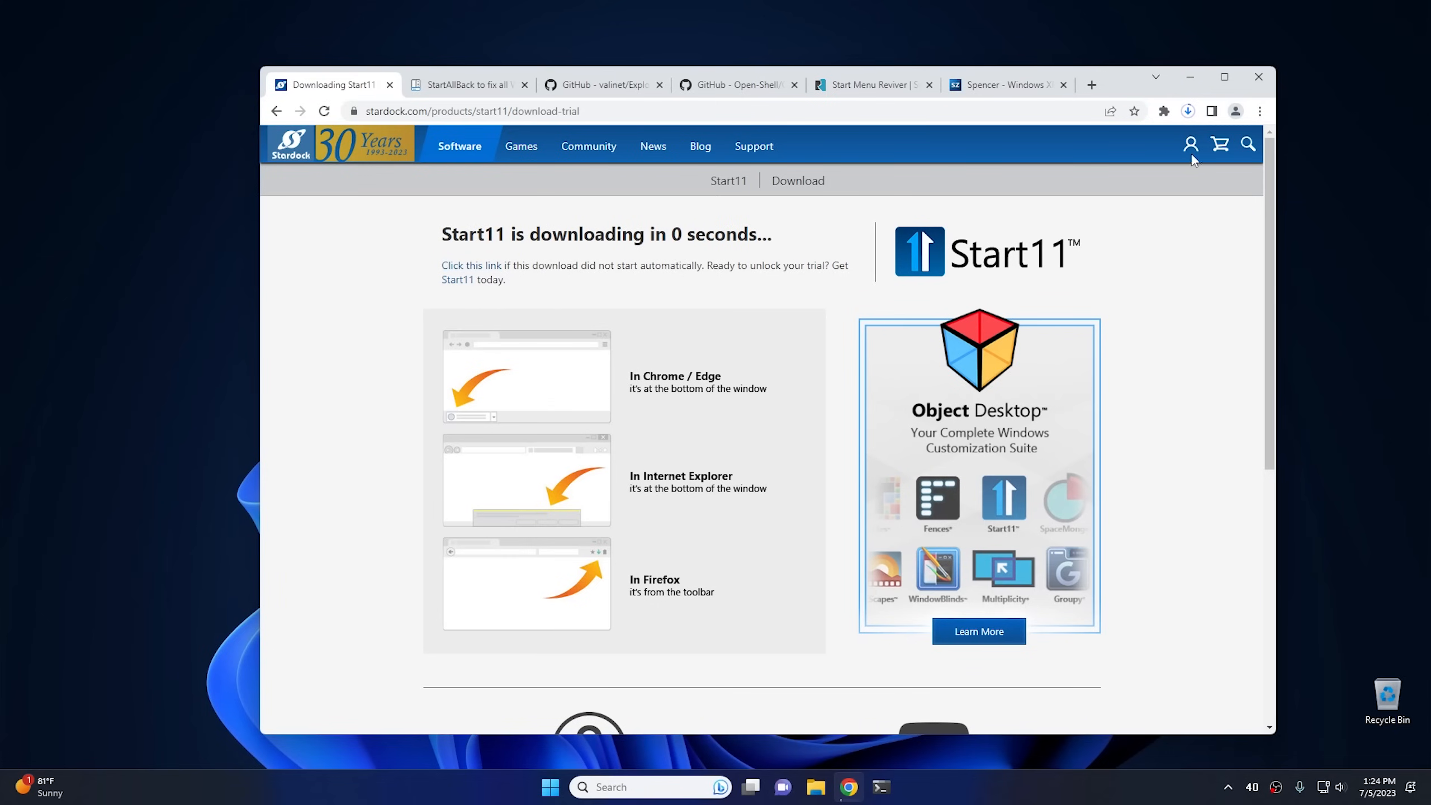
pyautogui.click(1188, 111)
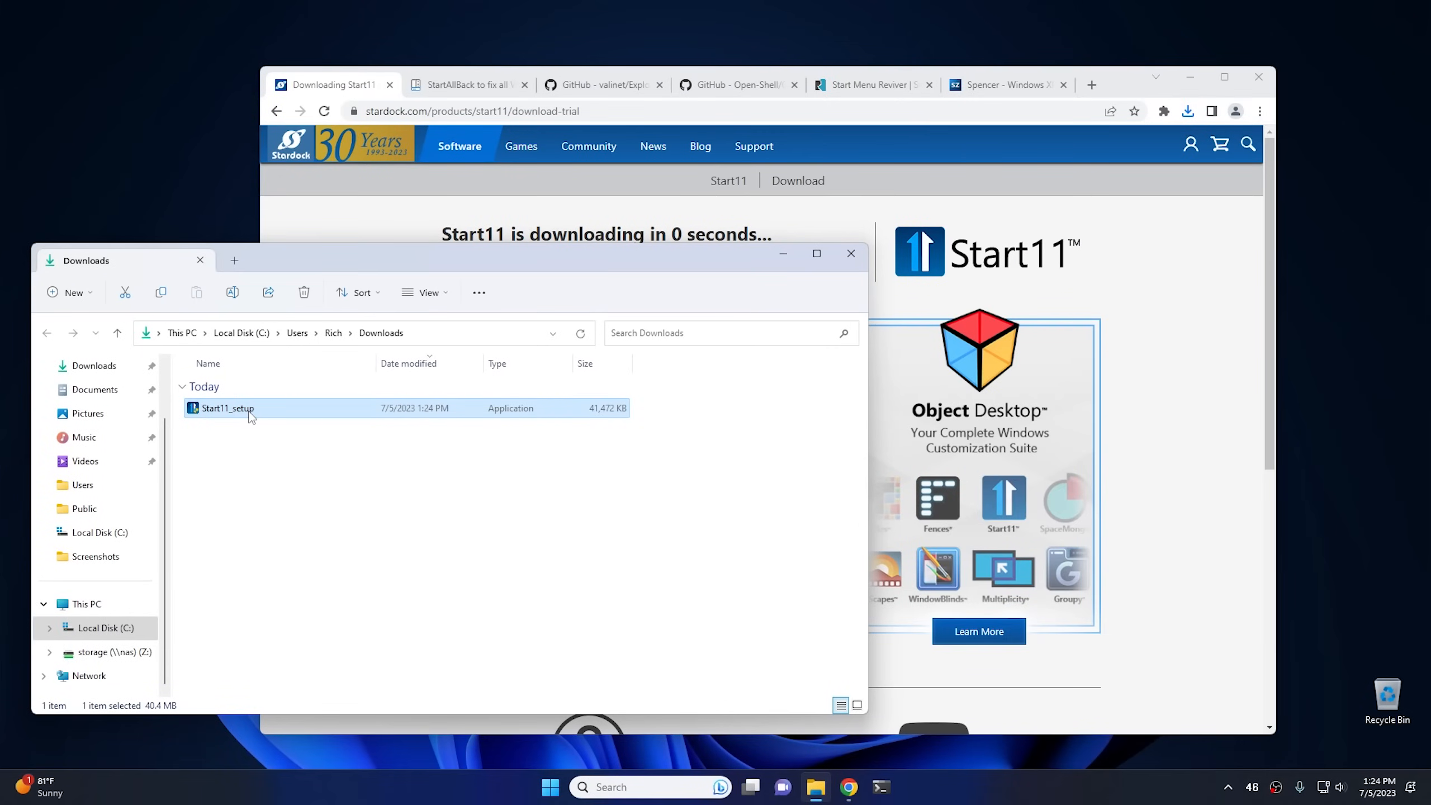
# Step: Run Start11_setup, allow it to make changes, accept the license agreement and install to the default folder
pyautogui.doubleClick(227, 408)
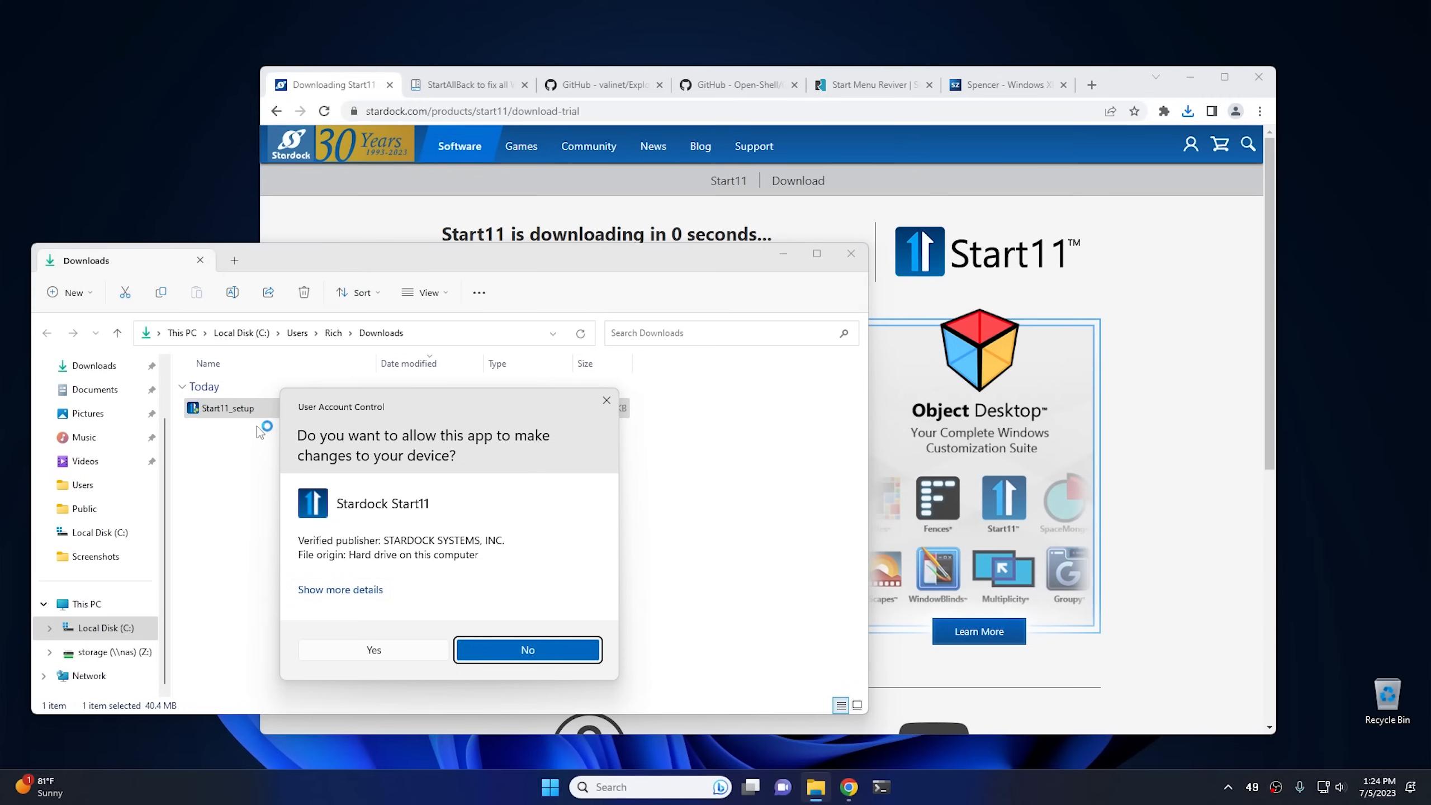
pyautogui.click(355, 653)
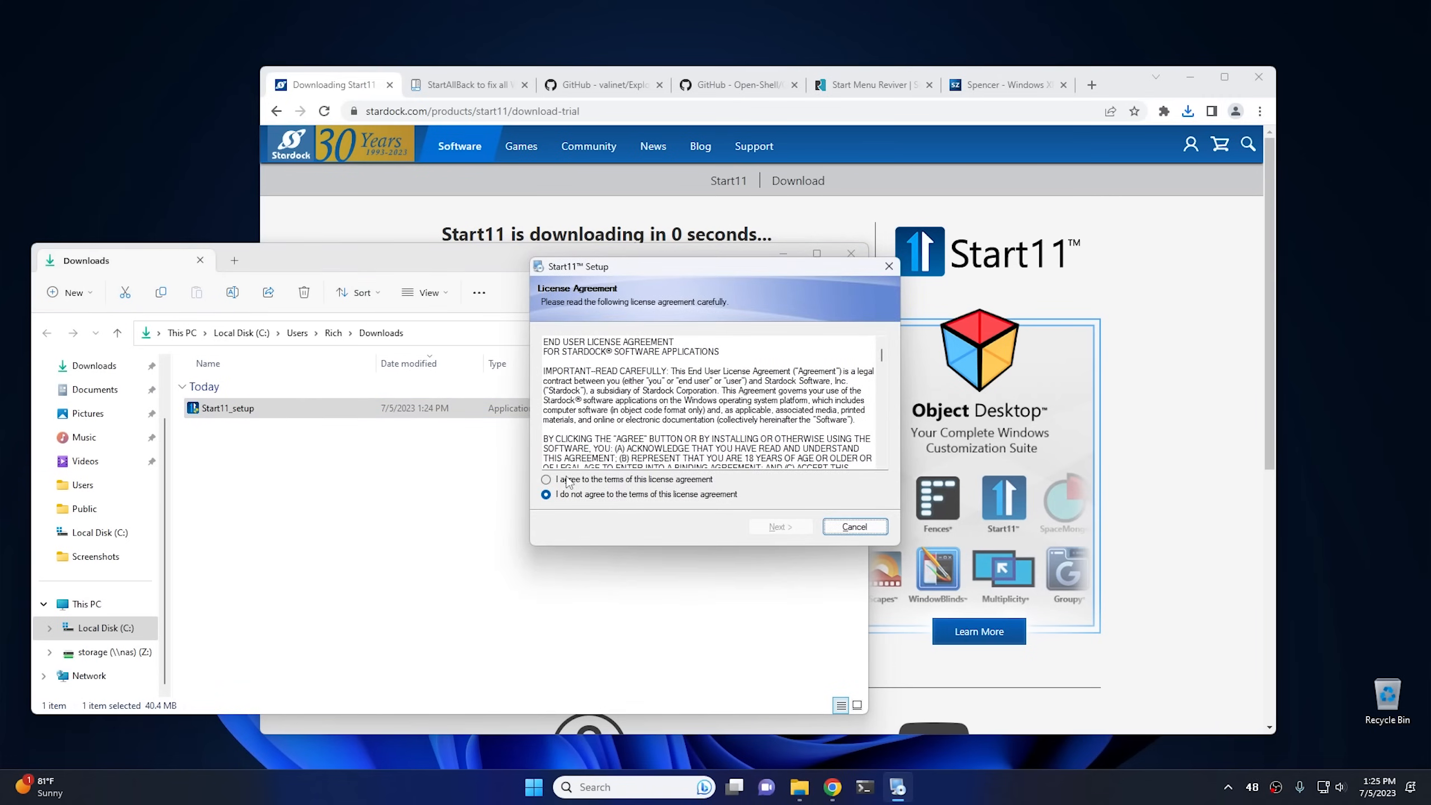
pyautogui.click(567, 479)
pyautogui.click(778, 529)
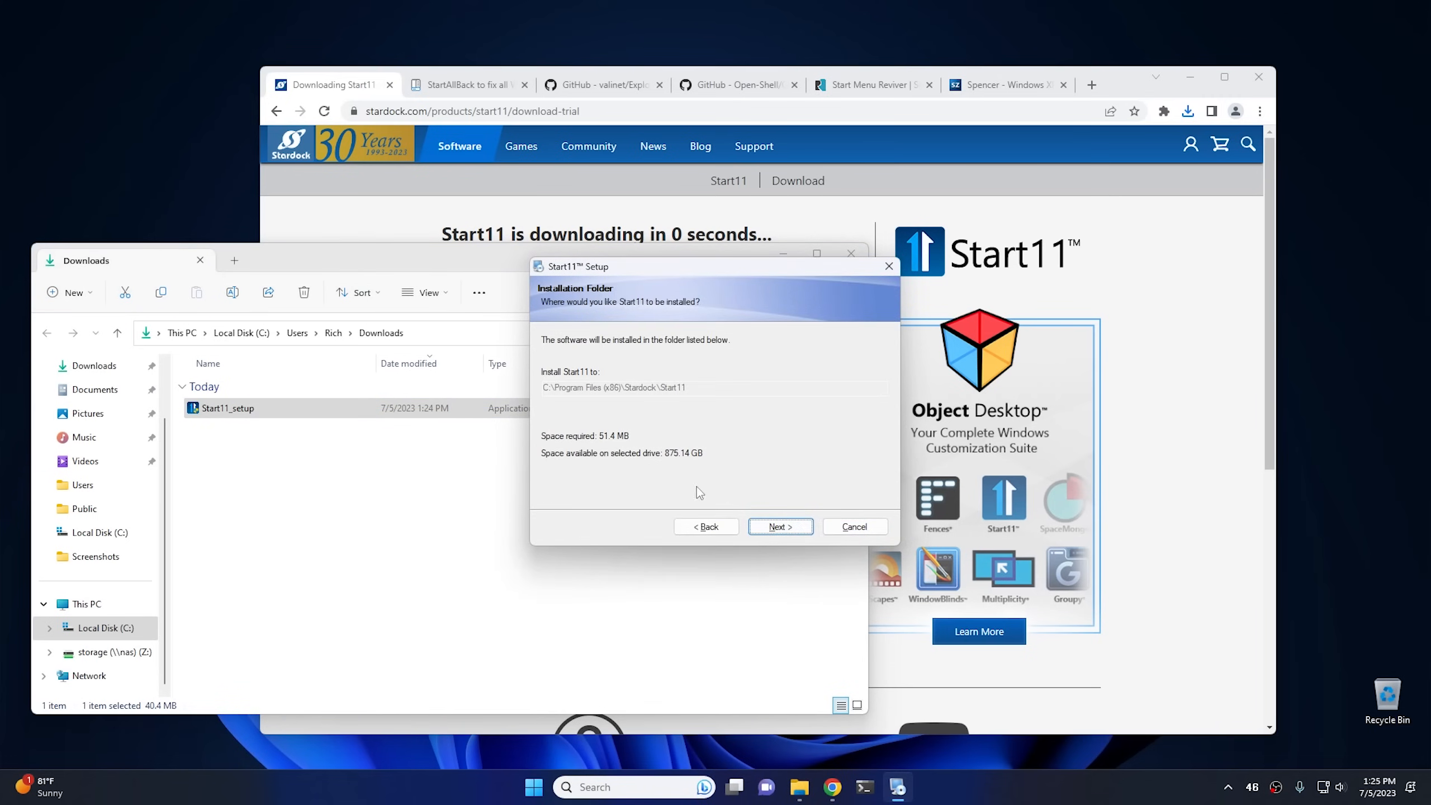
pyautogui.click(788, 531)
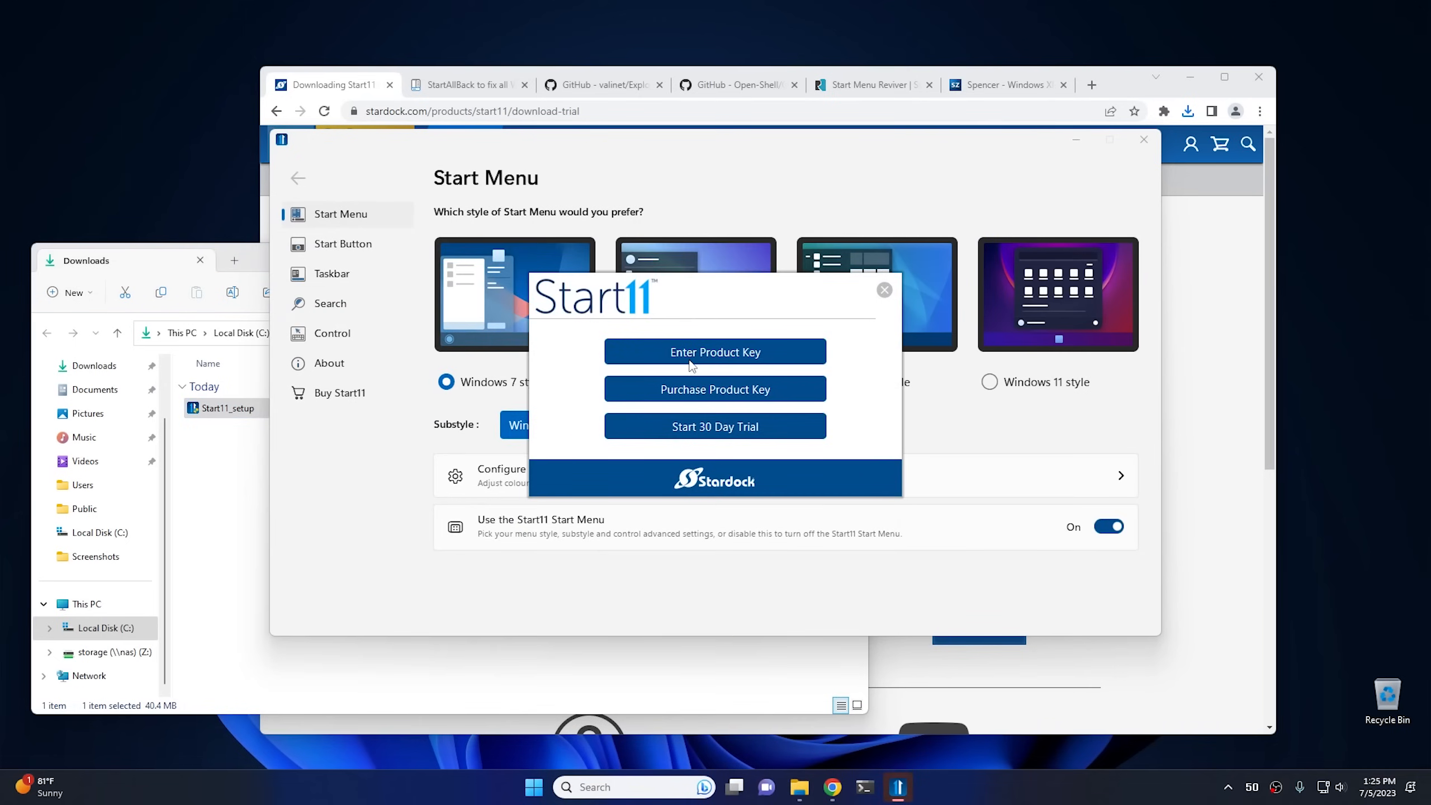
# Step: Start the 30-day Start11 trial, entering the temporary e-mail address copied from the Temp Mail page
pyautogui.click(709, 429)
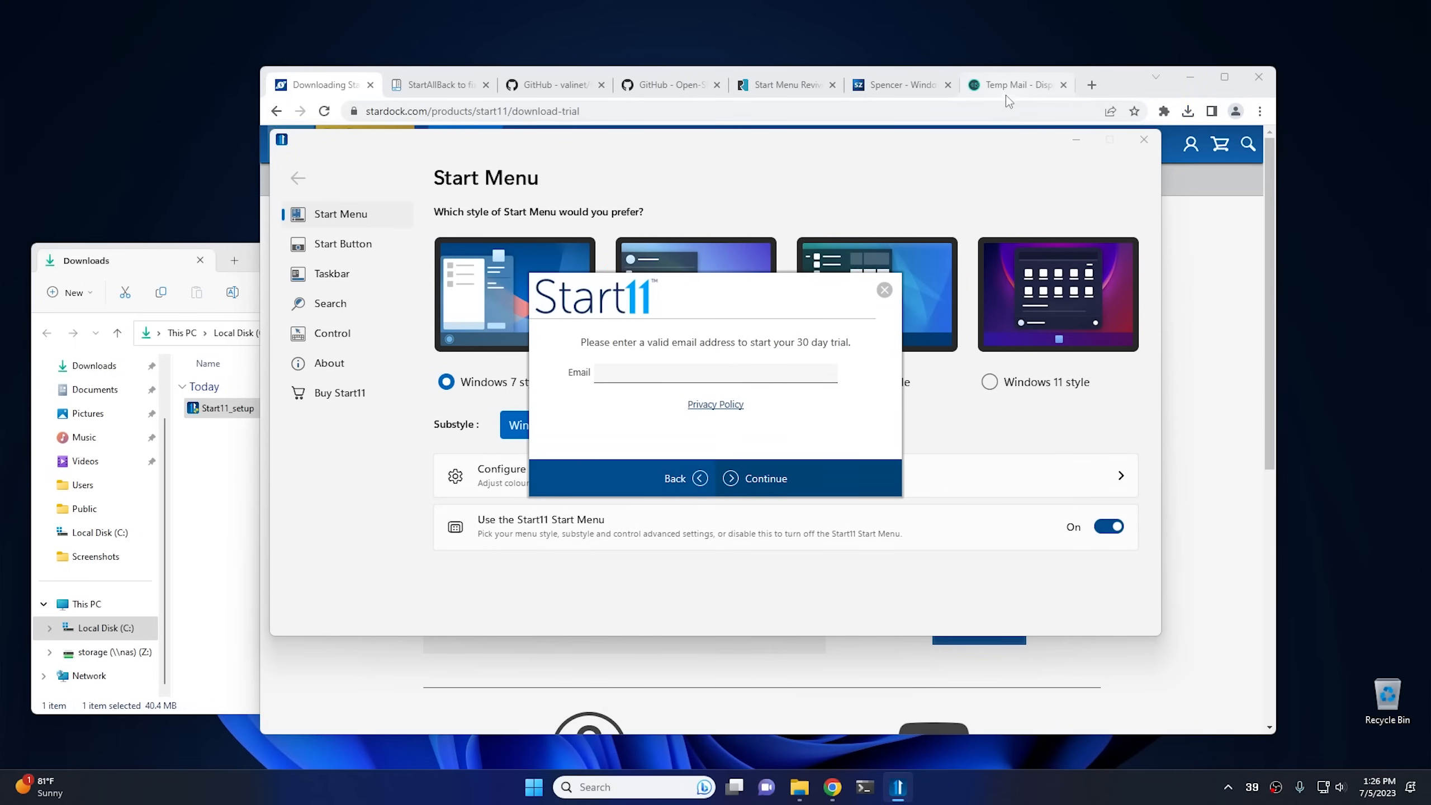
pyautogui.click(1007, 93)
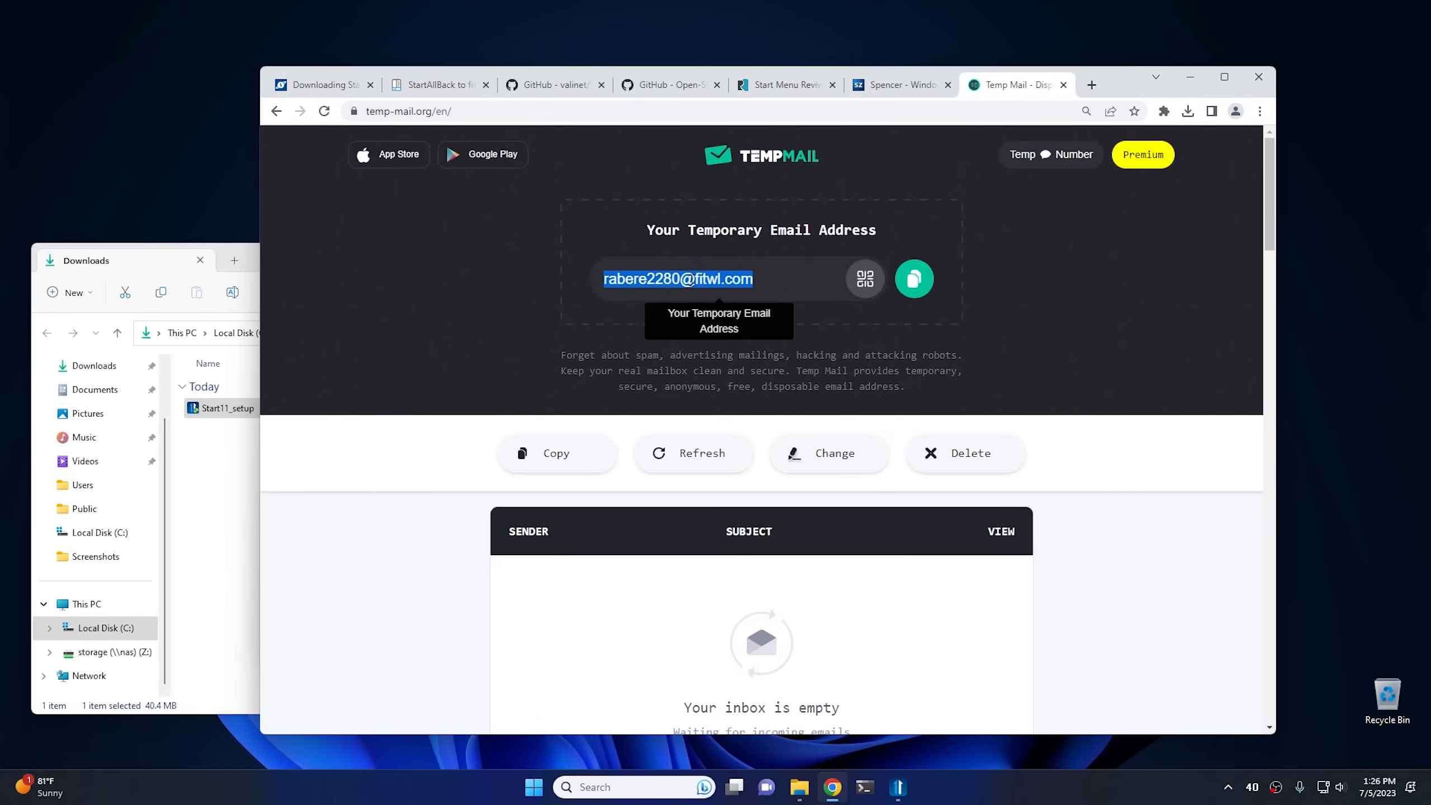
pyautogui.rightClick(692, 282)
pyautogui.click(711, 294)
pyautogui.click(898, 787)
pyautogui.rightClick(642, 375)
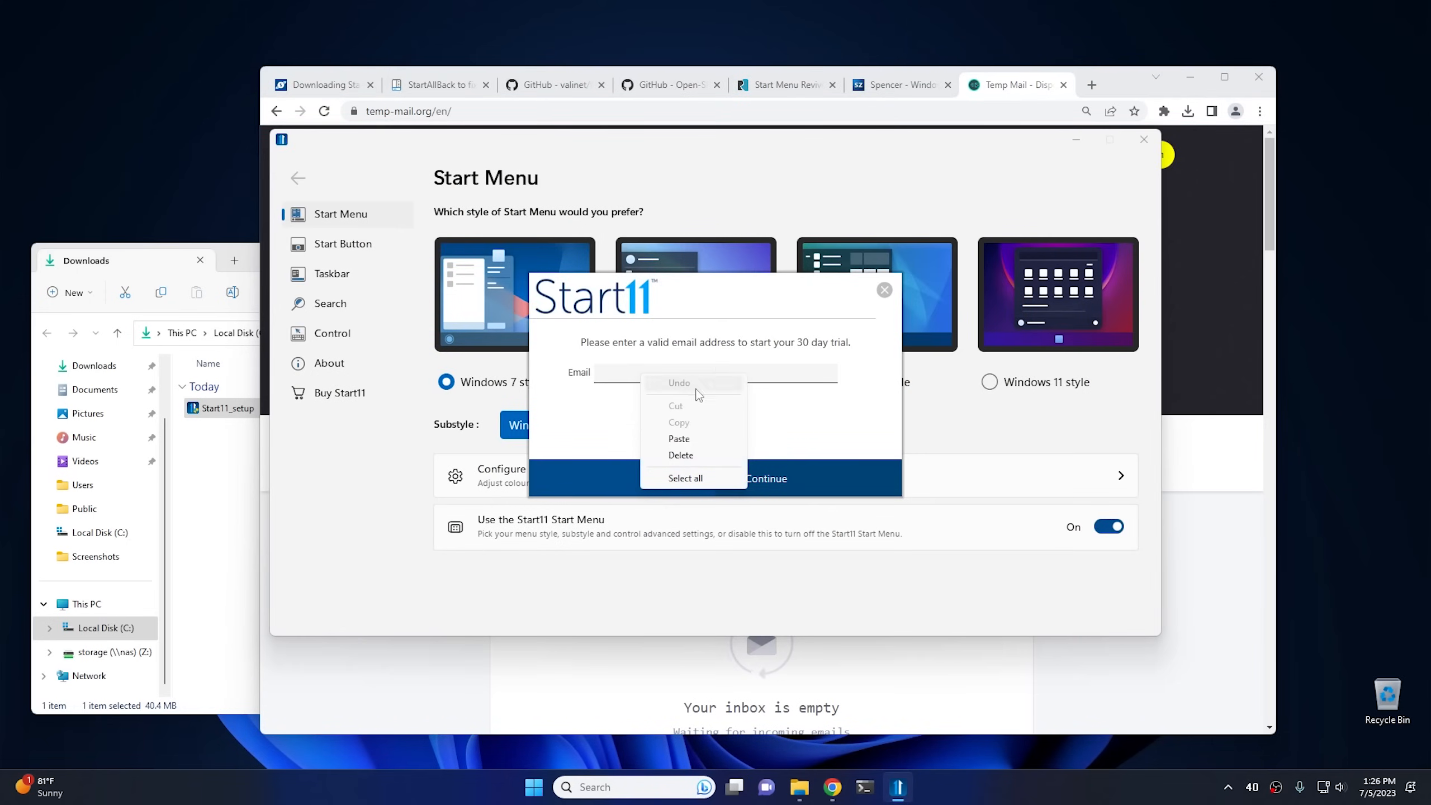
pyautogui.click(706, 435)
pyautogui.click(752, 474)
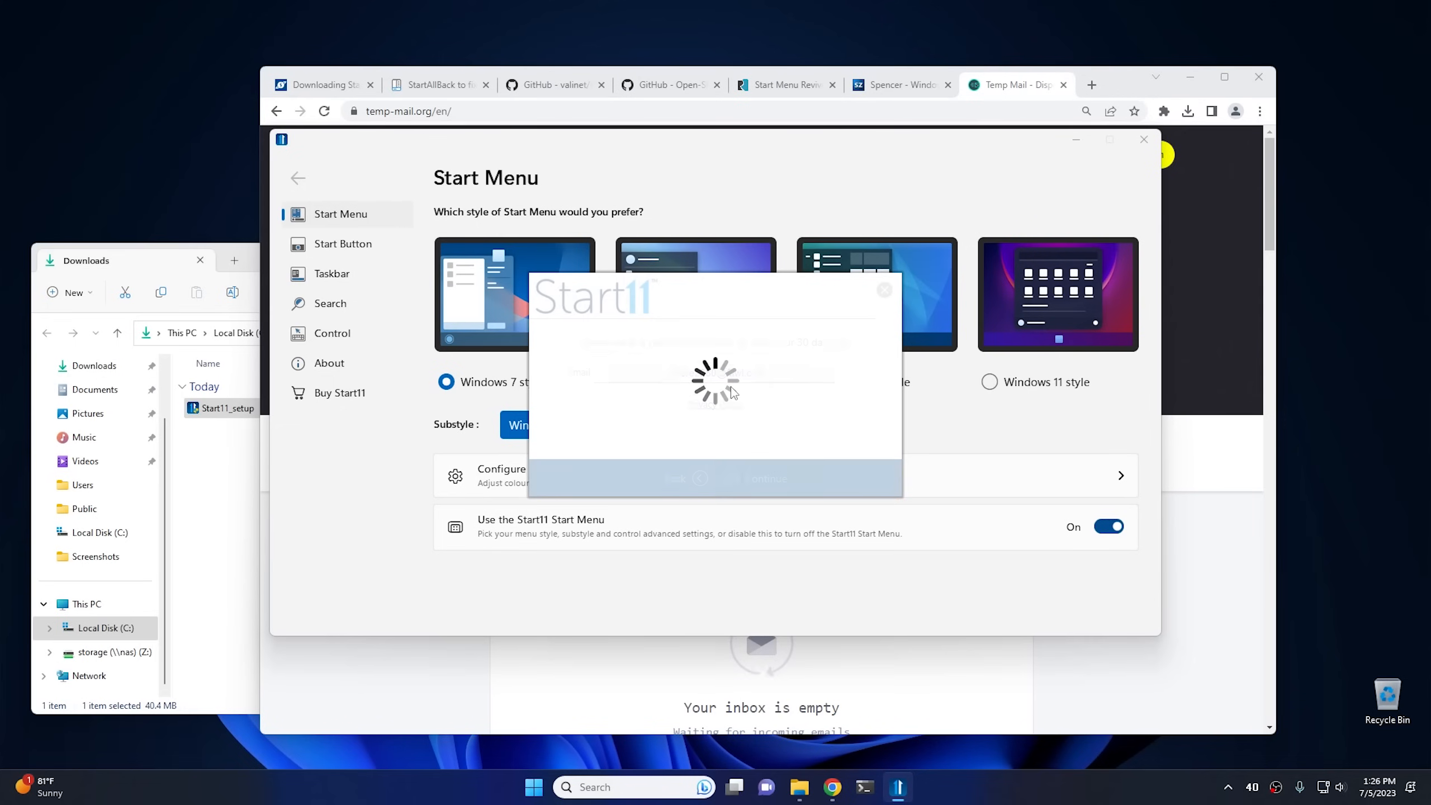
pyautogui.click(720, 479)
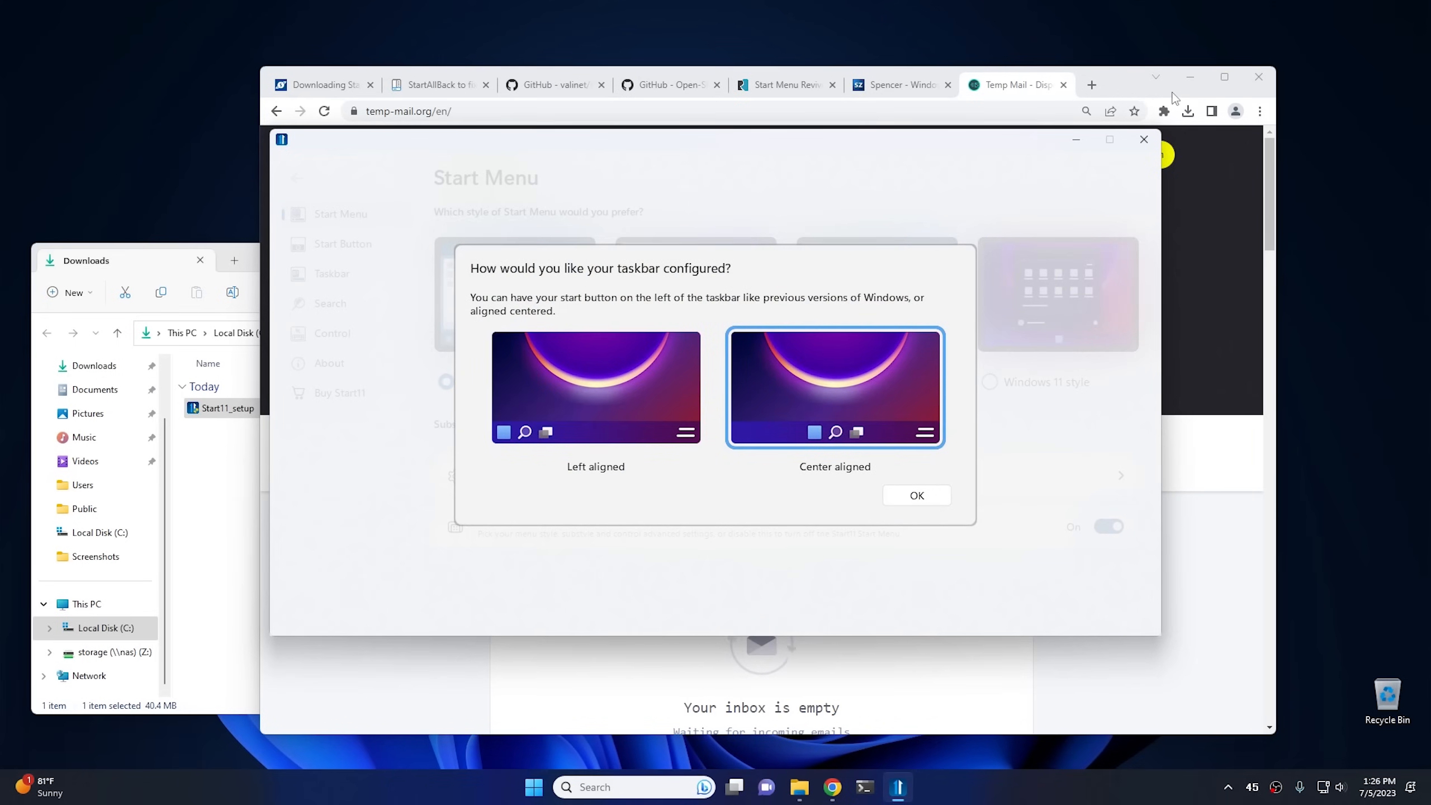
# Step: Minimize the browser and close the Downloads window, leaving the Start11 window on the desktop
pyautogui.click(1192, 77)
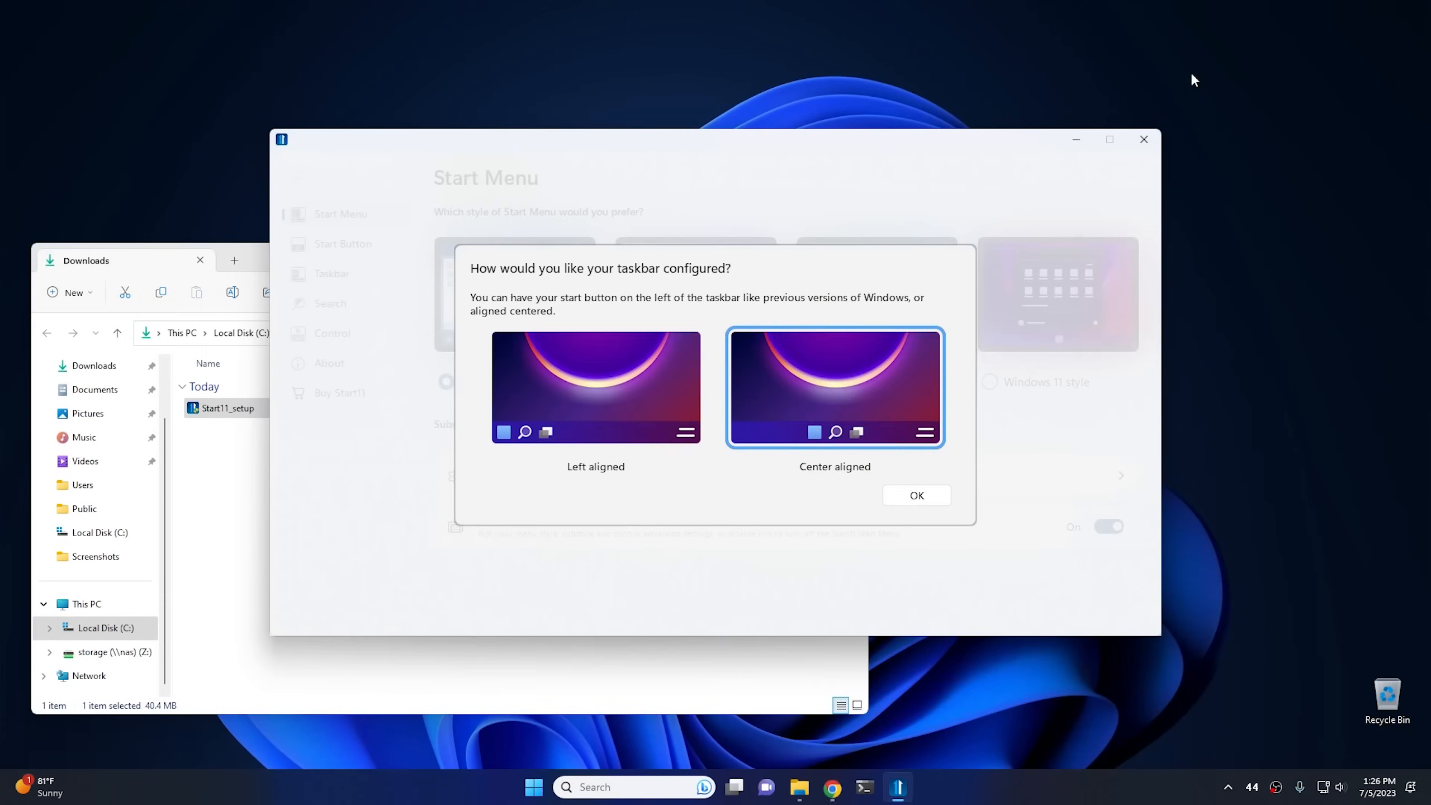
pyautogui.click(253, 250)
pyautogui.click(851, 254)
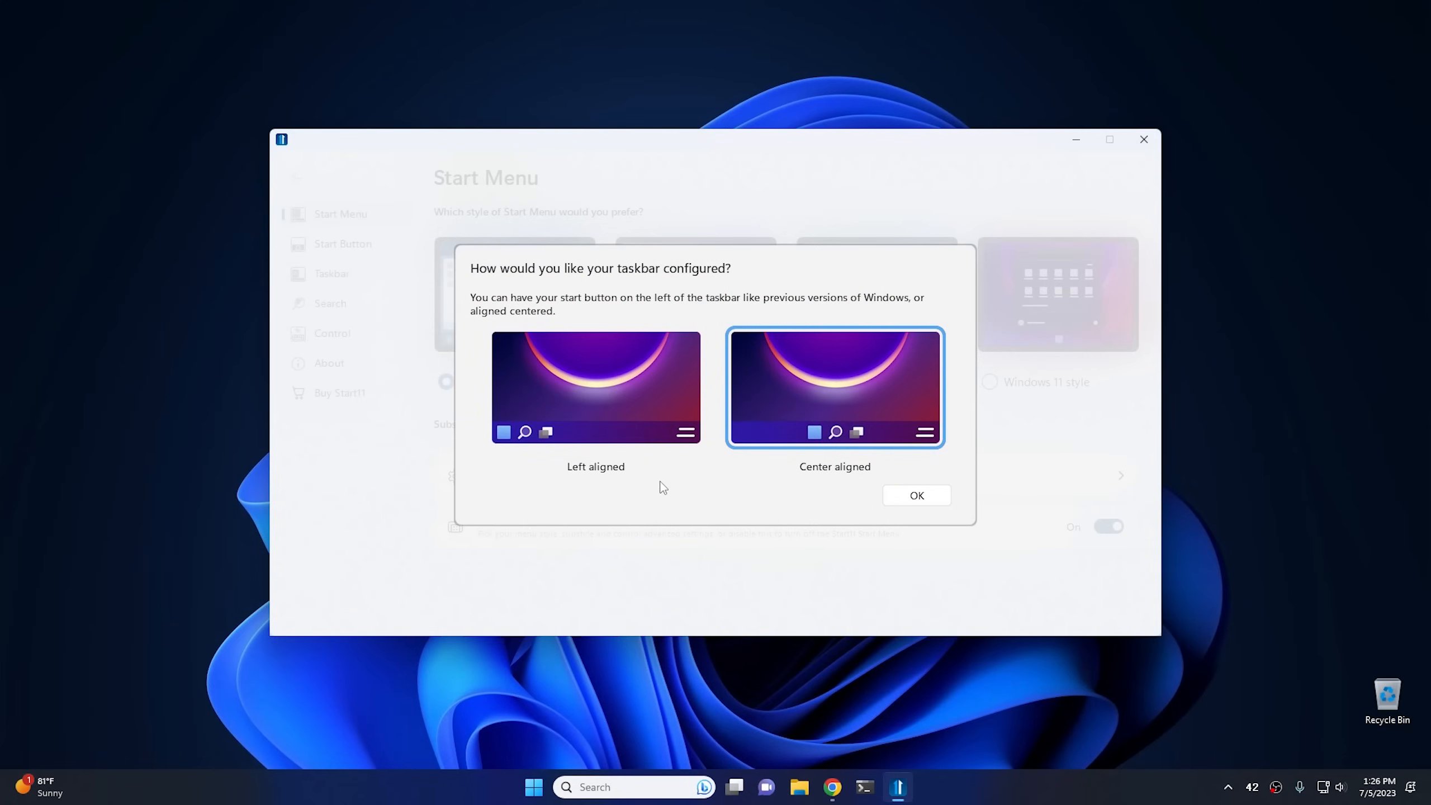
# Step: Try the Left aligned taskbar option in the Start11 setup prompt, return to Center aligned and confirm it
pyautogui.click(569, 385)
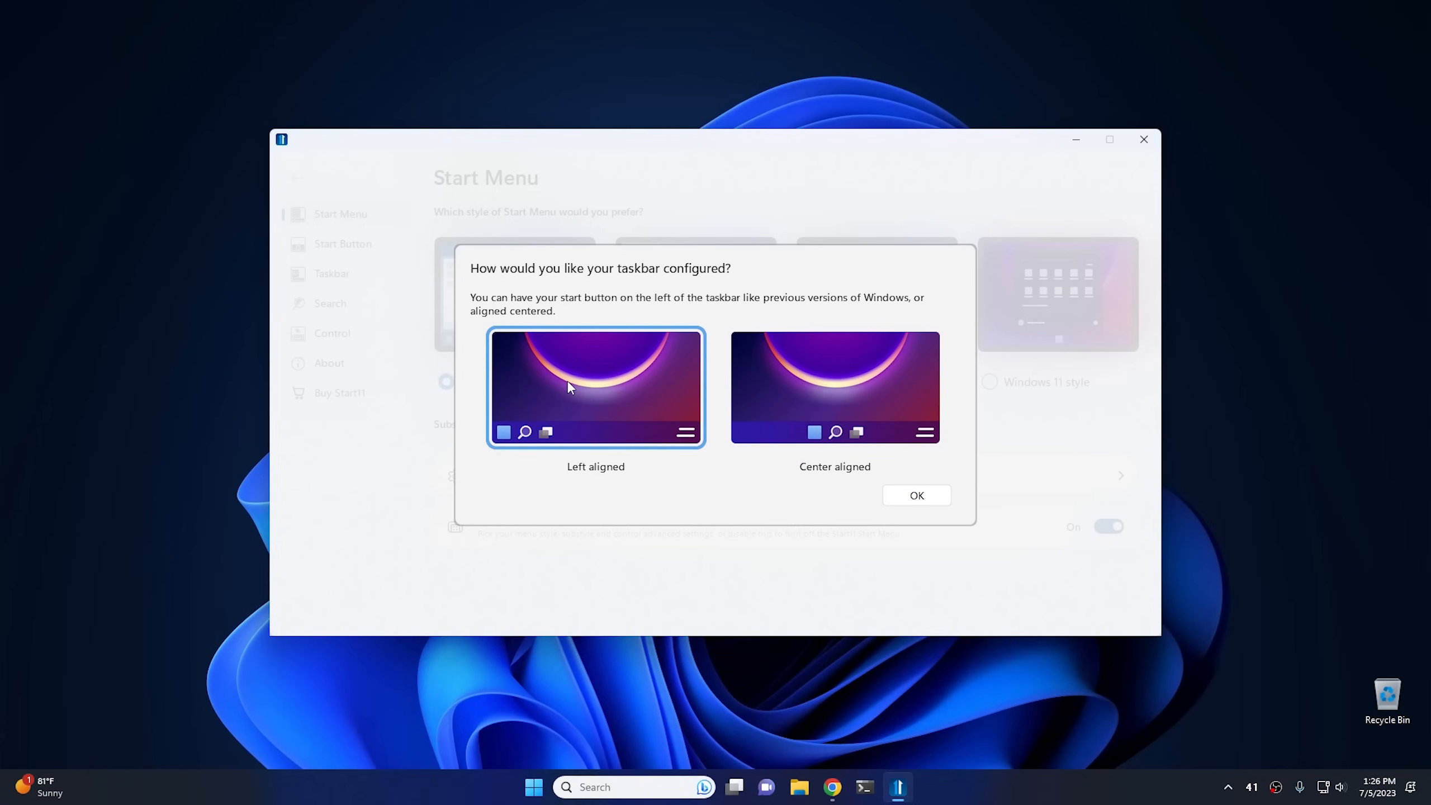
pyautogui.click(792, 391)
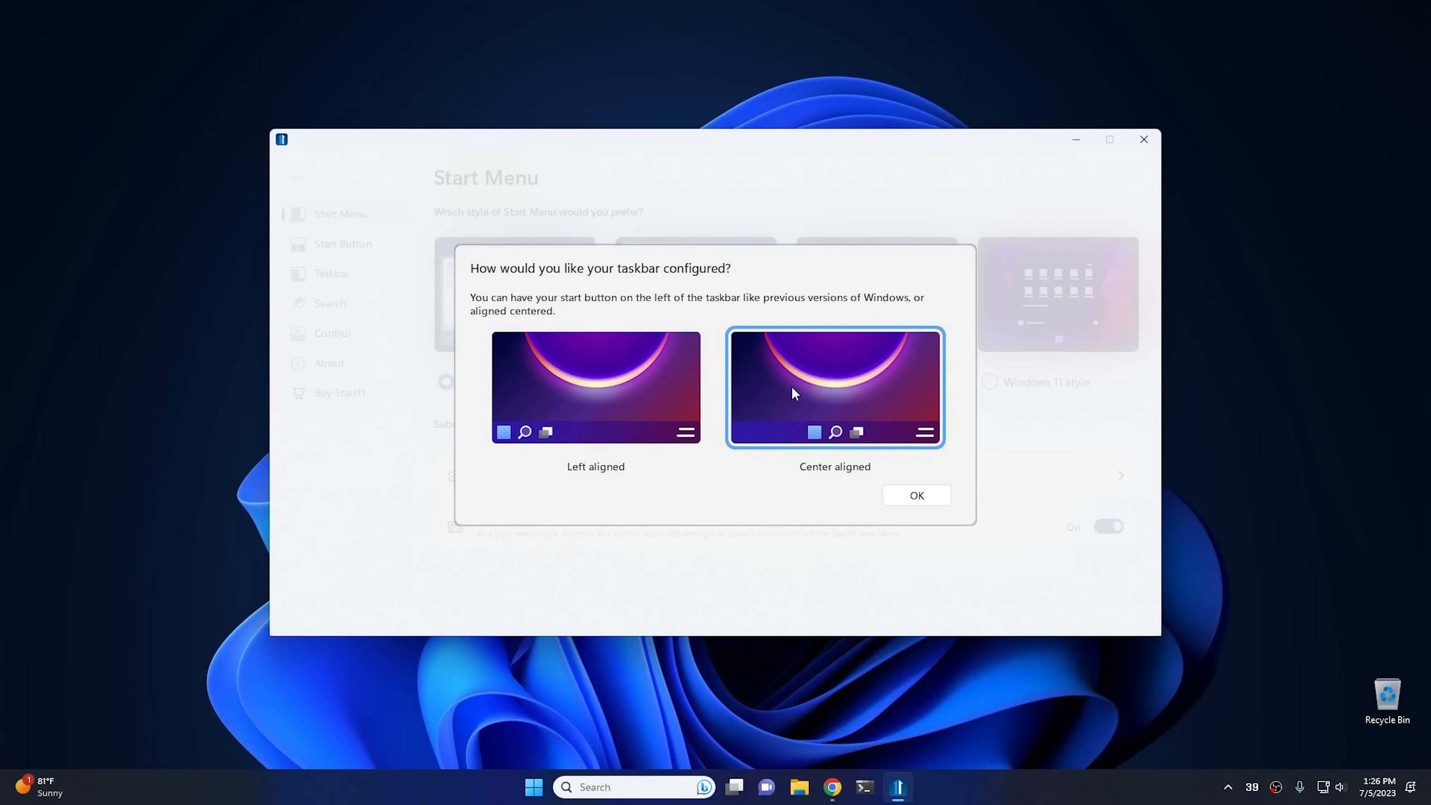
pyautogui.click(915, 500)
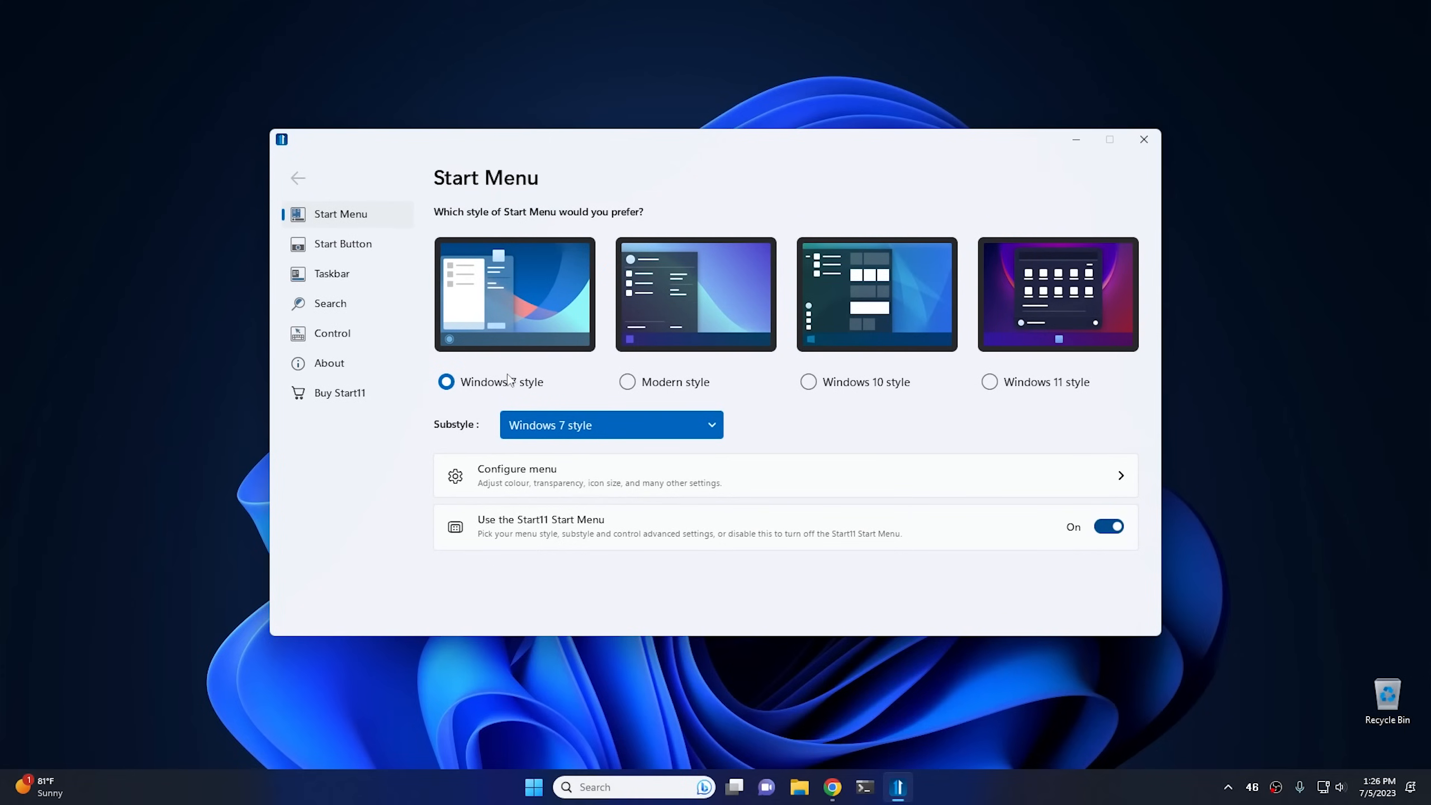
# Step: Check the Start menu in the Windows 7 style, switch to the Modern style and check it again
pyautogui.click(532, 789)
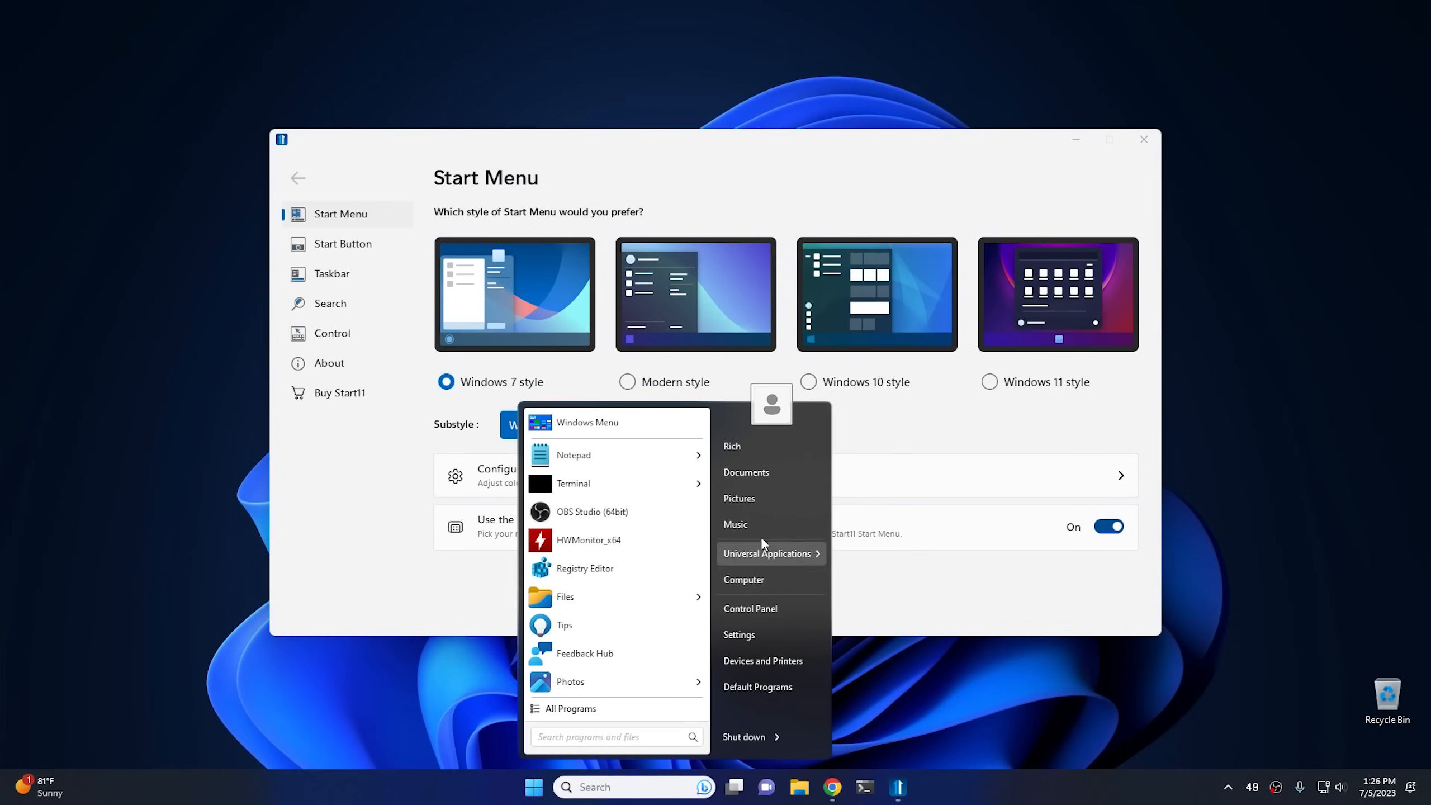
pyautogui.click(682, 388)
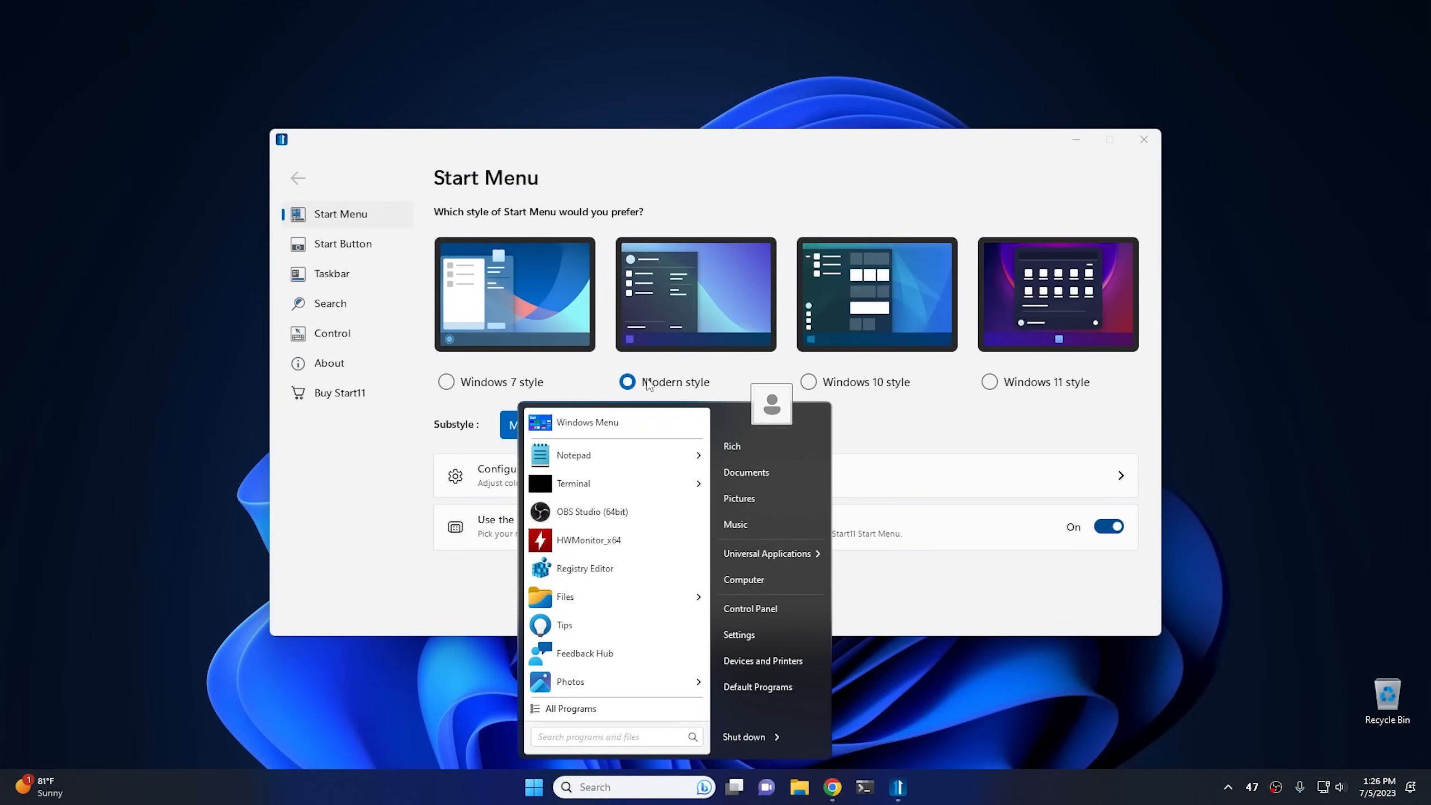
pyautogui.click(532, 789)
pyautogui.click(532, 789)
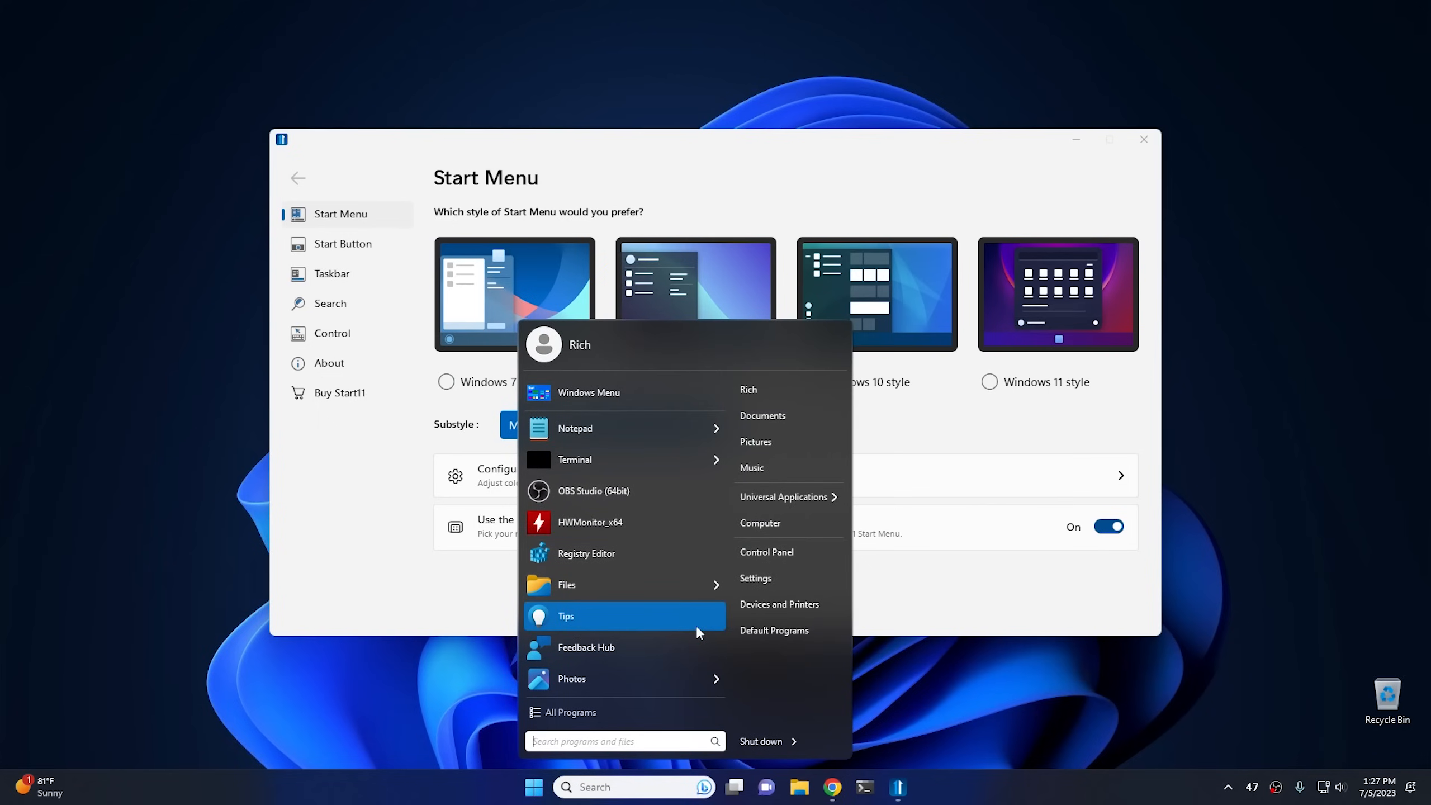
# Step: Try the Windows 10 and Windows 11 styles, checking the Start menu for each, and return to the Windows 7 style
pyautogui.click(916, 308)
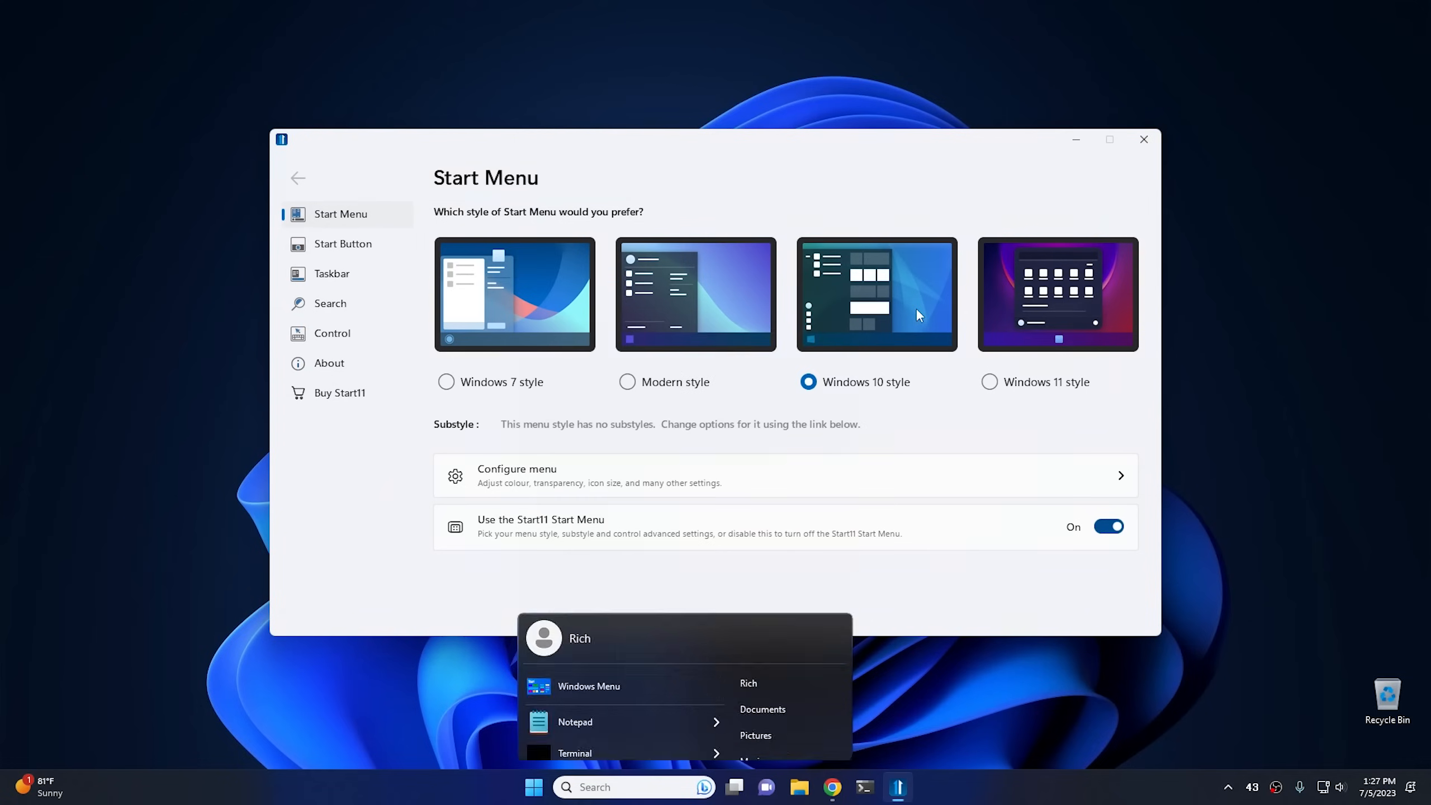
pyautogui.click(534, 788)
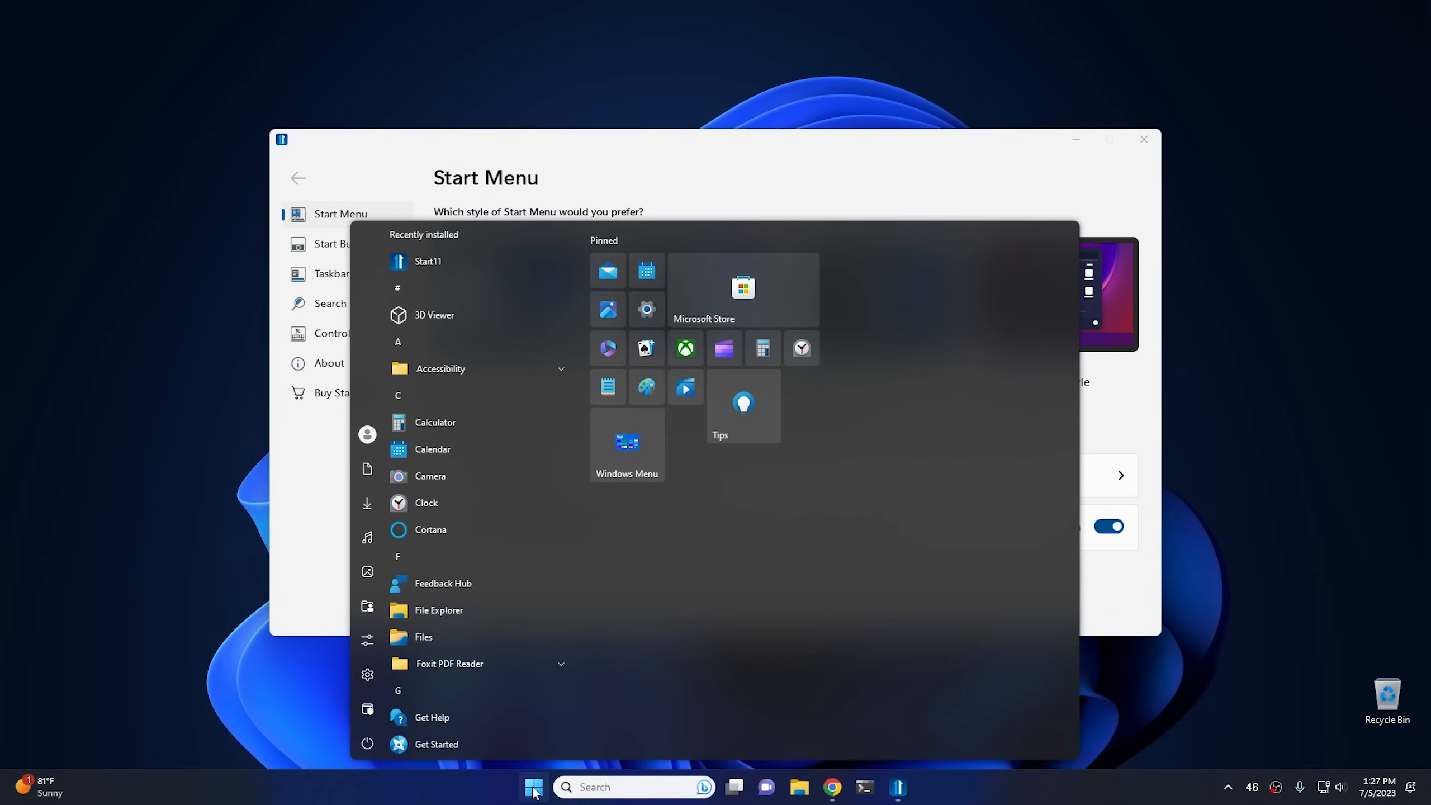
pyautogui.click(534, 788)
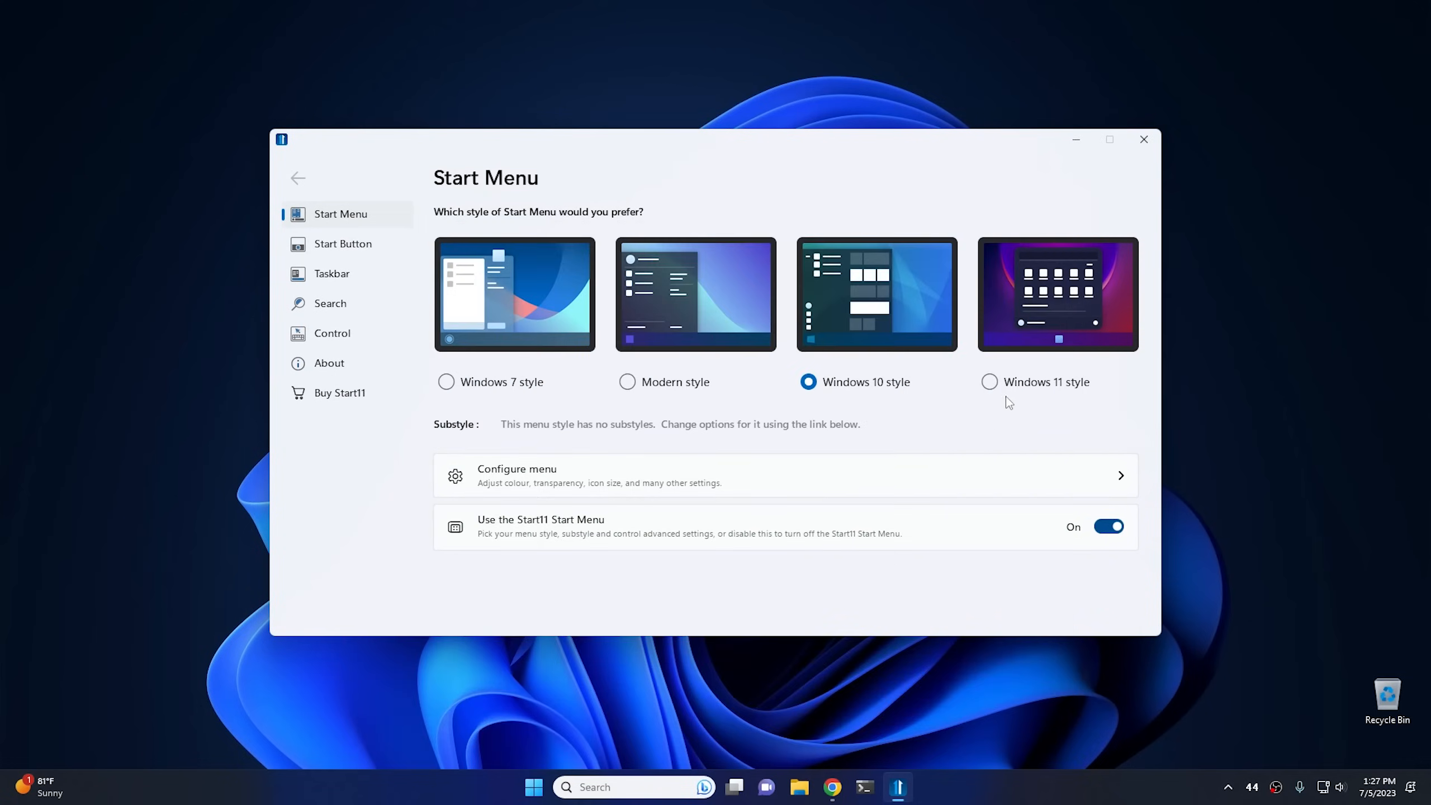
pyautogui.click(1069, 298)
pyautogui.click(531, 791)
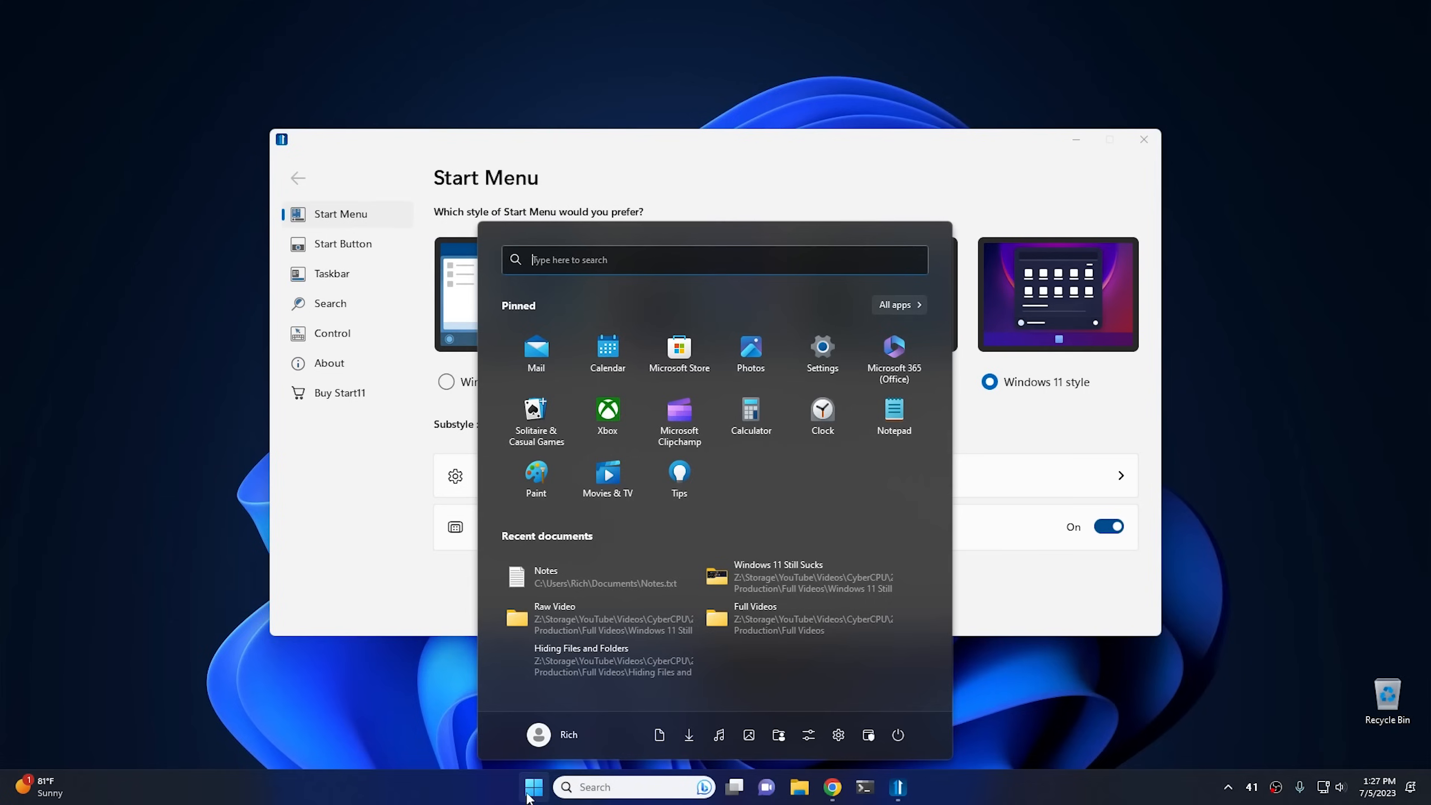
pyautogui.click(533, 787)
pyautogui.click(514, 384)
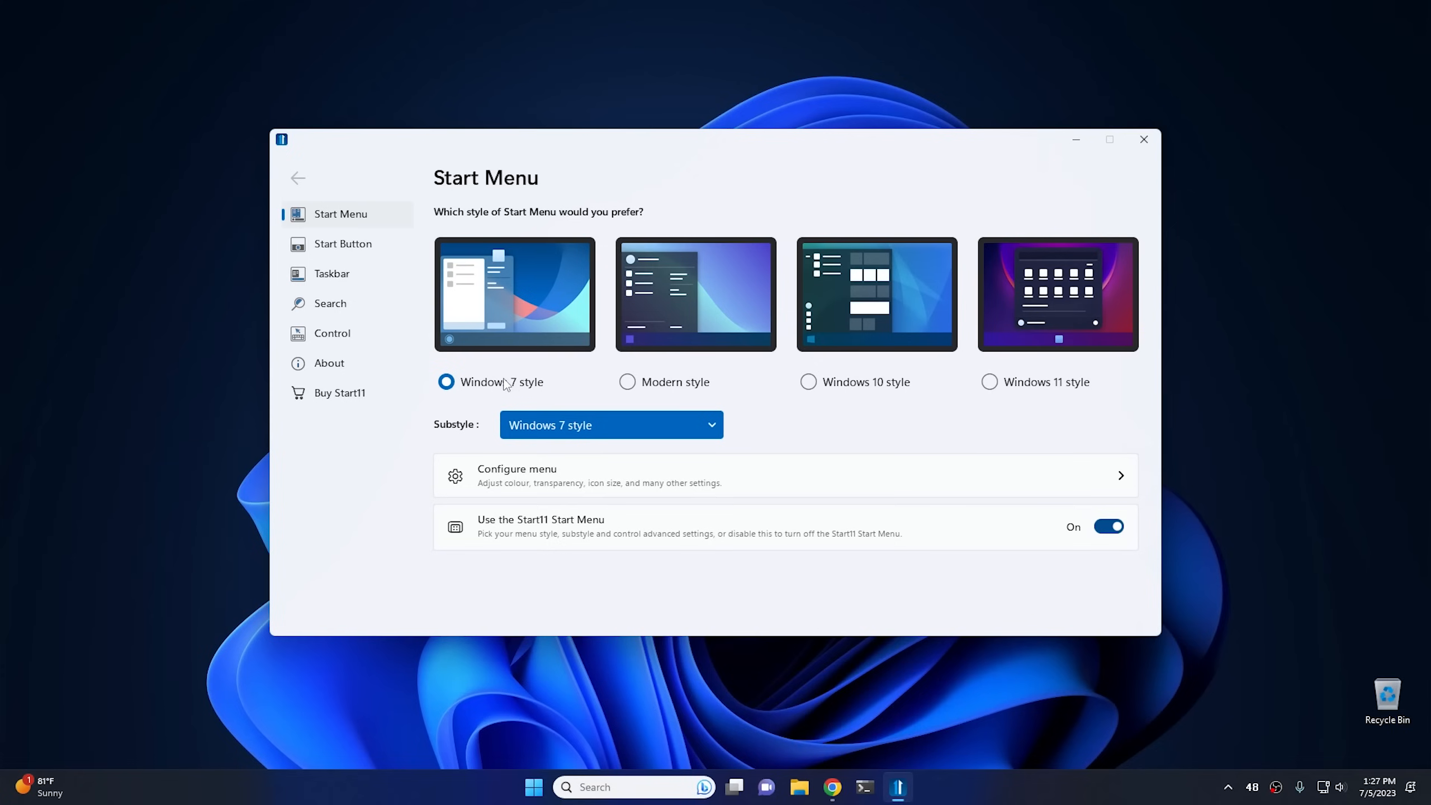
# Step: Turn off centered positioning of the start button in the Start Button settings and check the Start menu
pyautogui.click(345, 244)
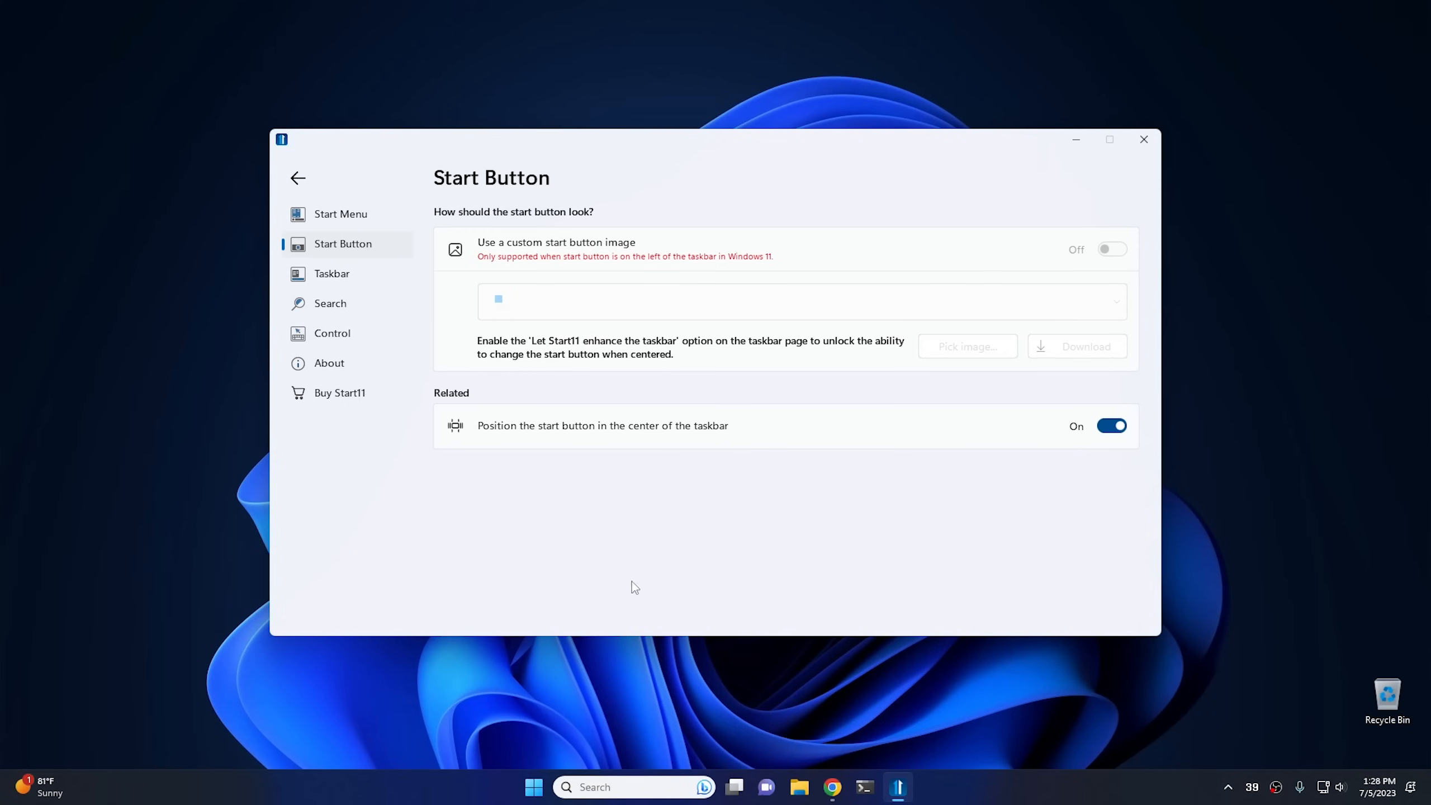
pyautogui.click(1108, 426)
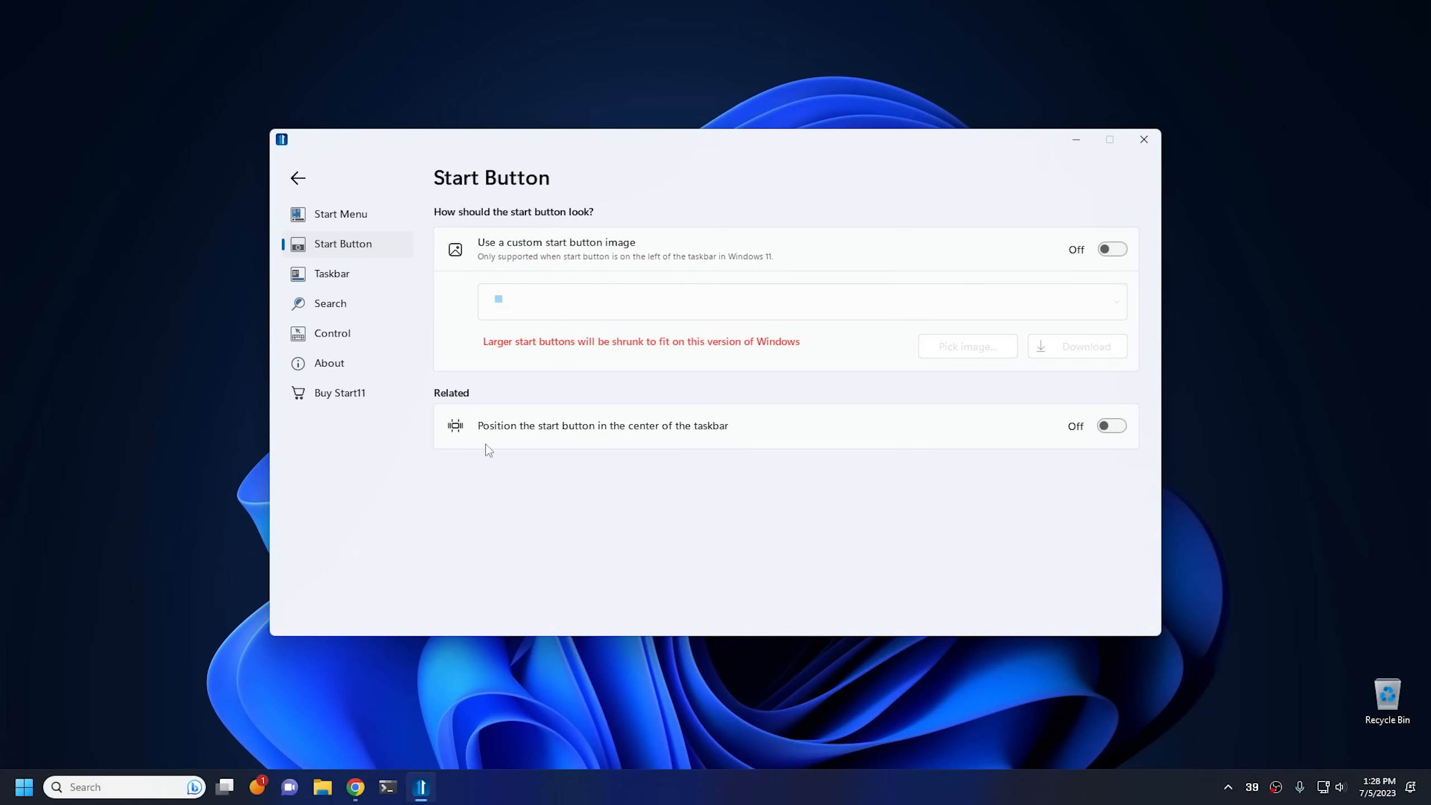
pyautogui.click(22, 792)
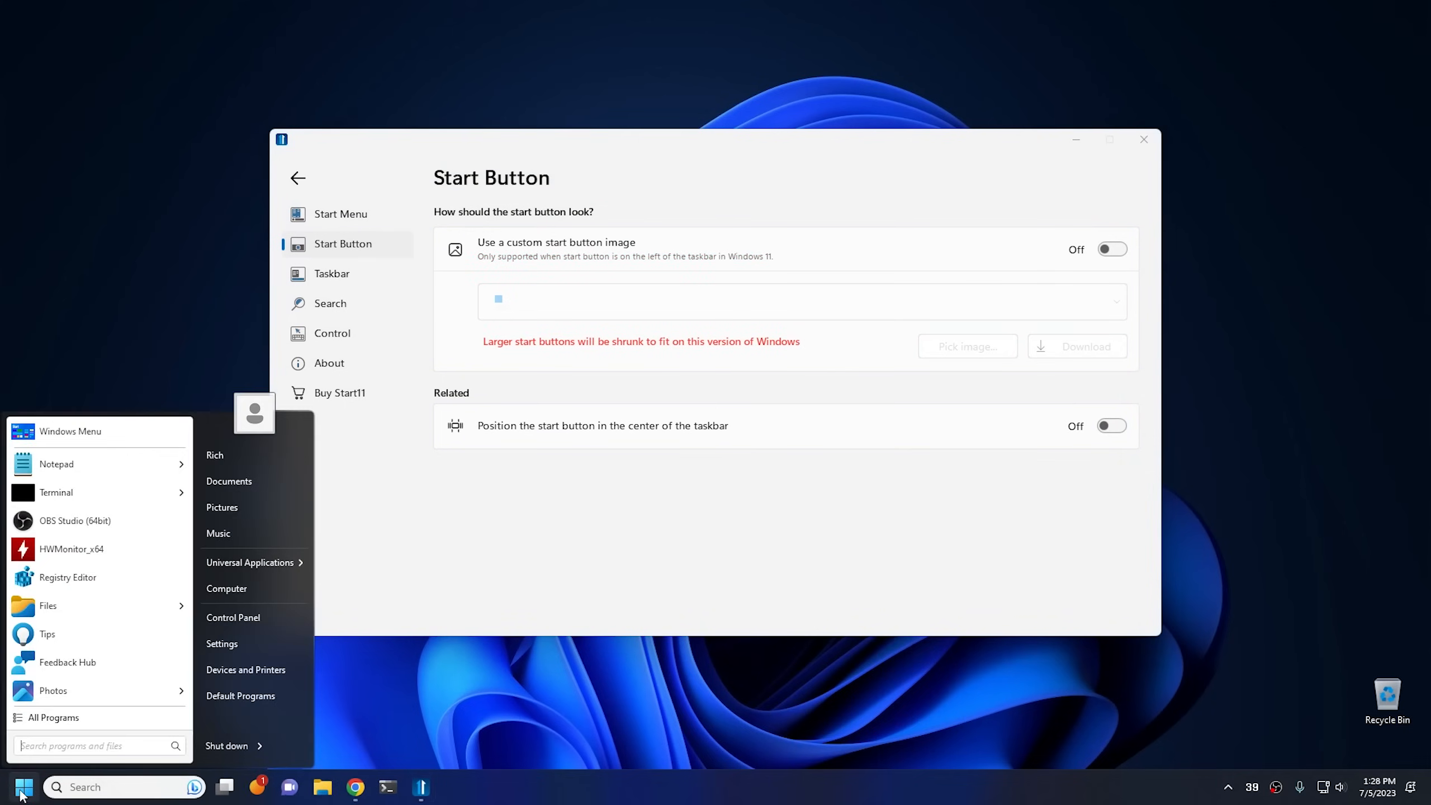
pyautogui.click(23, 791)
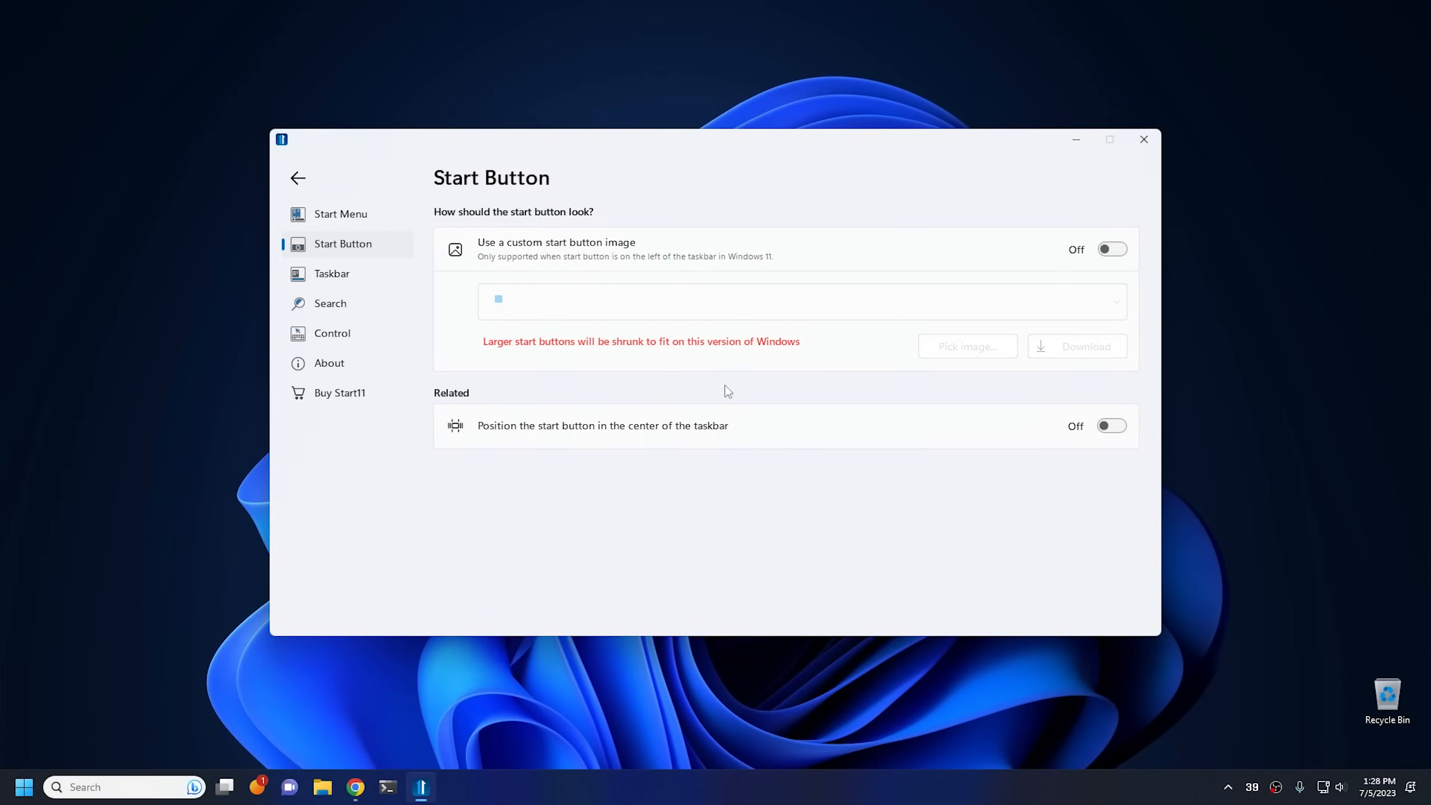
# Step: Turn on the custom start button image, choose Start6 and test the Start menu with it
pyautogui.click(1121, 251)
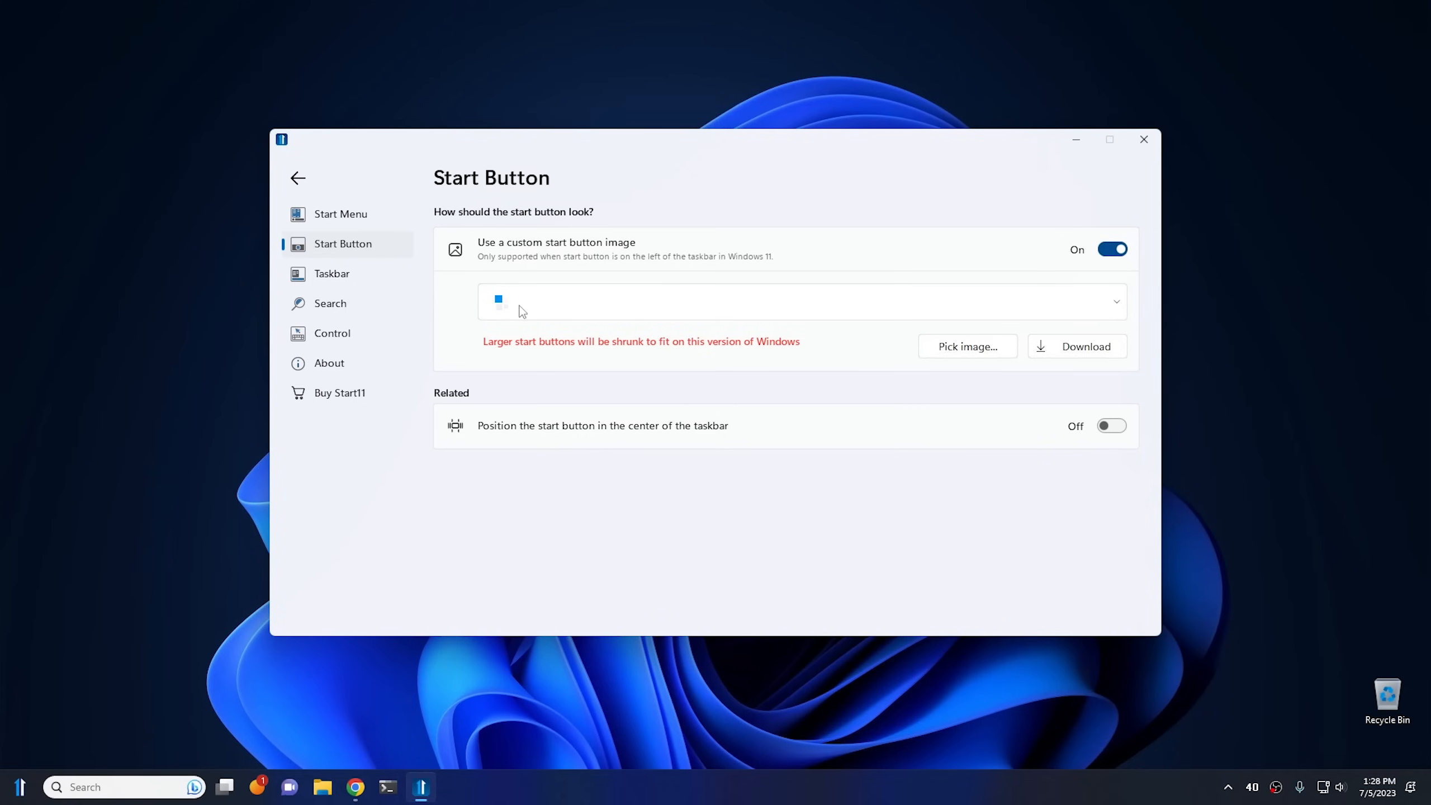
pyautogui.click(575, 305)
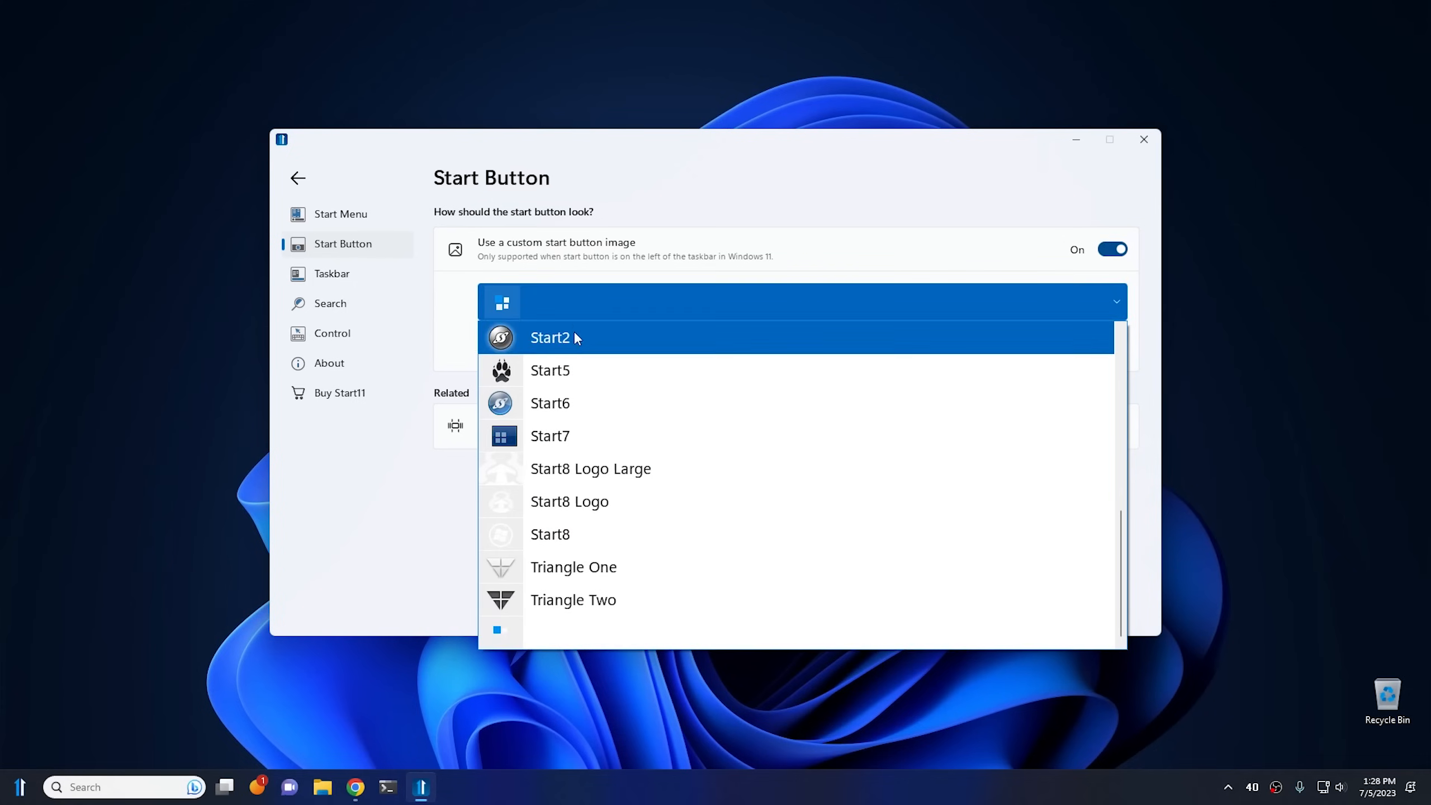
pyautogui.click(579, 402)
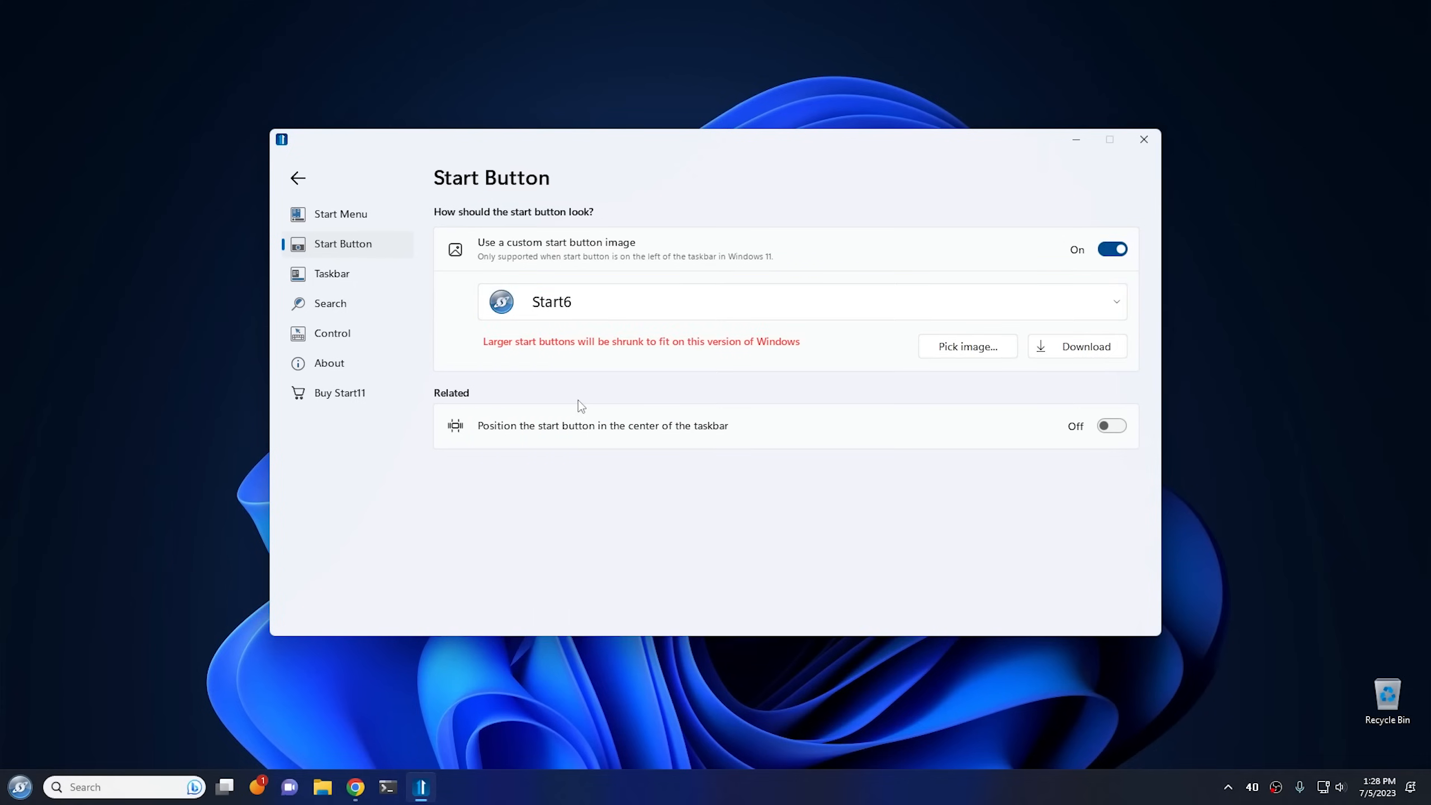
pyautogui.click(19, 792)
pyautogui.click(19, 792)
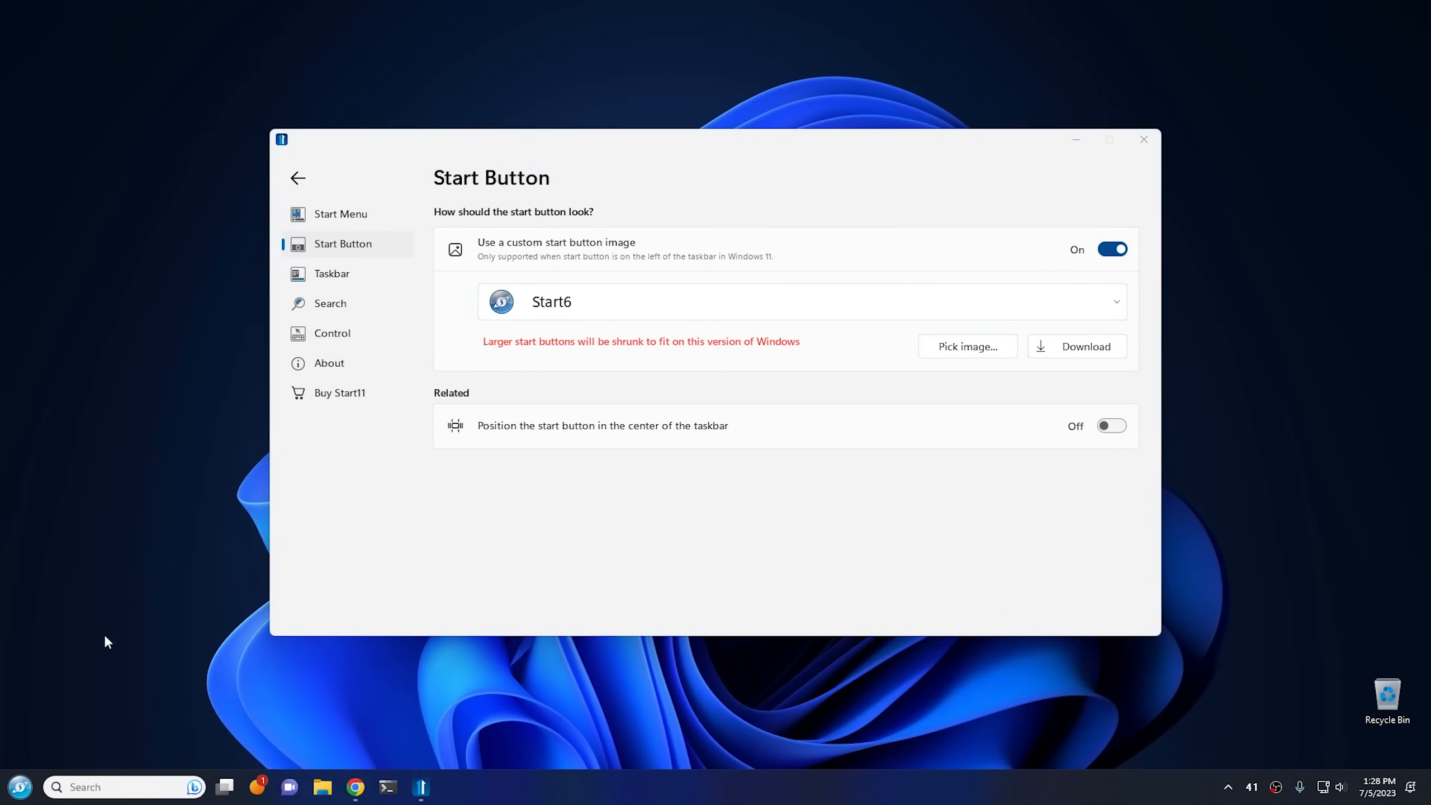
# Step: Change the custom start button image to Start8 and browse the StartButtons image folder without choosing another file
pyautogui.click(571, 310)
pyautogui.click(571, 310)
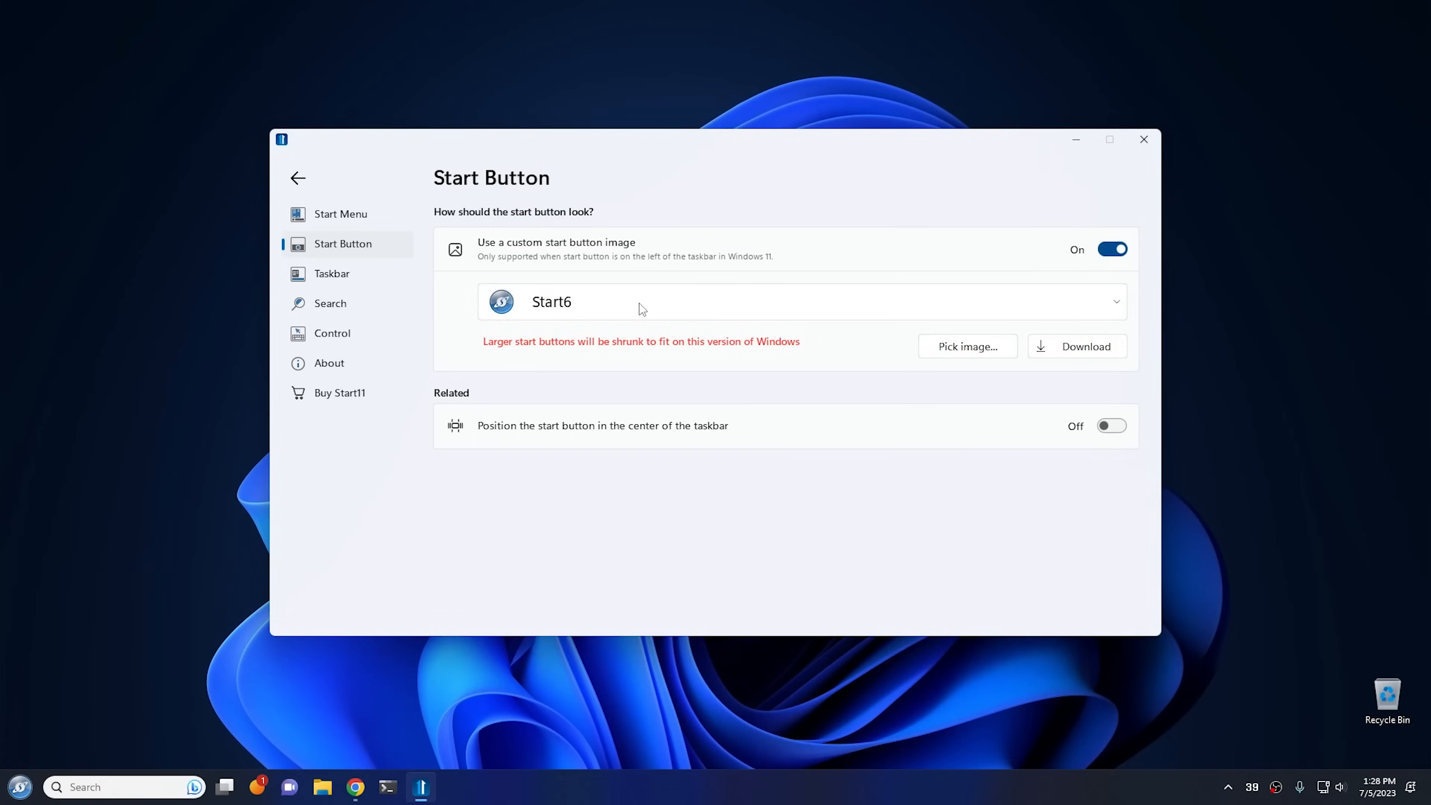
pyautogui.click(616, 306)
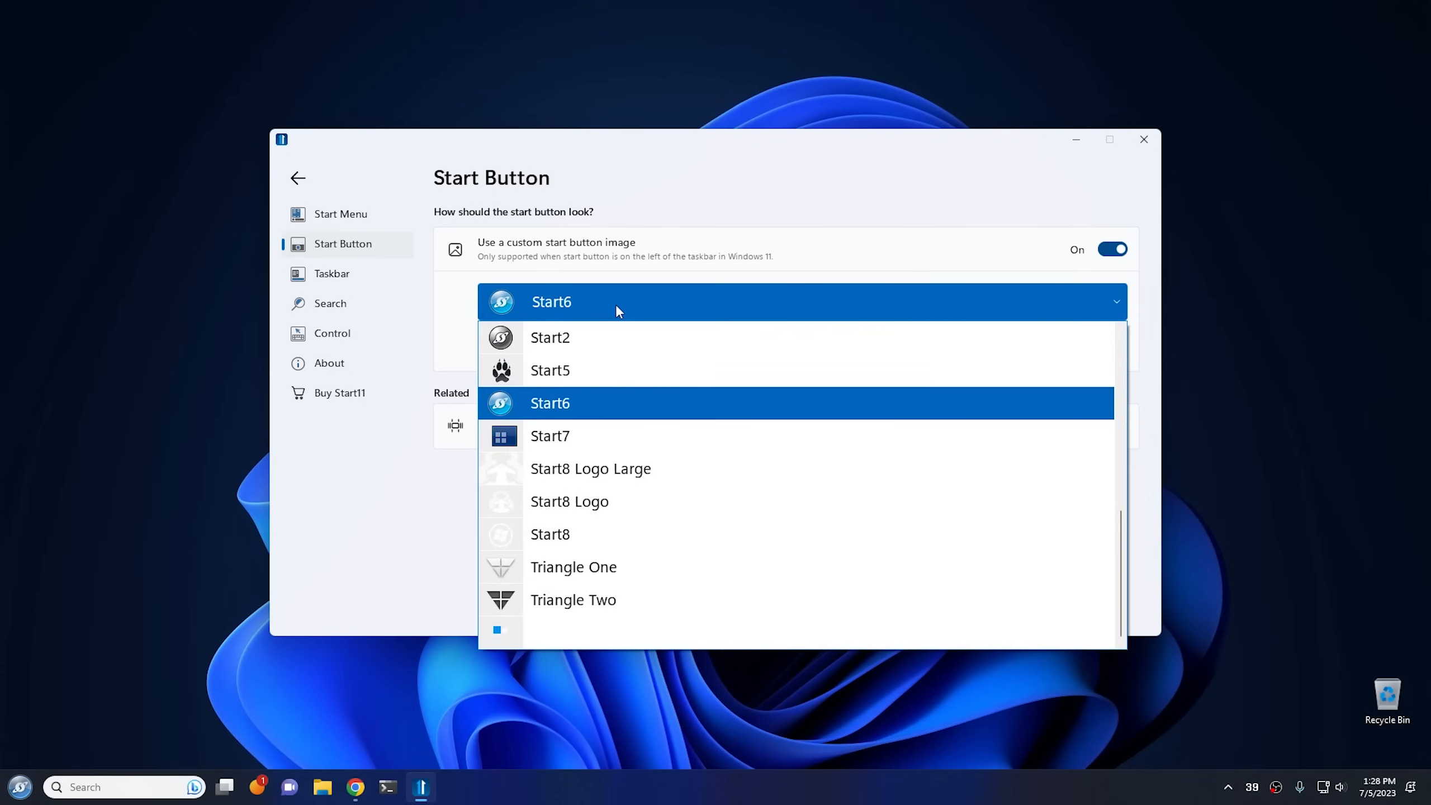
pyautogui.click(592, 543)
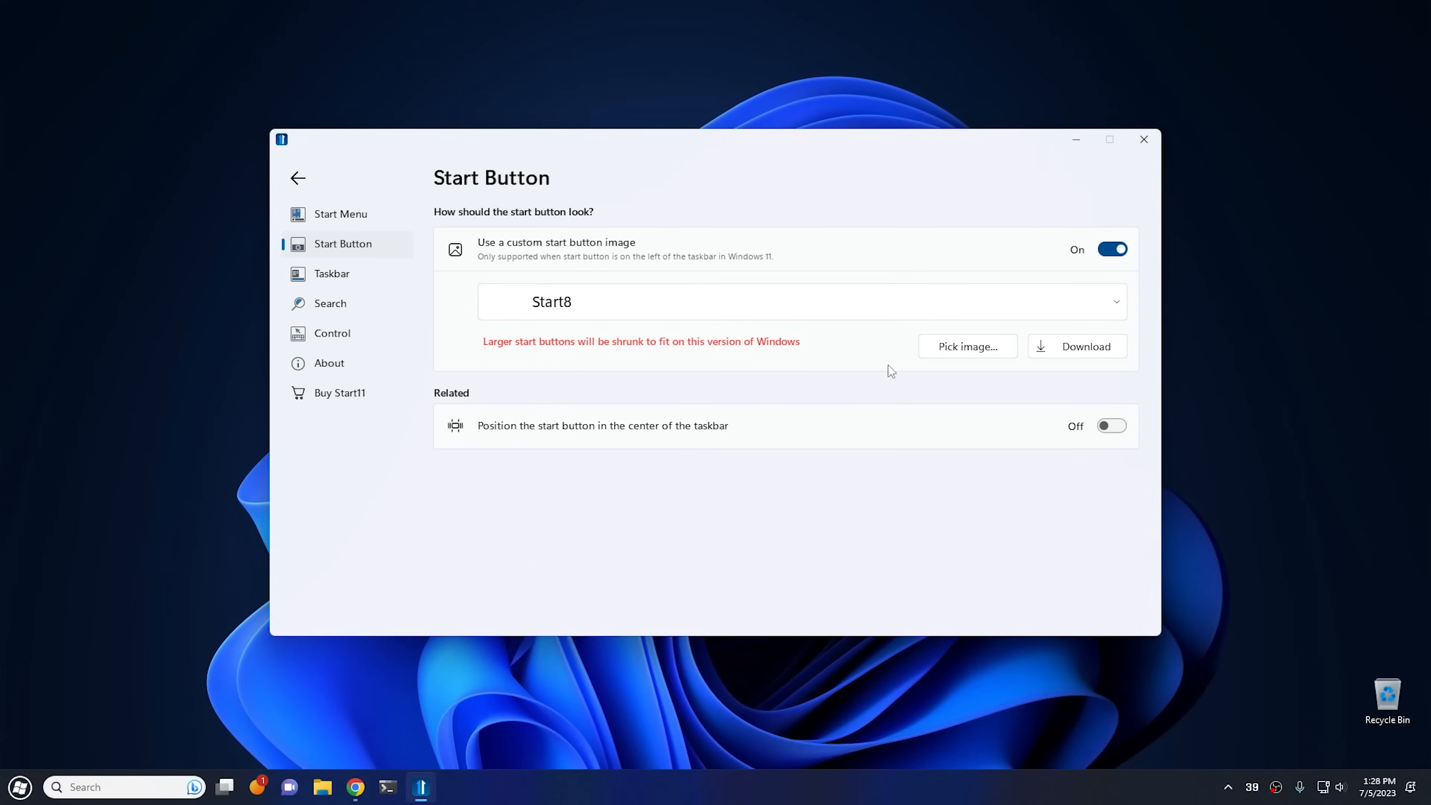
pyautogui.click(956, 359)
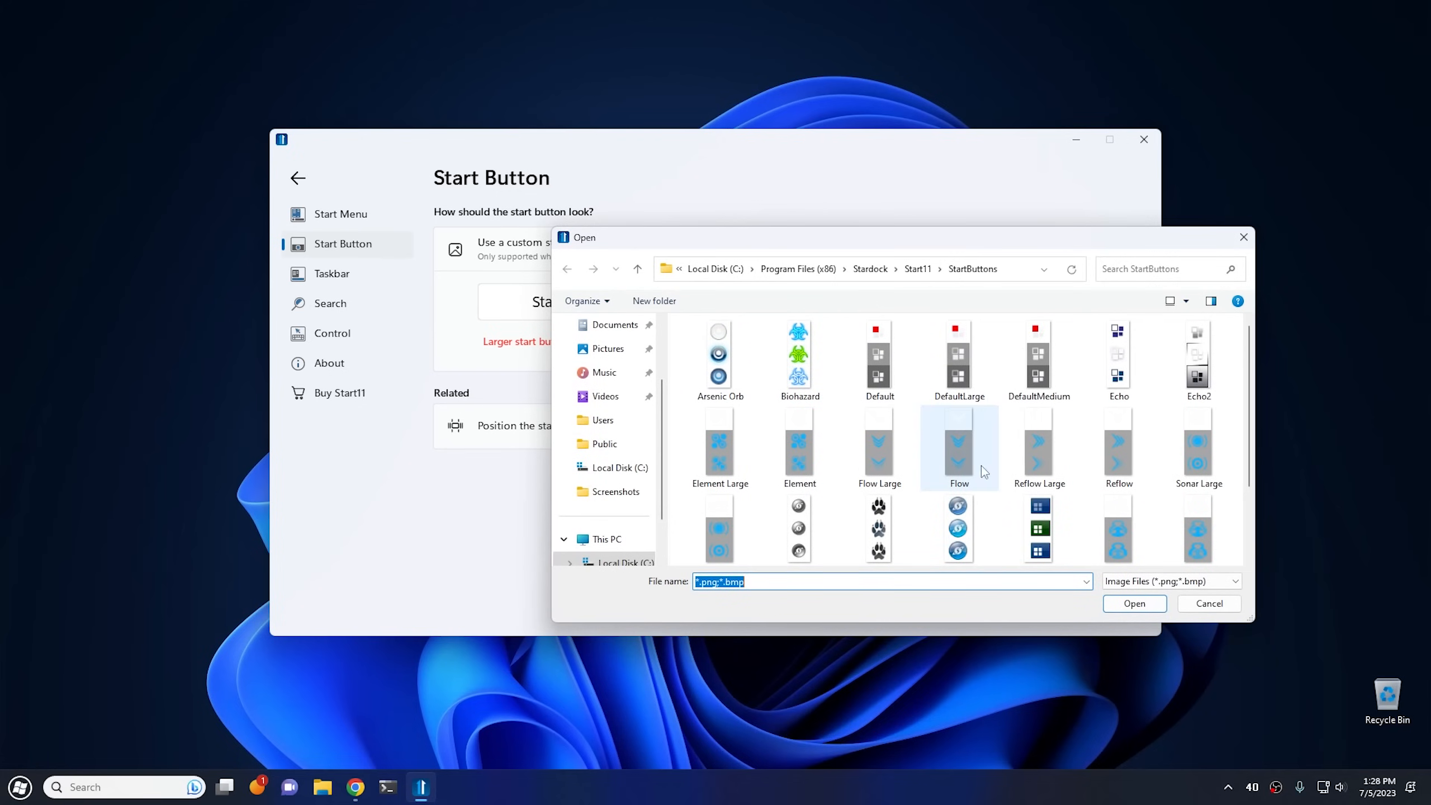
pyautogui.click(1209, 604)
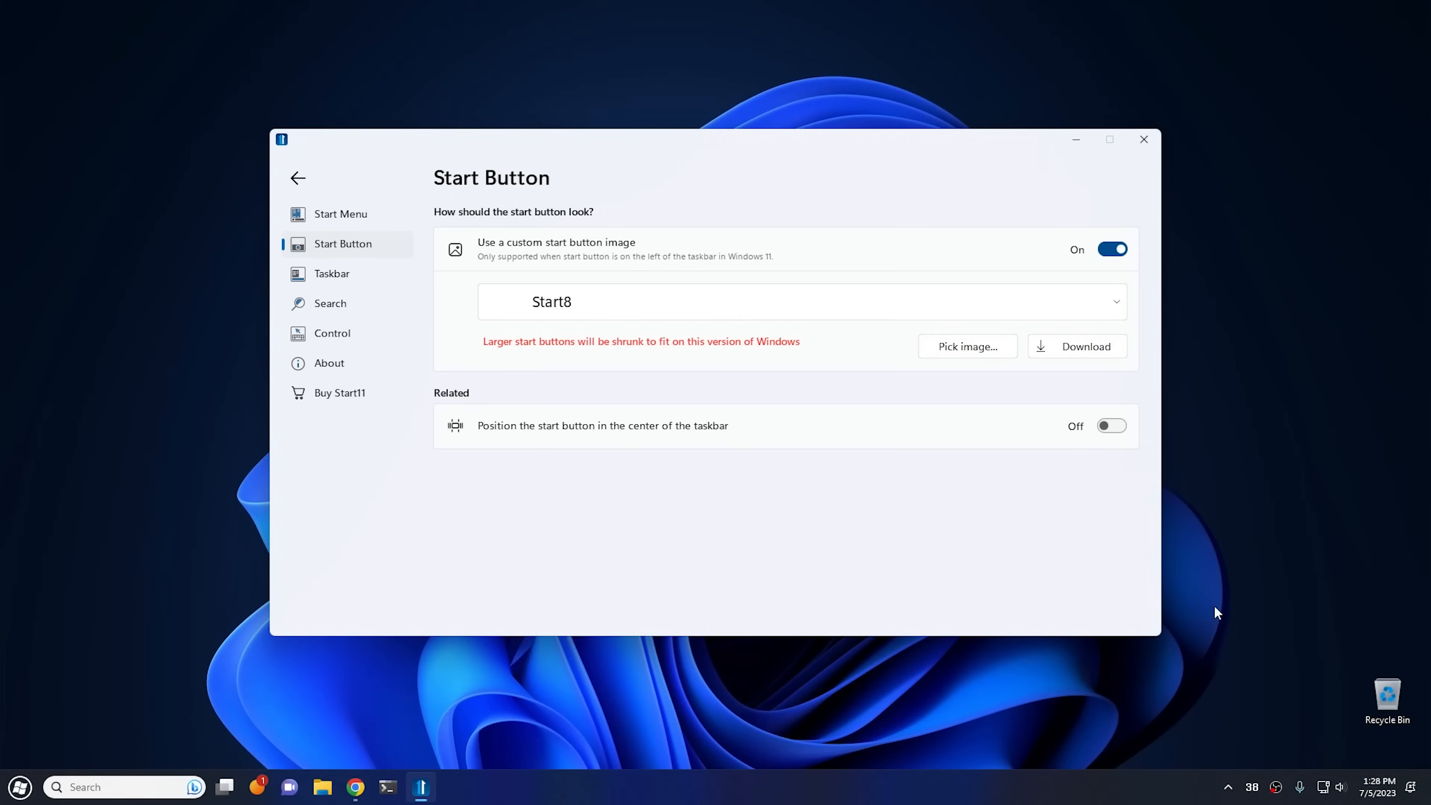
# Step: Let Start11 enhance the taskbar in the Taskbar settings, accept the confirmation and check the ungrouped taskbar buttons
pyautogui.click(347, 276)
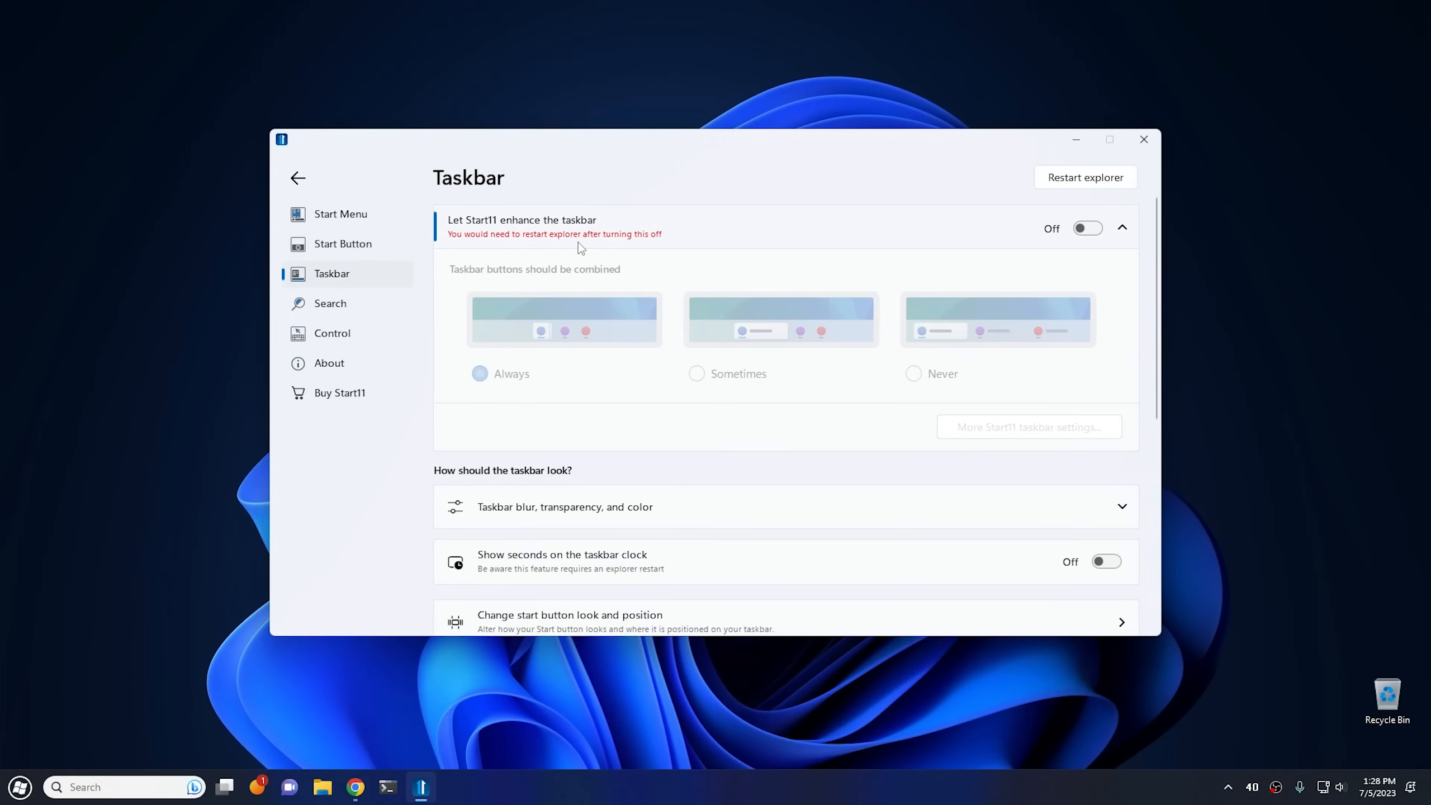
pyautogui.click(1086, 231)
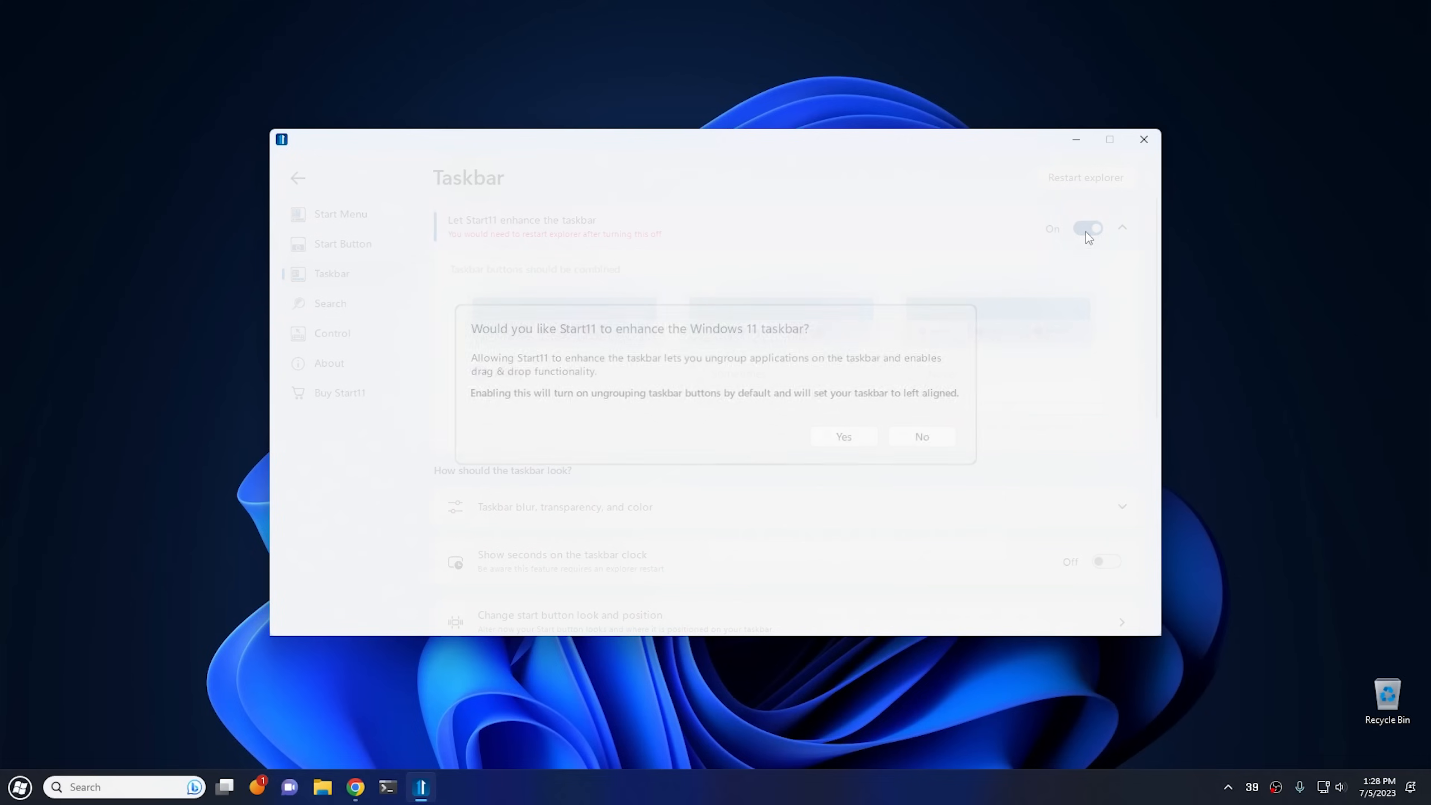
pyautogui.click(848, 444)
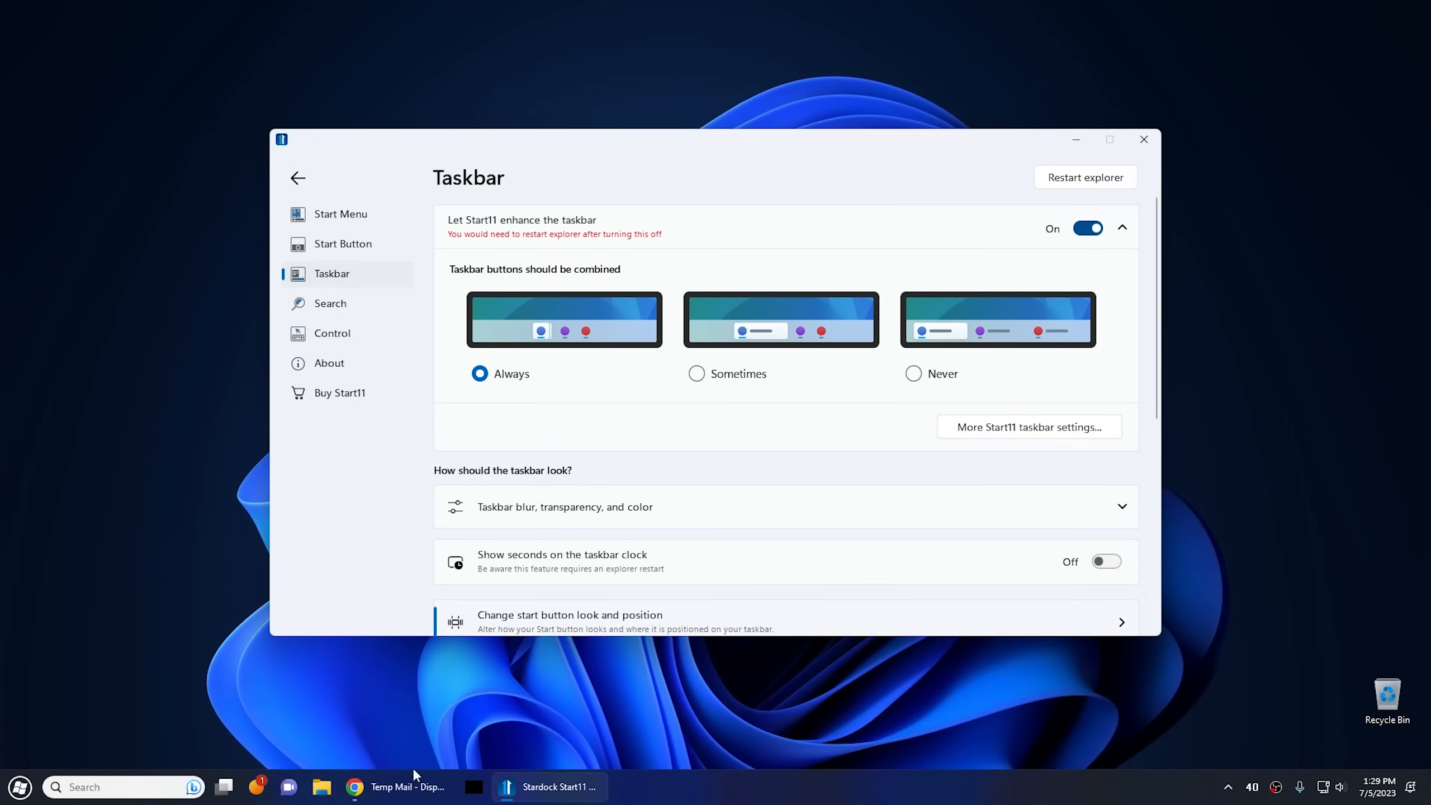
pyautogui.moveTo(565, 791)
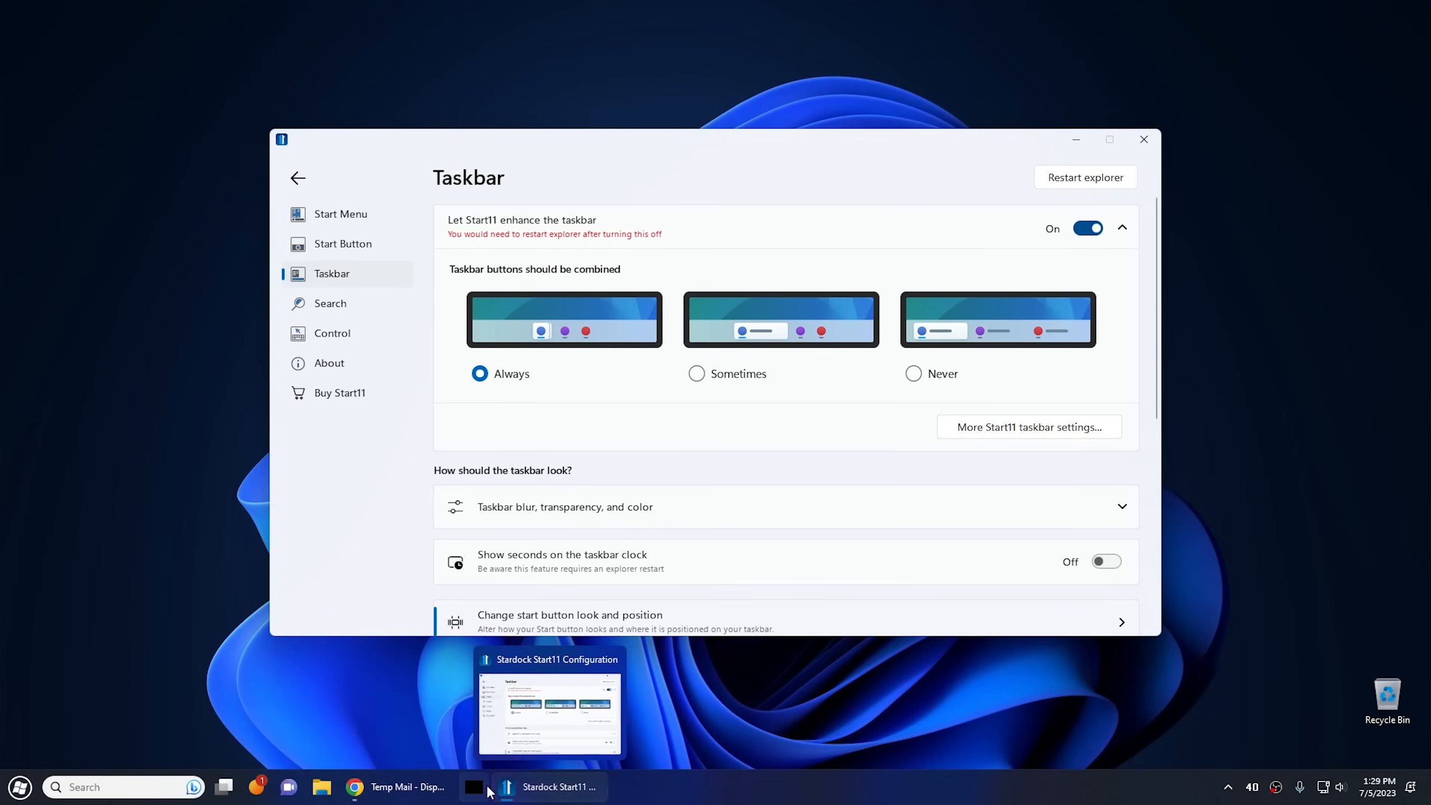
pyautogui.moveTo(397, 787)
pyautogui.moveTo(388, 689)
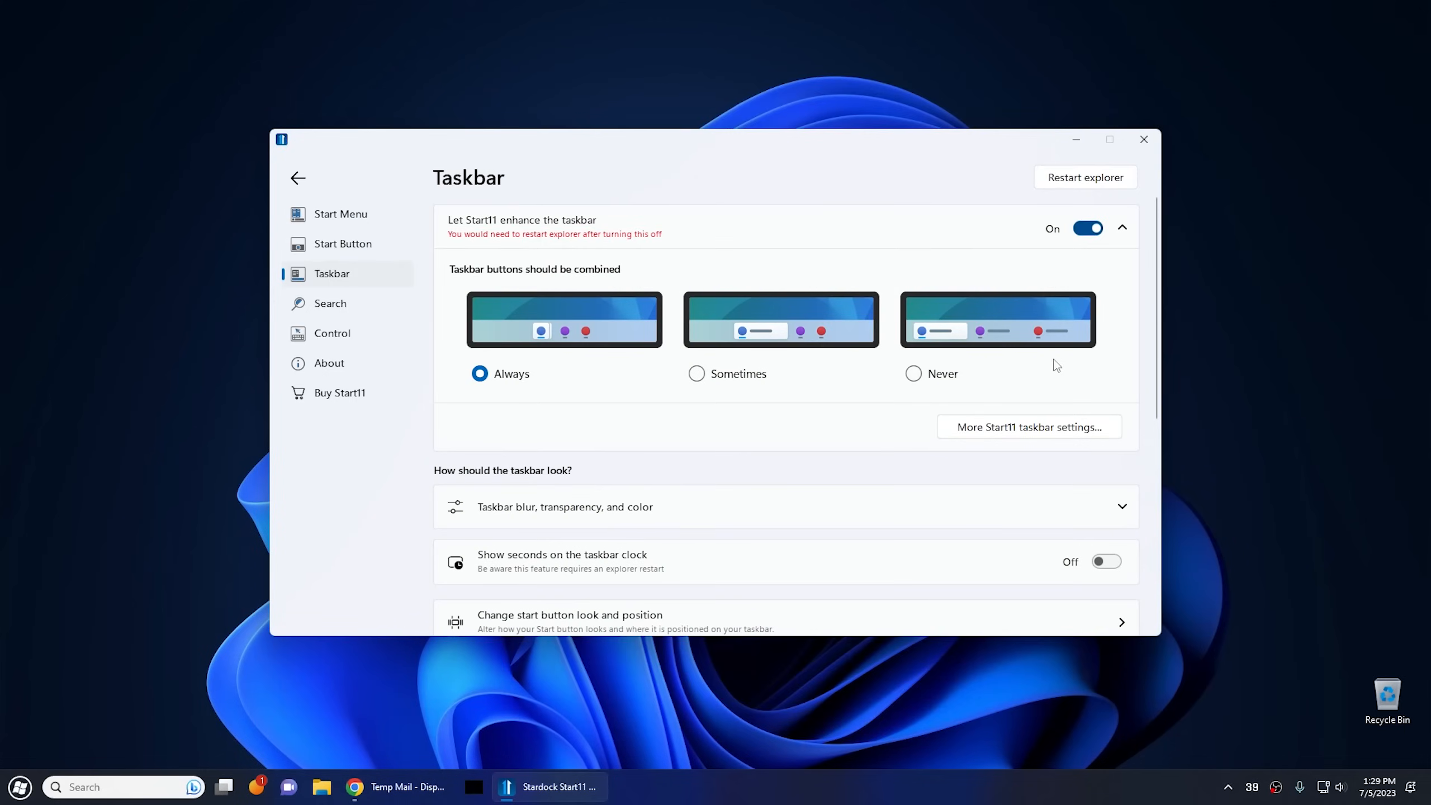
# Step: Try the Never and Sometimes options for combining taskbar buttons and settle on Always
pyautogui.click(943, 383)
pyautogui.click(721, 381)
pyautogui.click(503, 379)
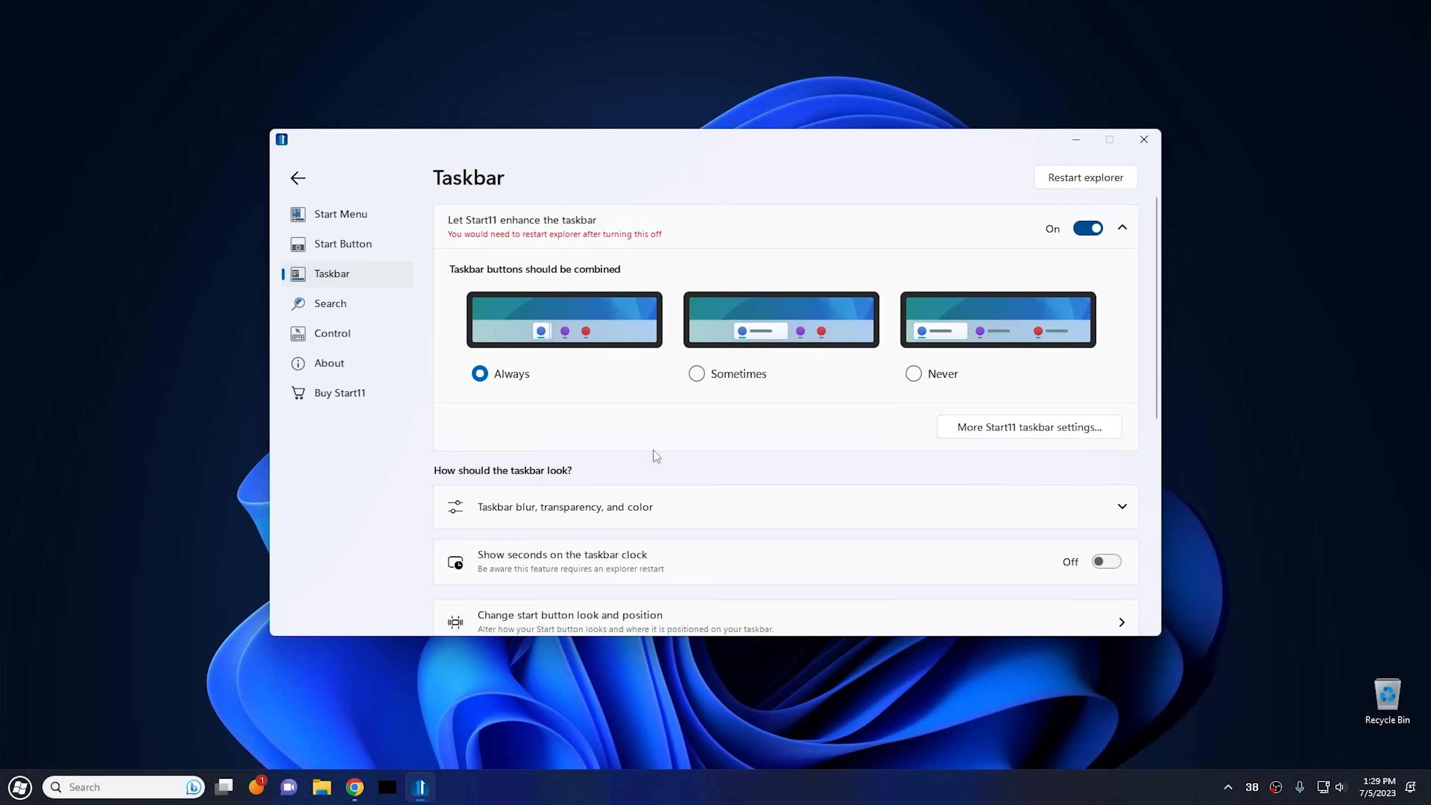
# Step: Enable a custom taskbar background texture and choose Grunge Stone 01
pyautogui.scroll(-6, 753, 439)
pyautogui.scroll(5, 752, 435)
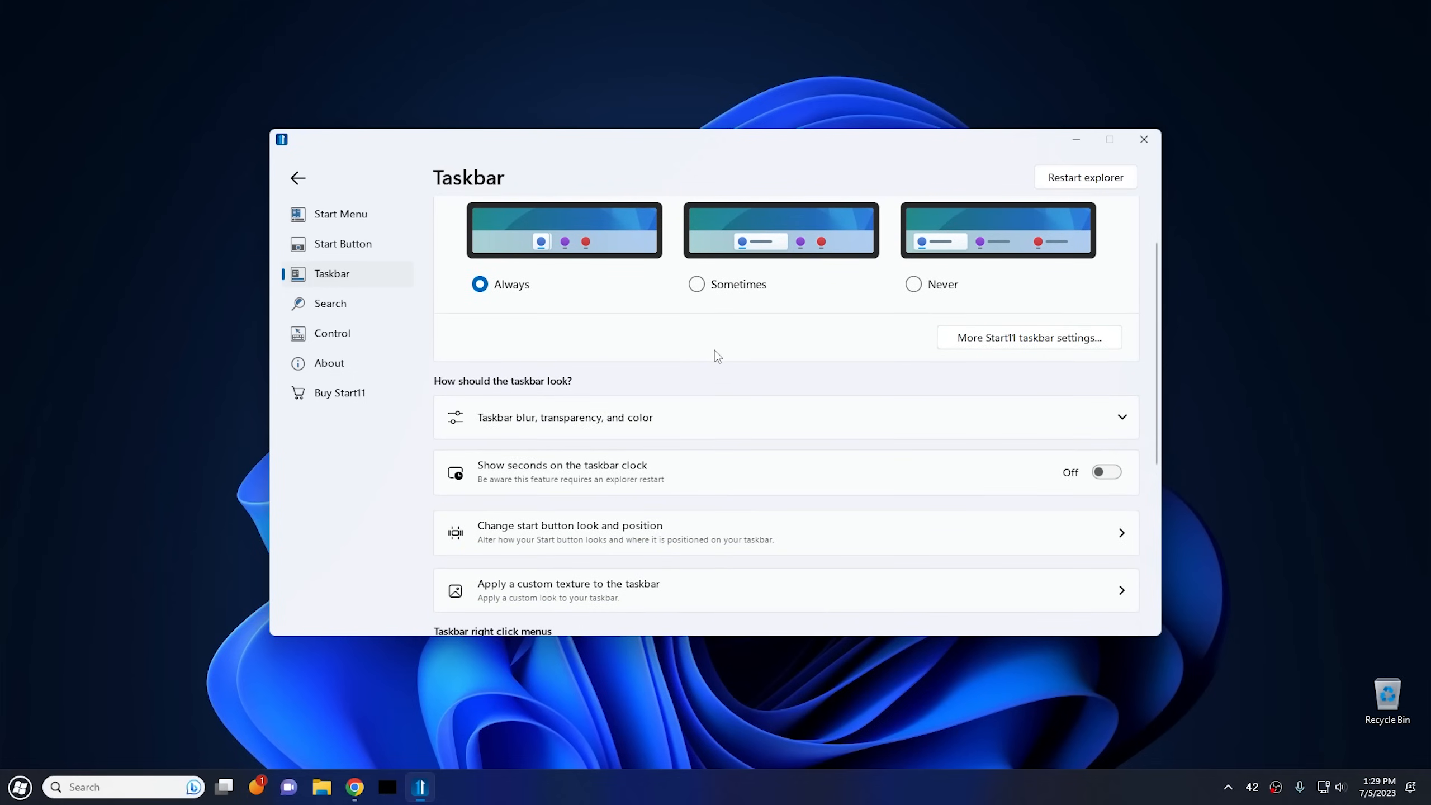
pyautogui.scroll(-1, 716, 353)
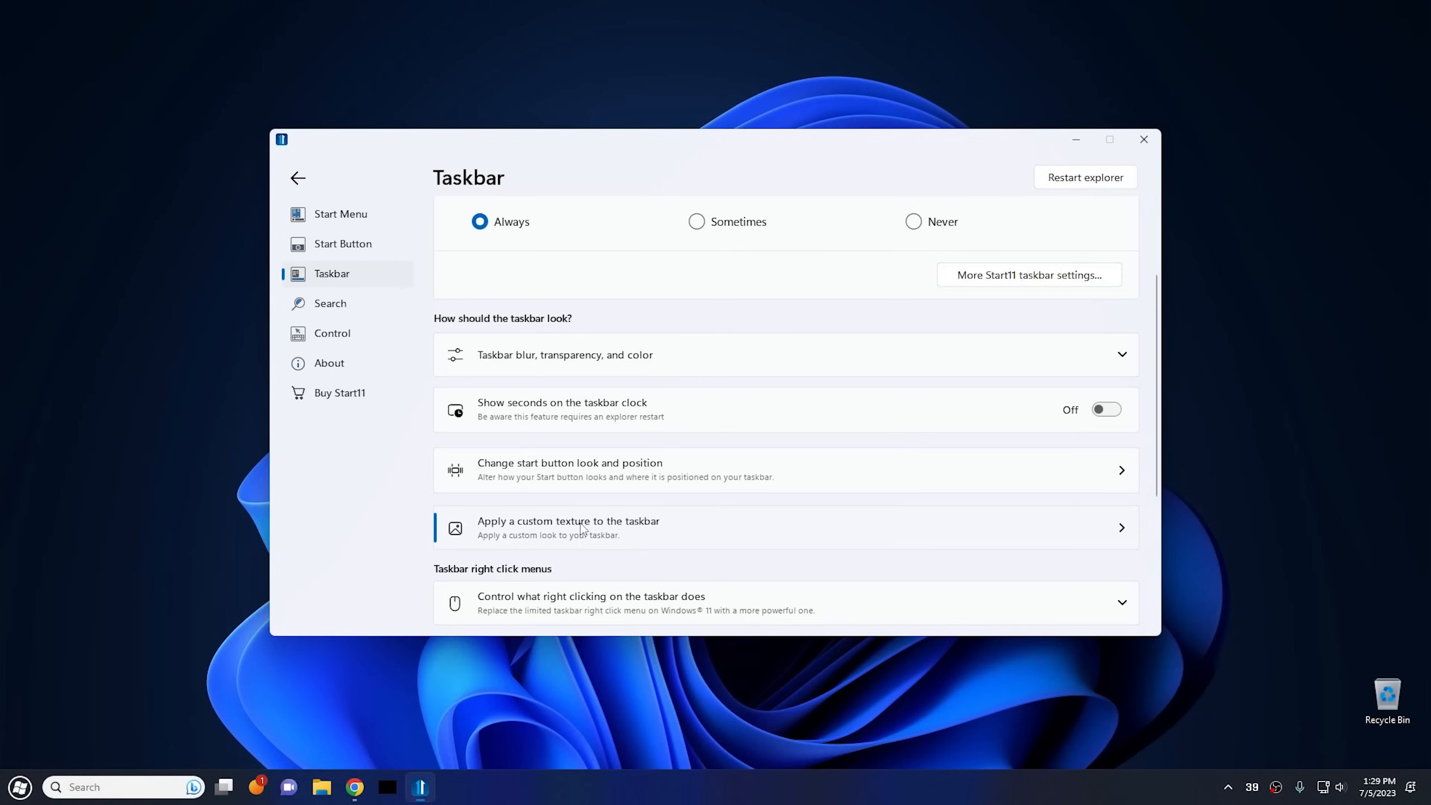
pyautogui.click(582, 527)
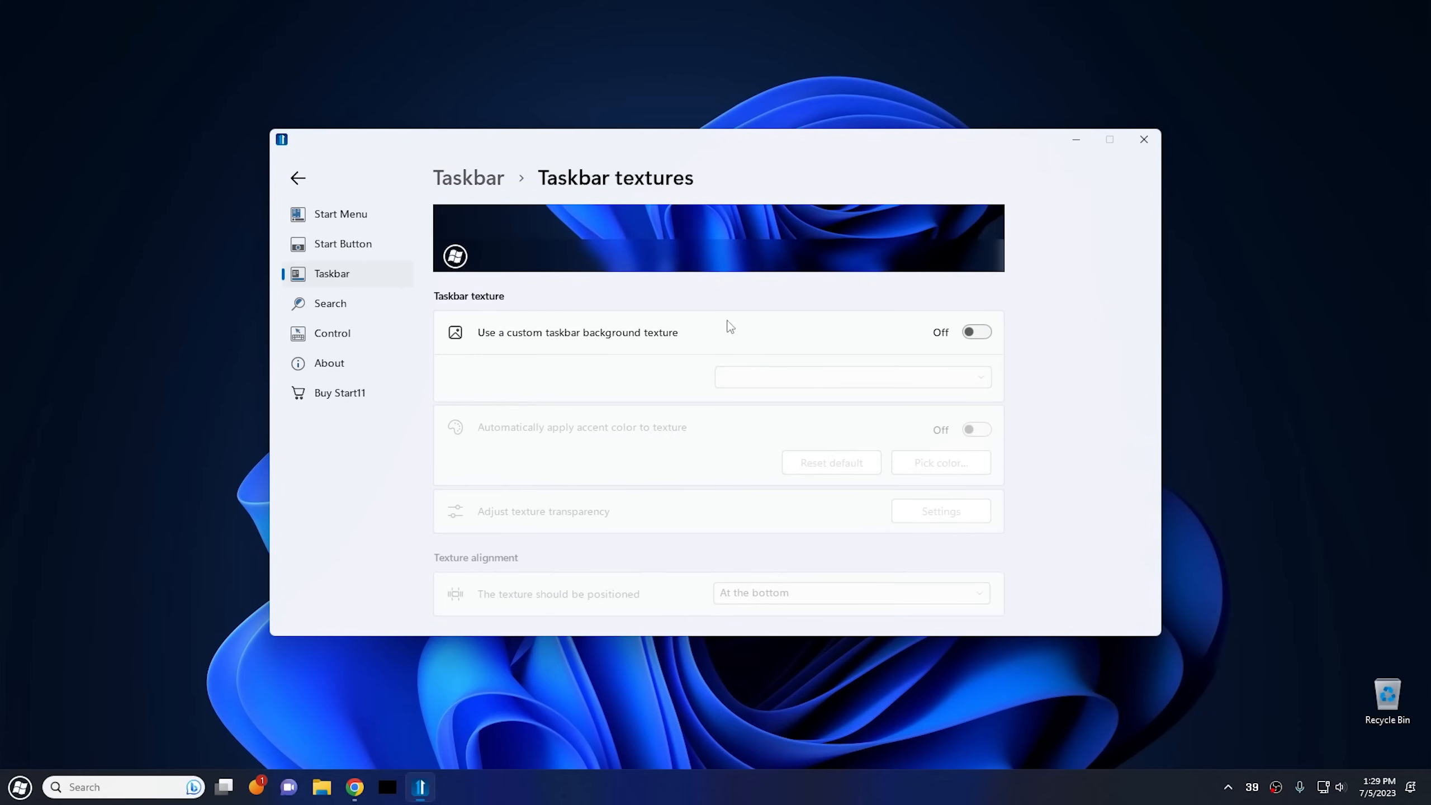
pyautogui.click(976, 338)
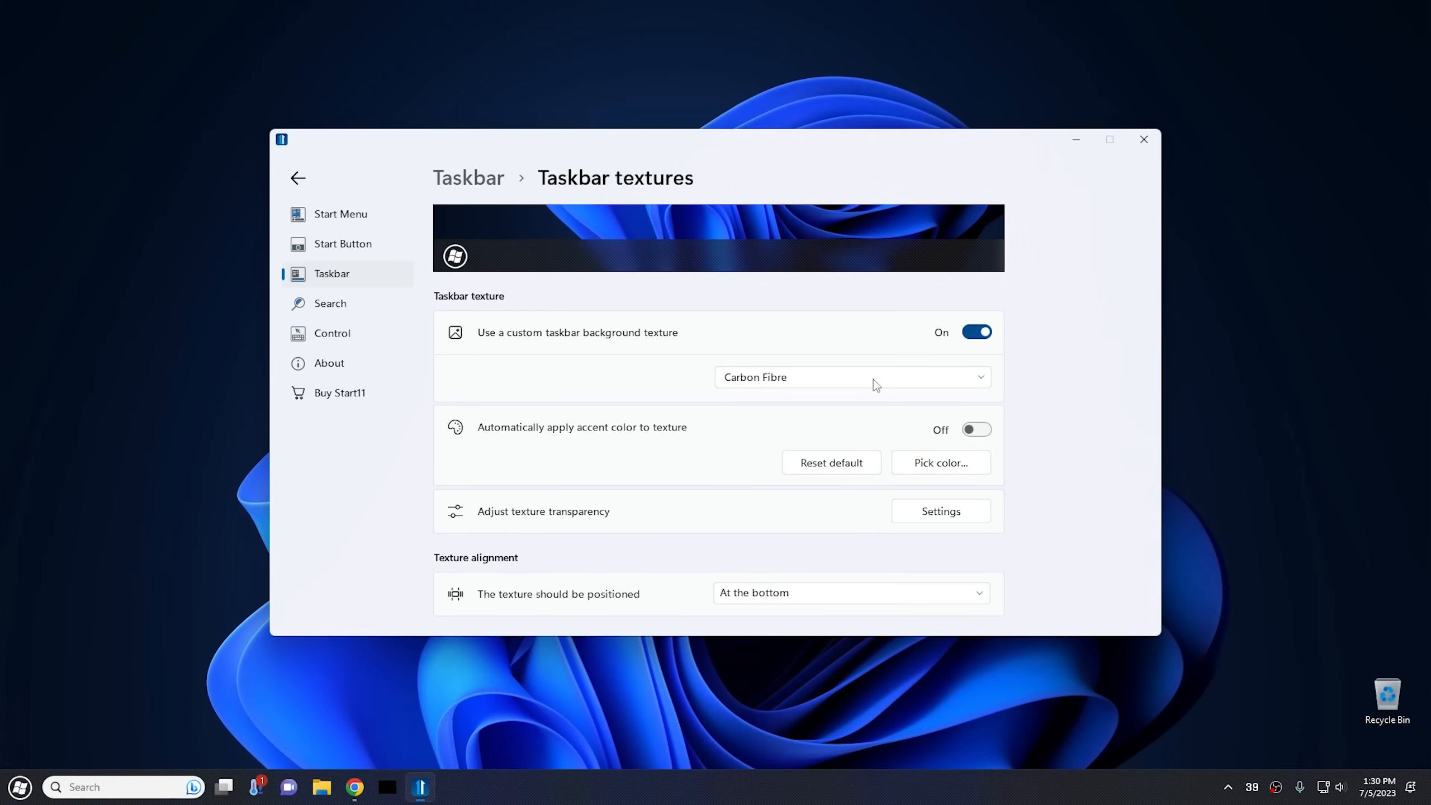
pyautogui.click(836, 379)
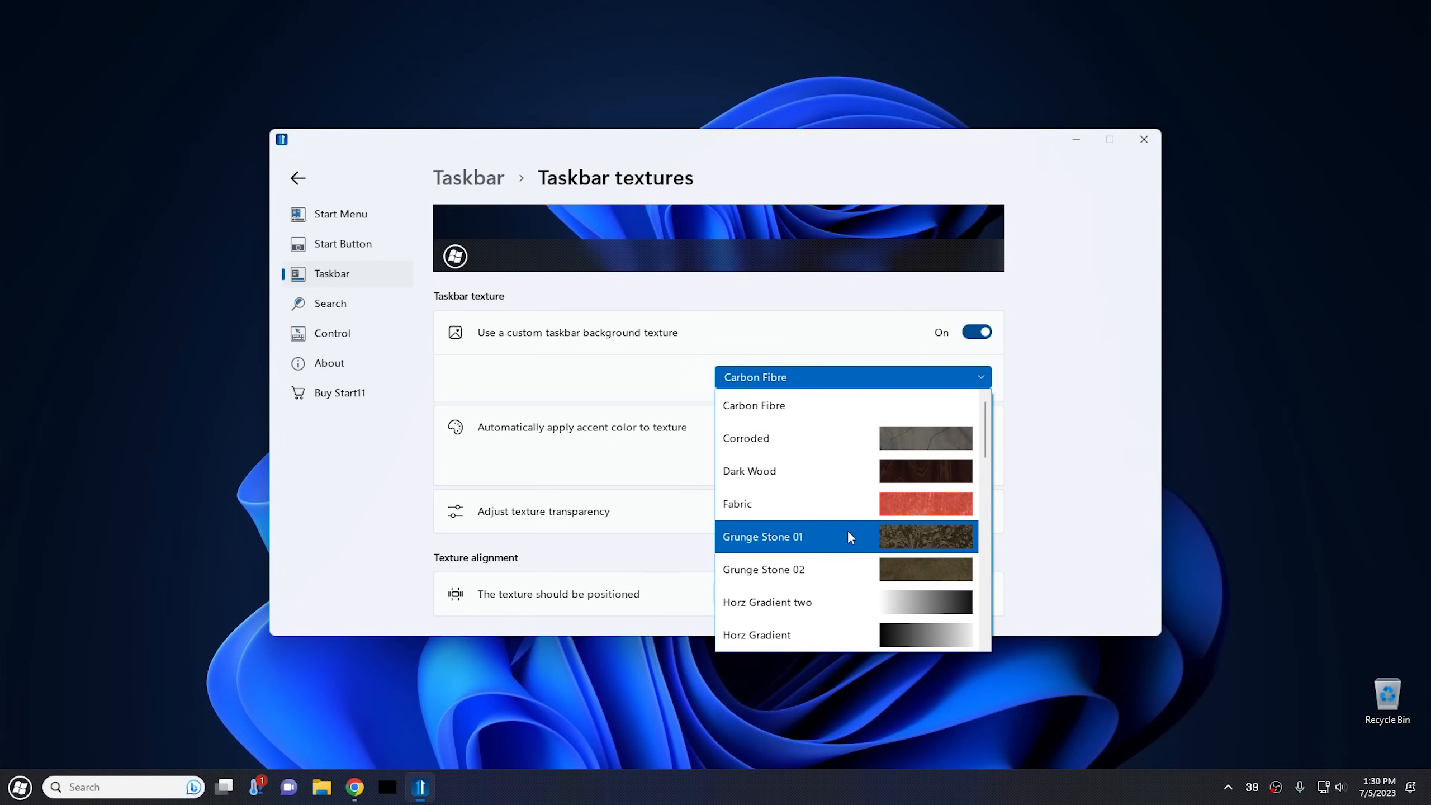
pyautogui.click(849, 536)
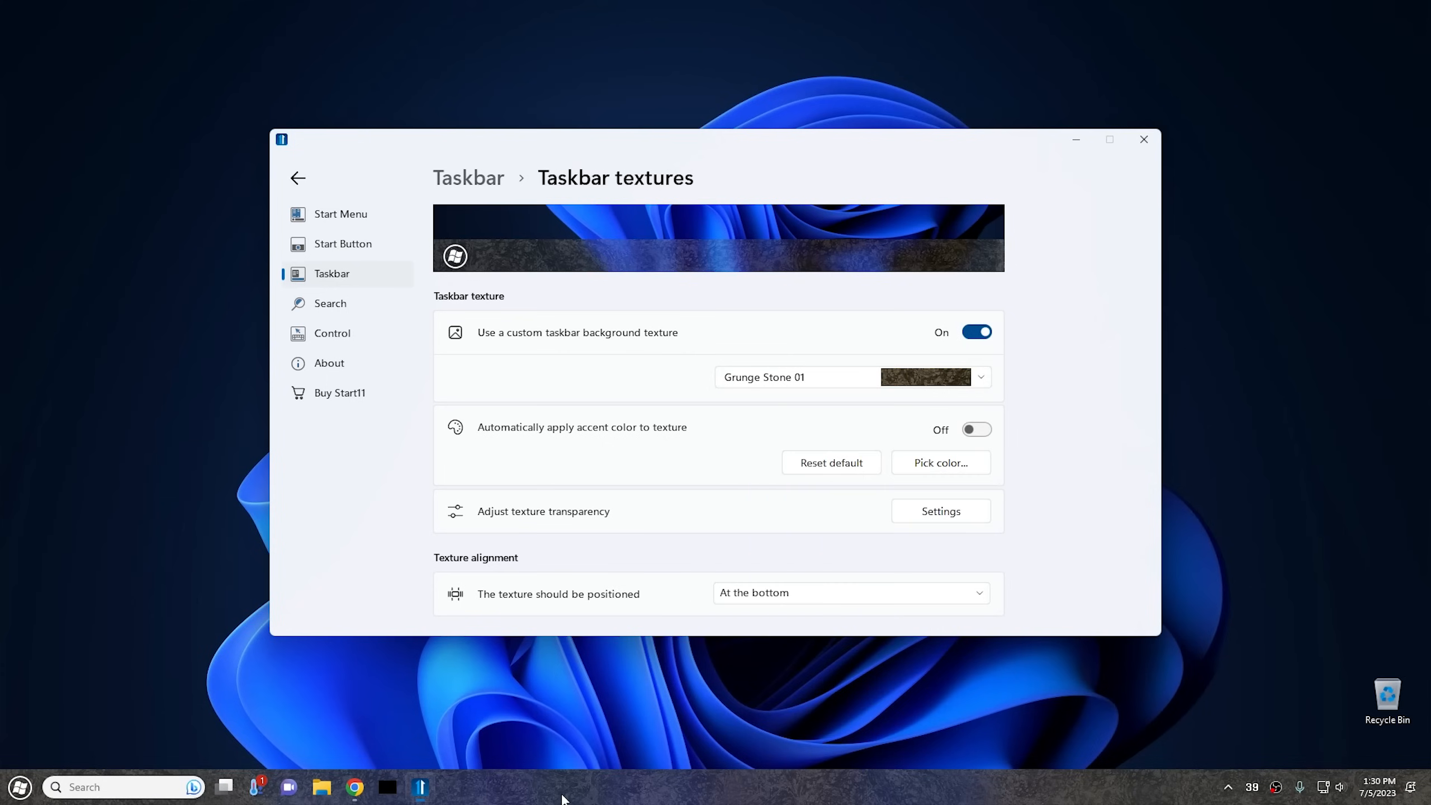
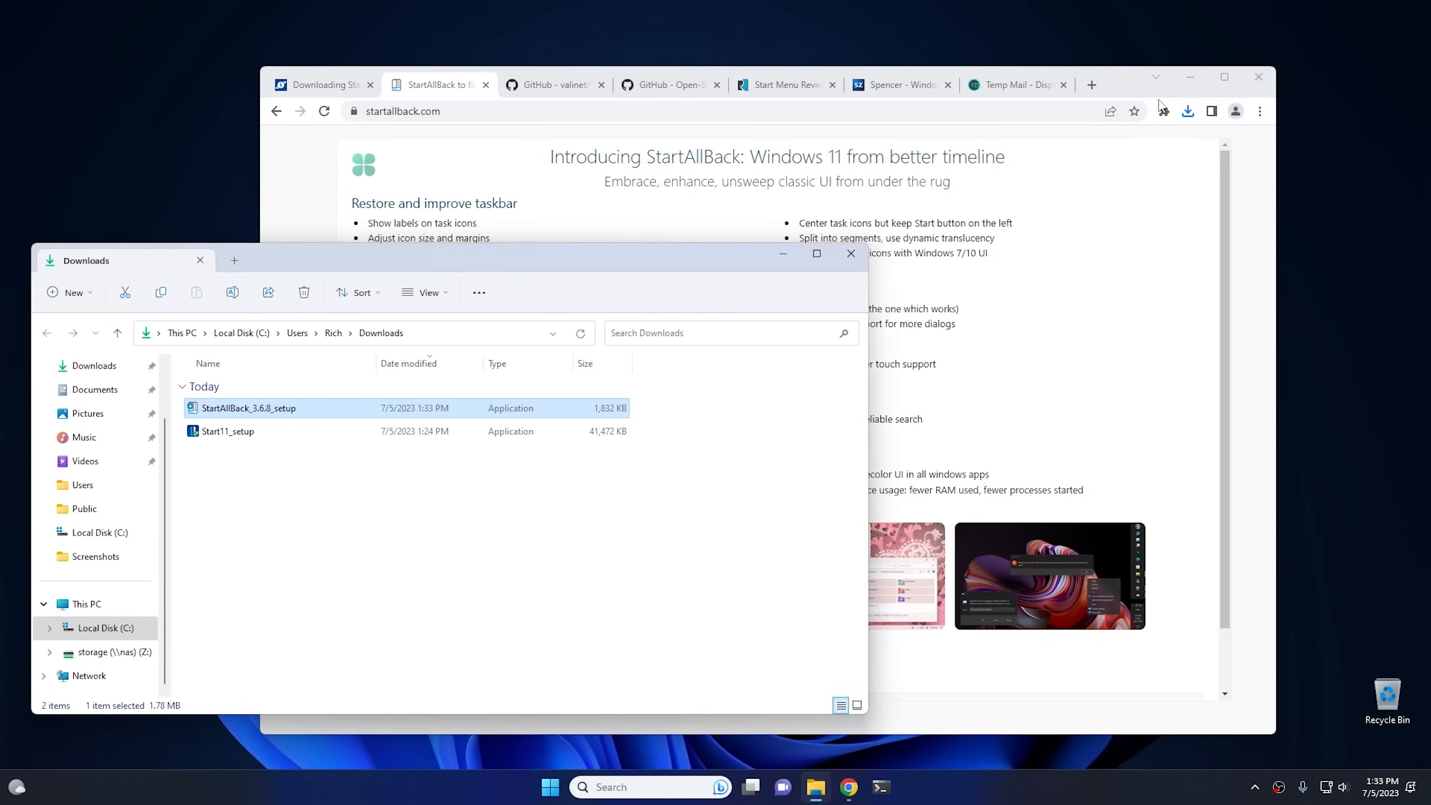
# Step: Run StartAllBack_3.6.8_setup from the Downloads folder, install it for everyone with administrator approval and minimize the browser
pyautogui.click(1190, 77)
pyautogui.doubleClick(246, 409)
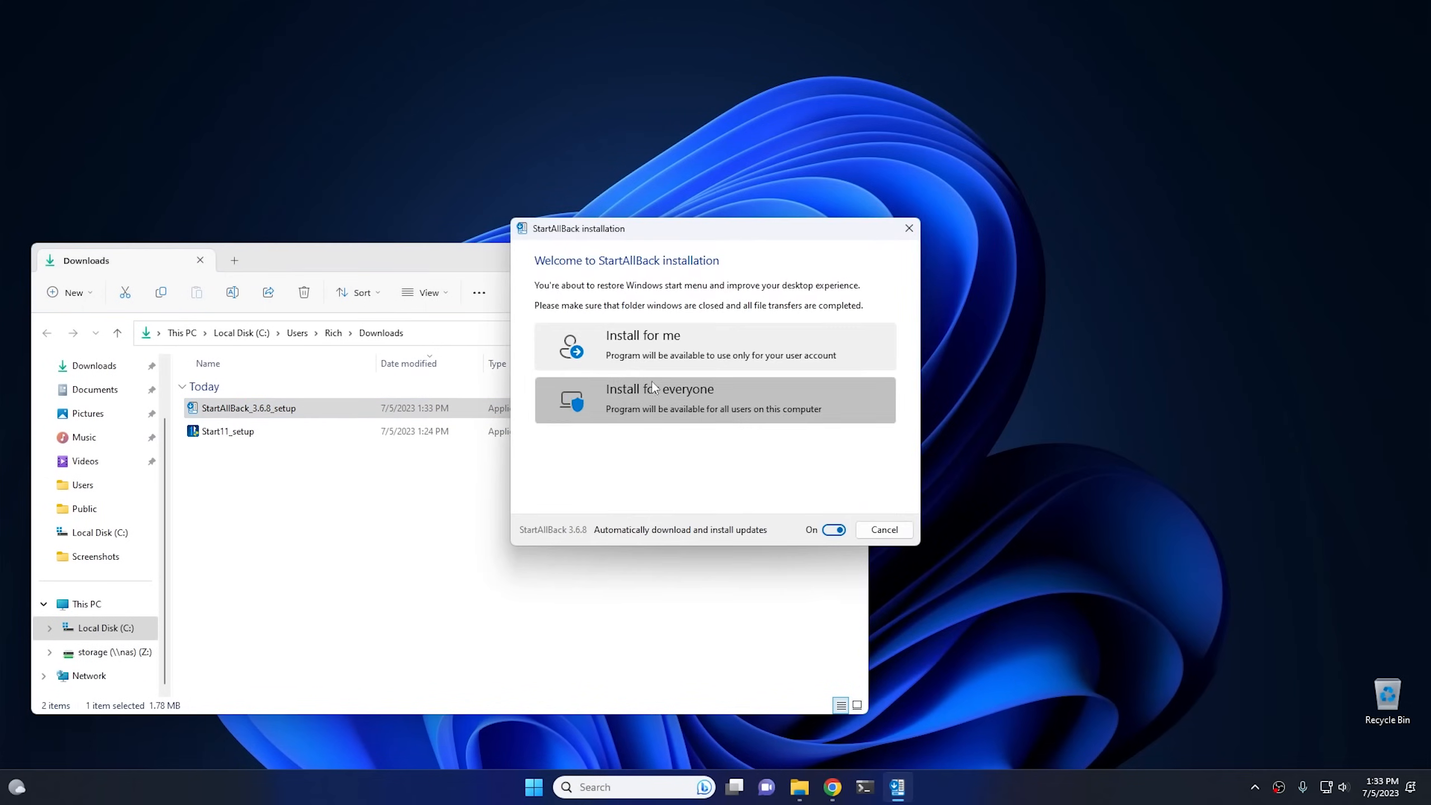
pyautogui.click(682, 356)
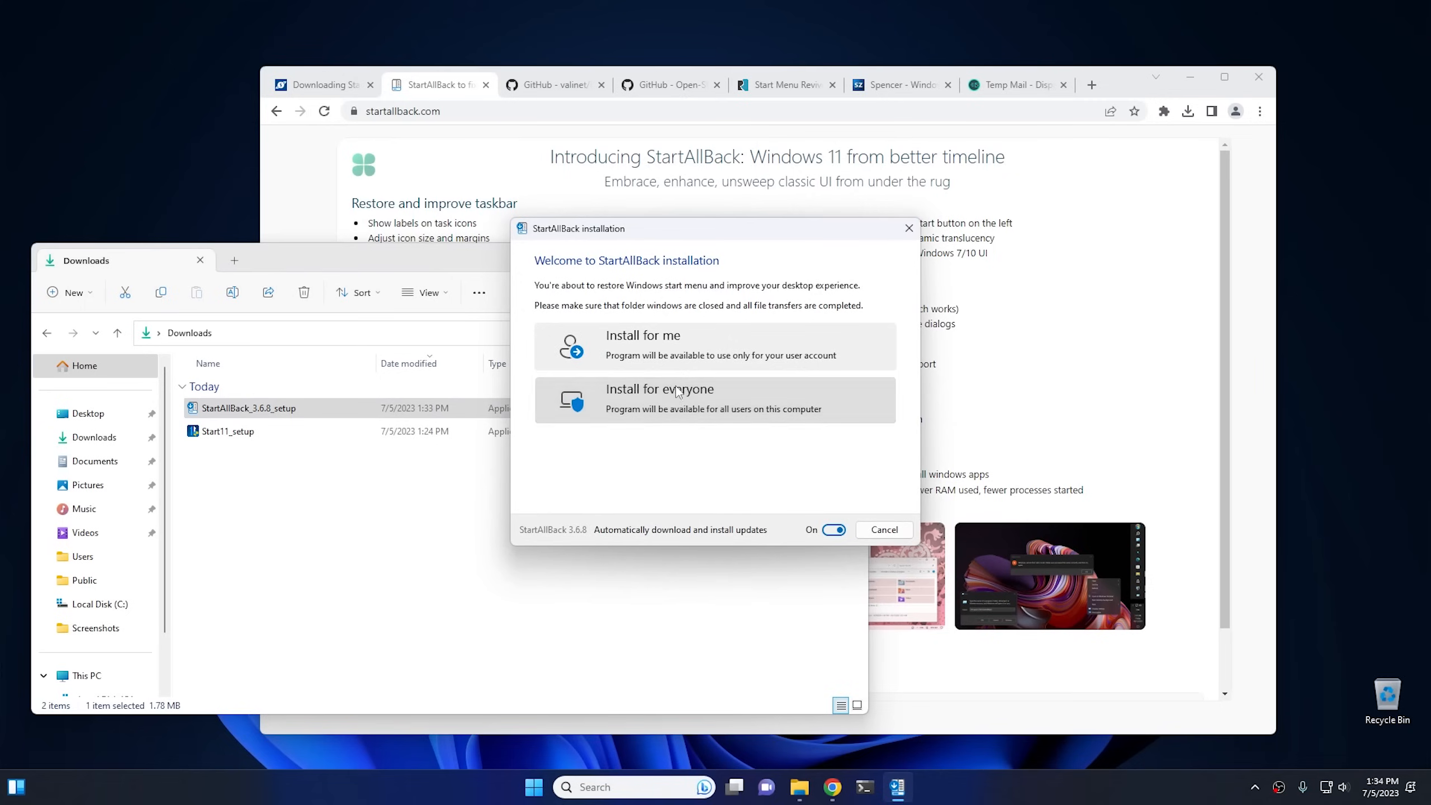
pyautogui.click(677, 392)
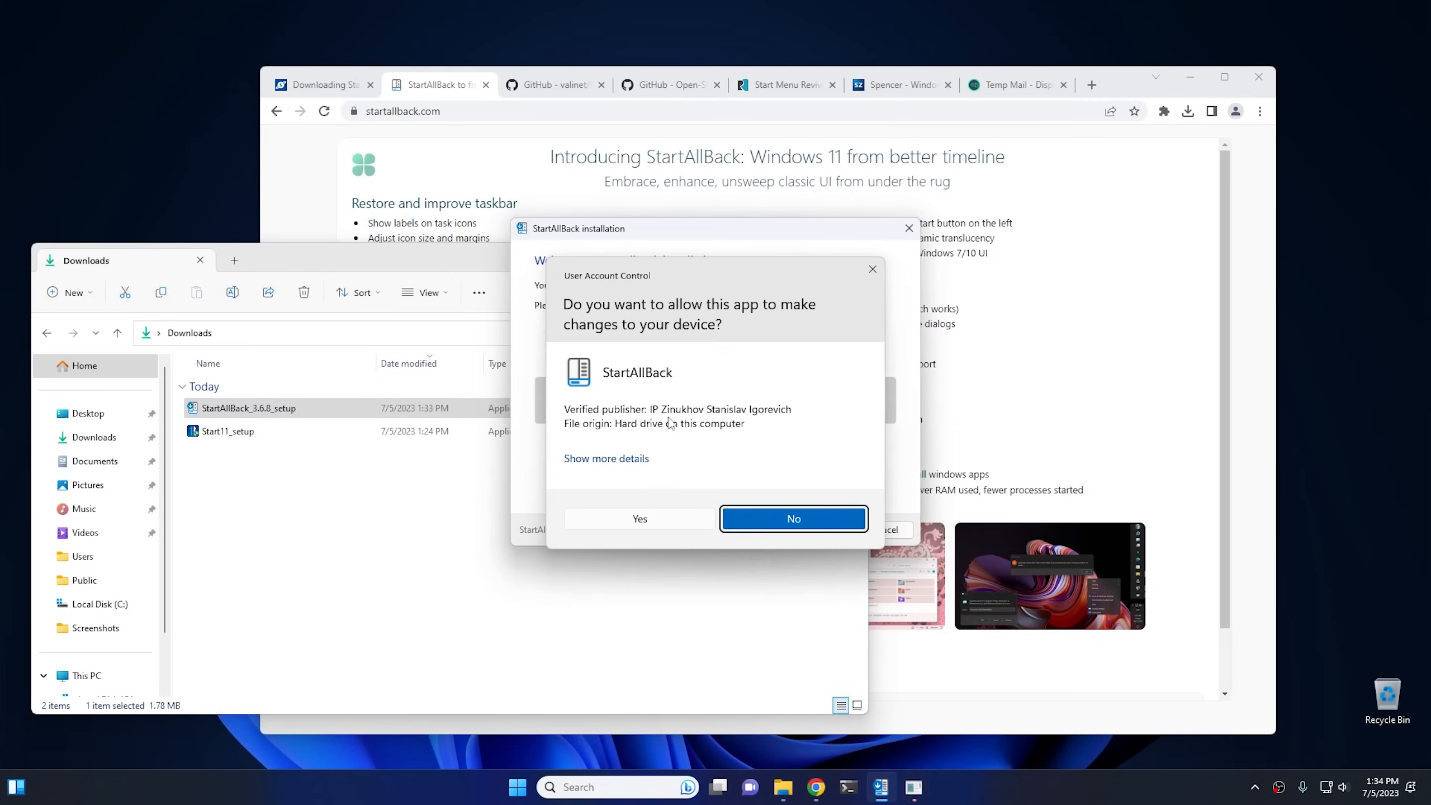
pyautogui.click(642, 519)
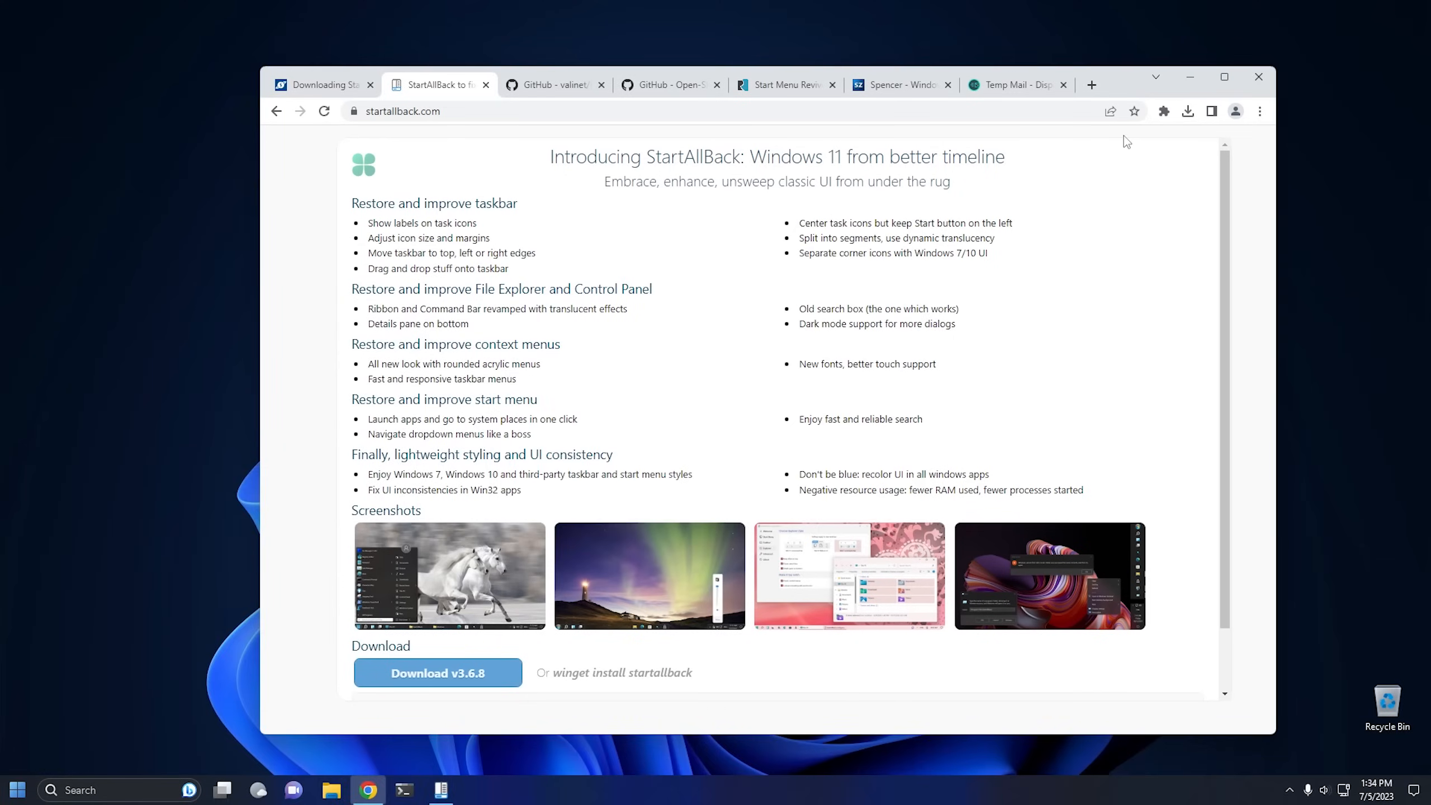
pyautogui.click(1194, 80)
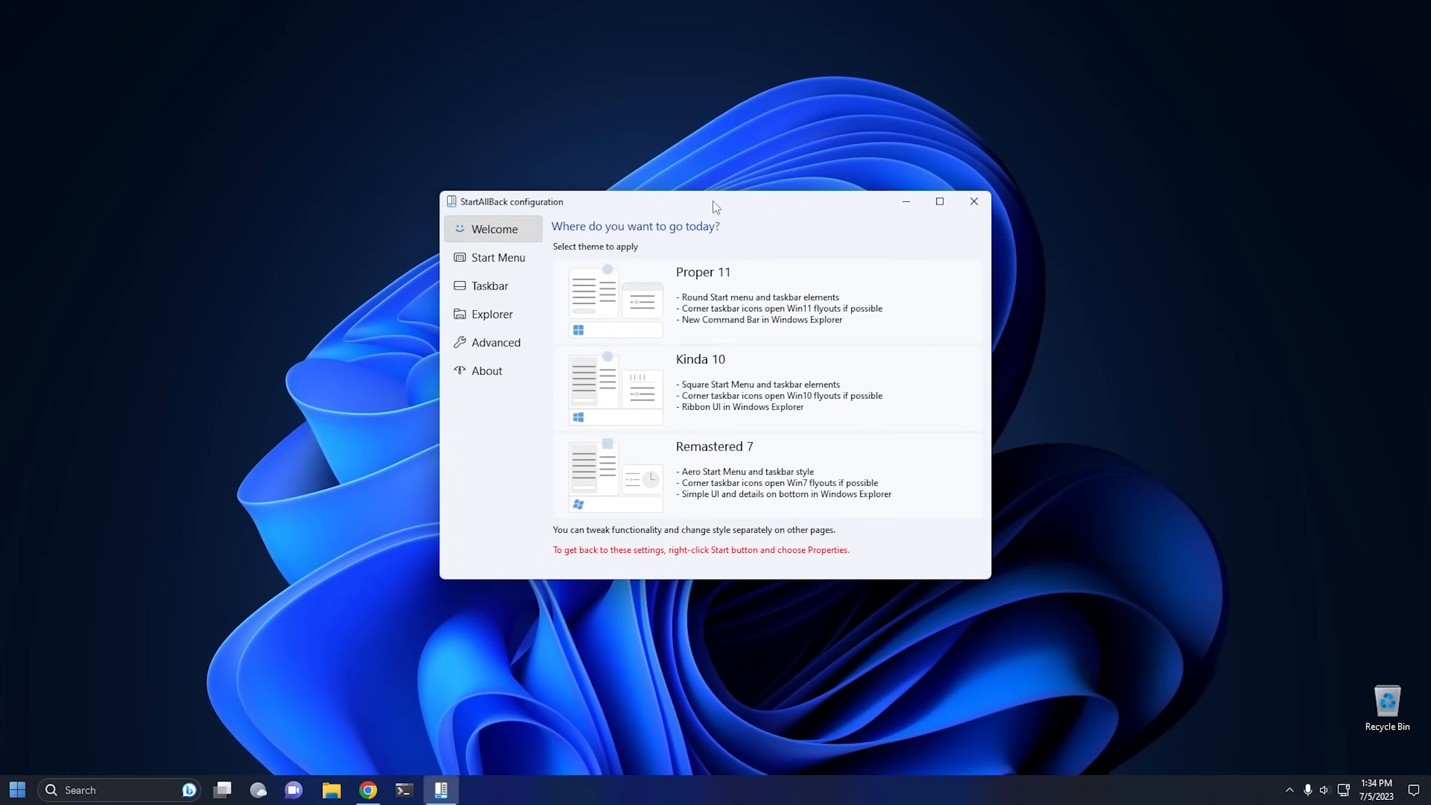
# Step: Reposition the StartAllBack configuration window, apply the Remastered 7 theme and check its Start menu
pyautogui.moveTo(713, 201); pyautogui.dragTo(742, 196)
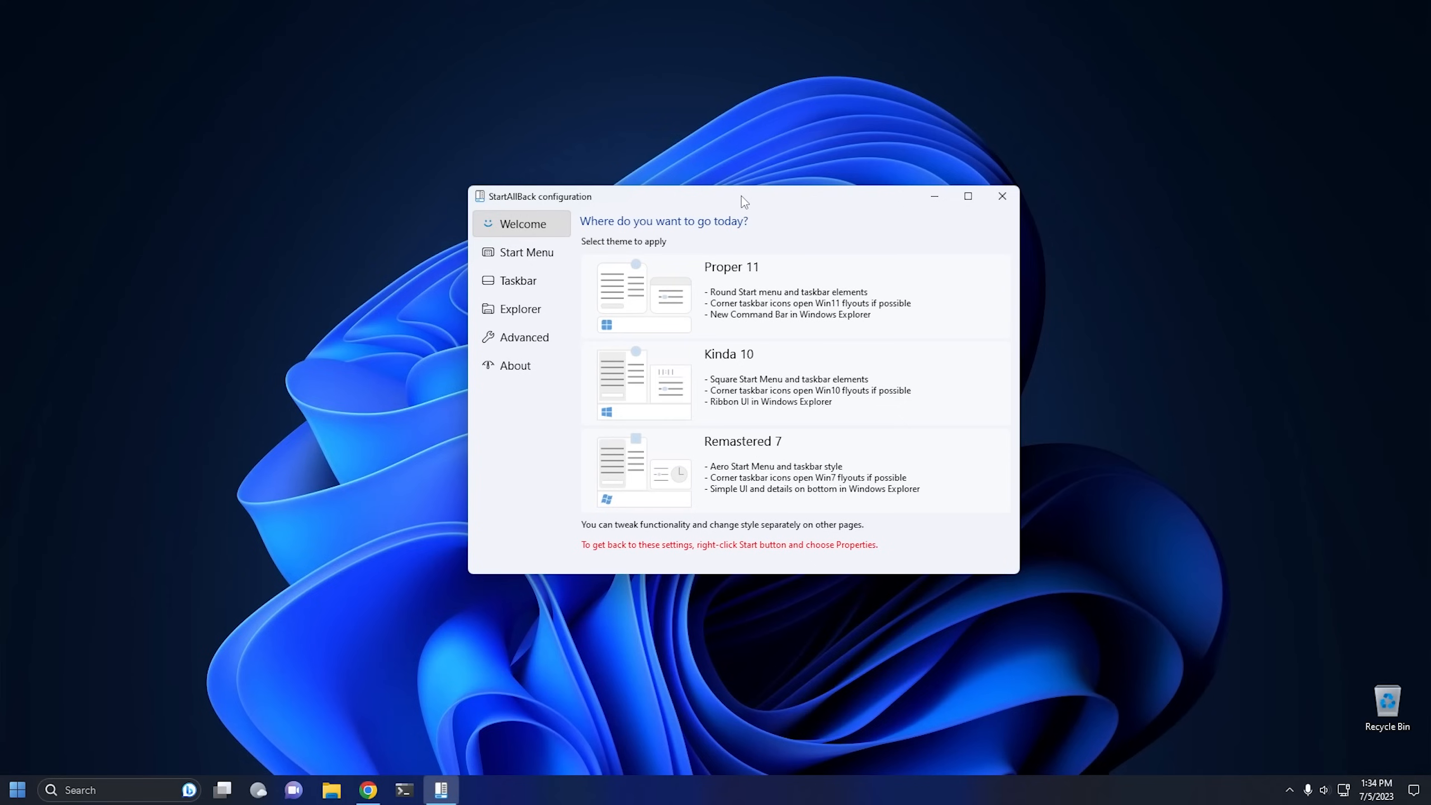
pyautogui.moveTo(741, 196); pyautogui.dragTo(724, 204)
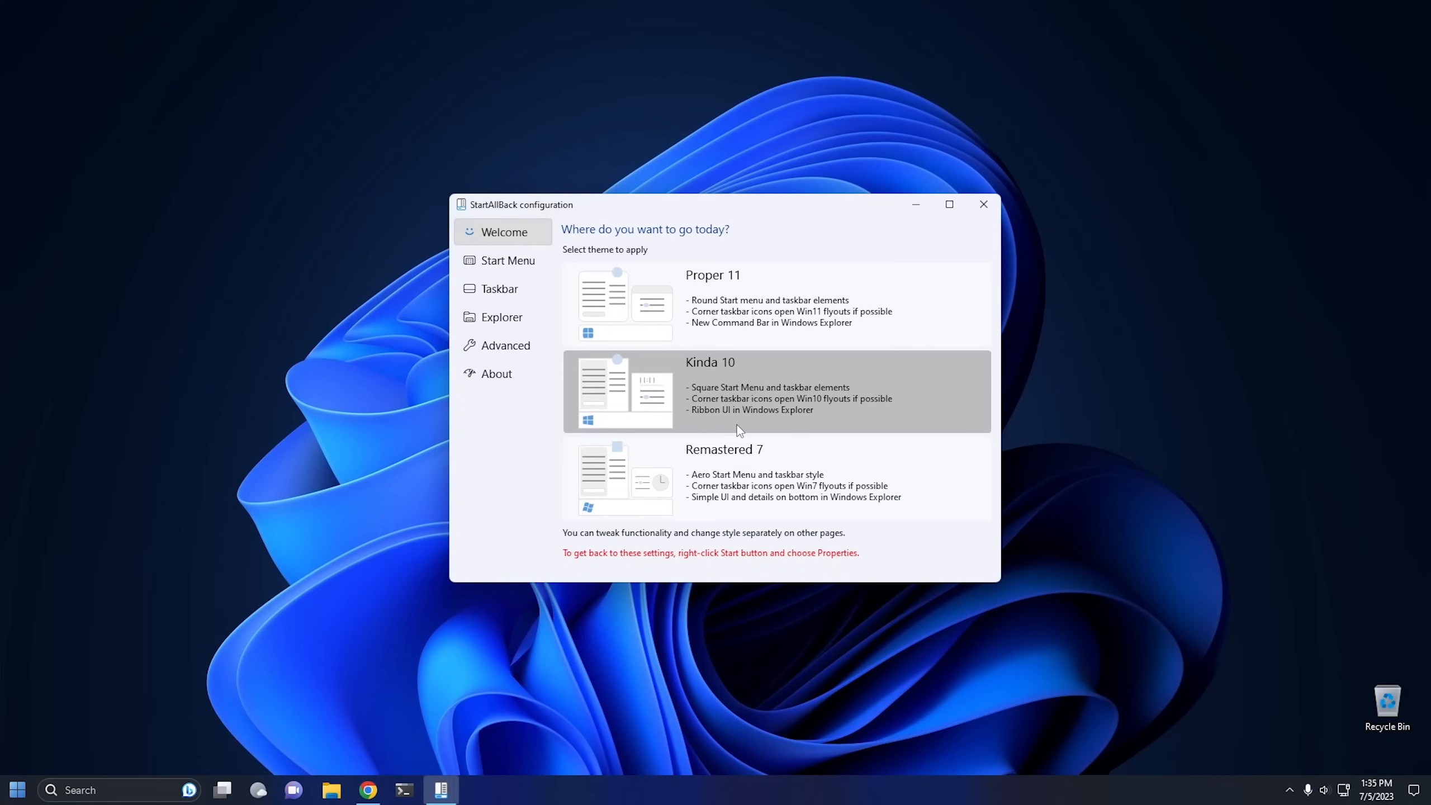
pyautogui.click(742, 486)
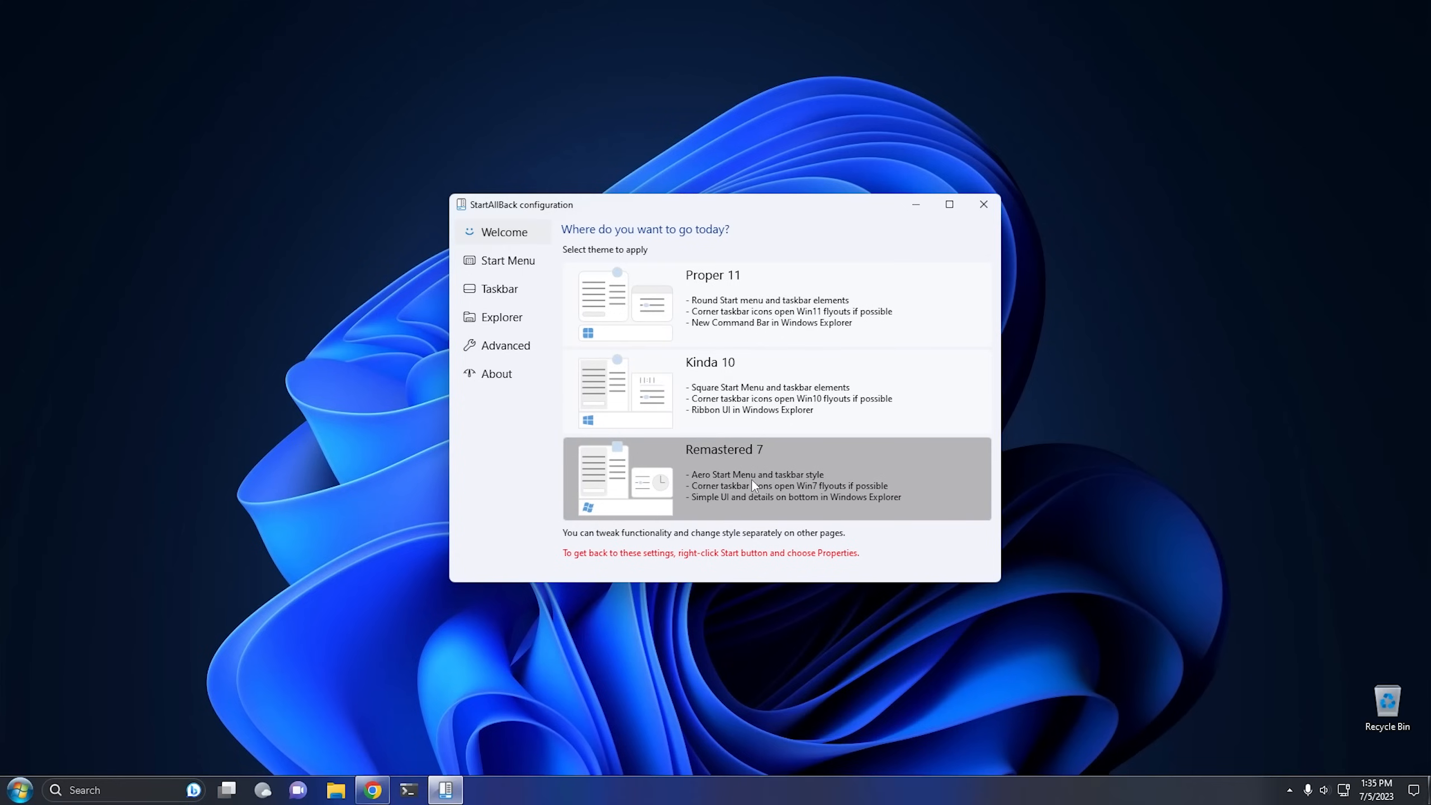
pyautogui.click(13, 798)
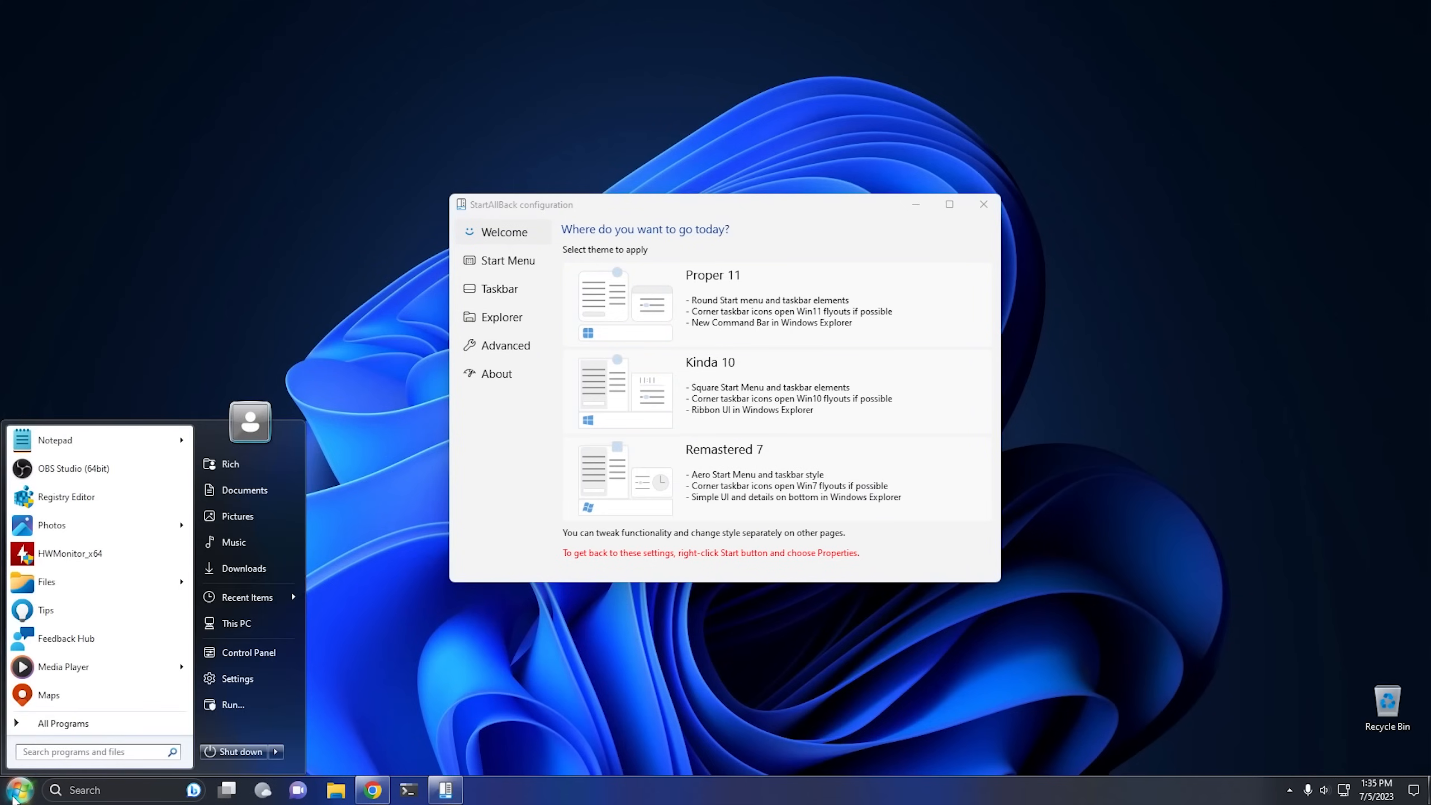
pyautogui.click(14, 798)
# Step: Apply the Kinda 10 theme and check its Start menu, and do the same with the Proper 11 theme
pyautogui.click(764, 407)
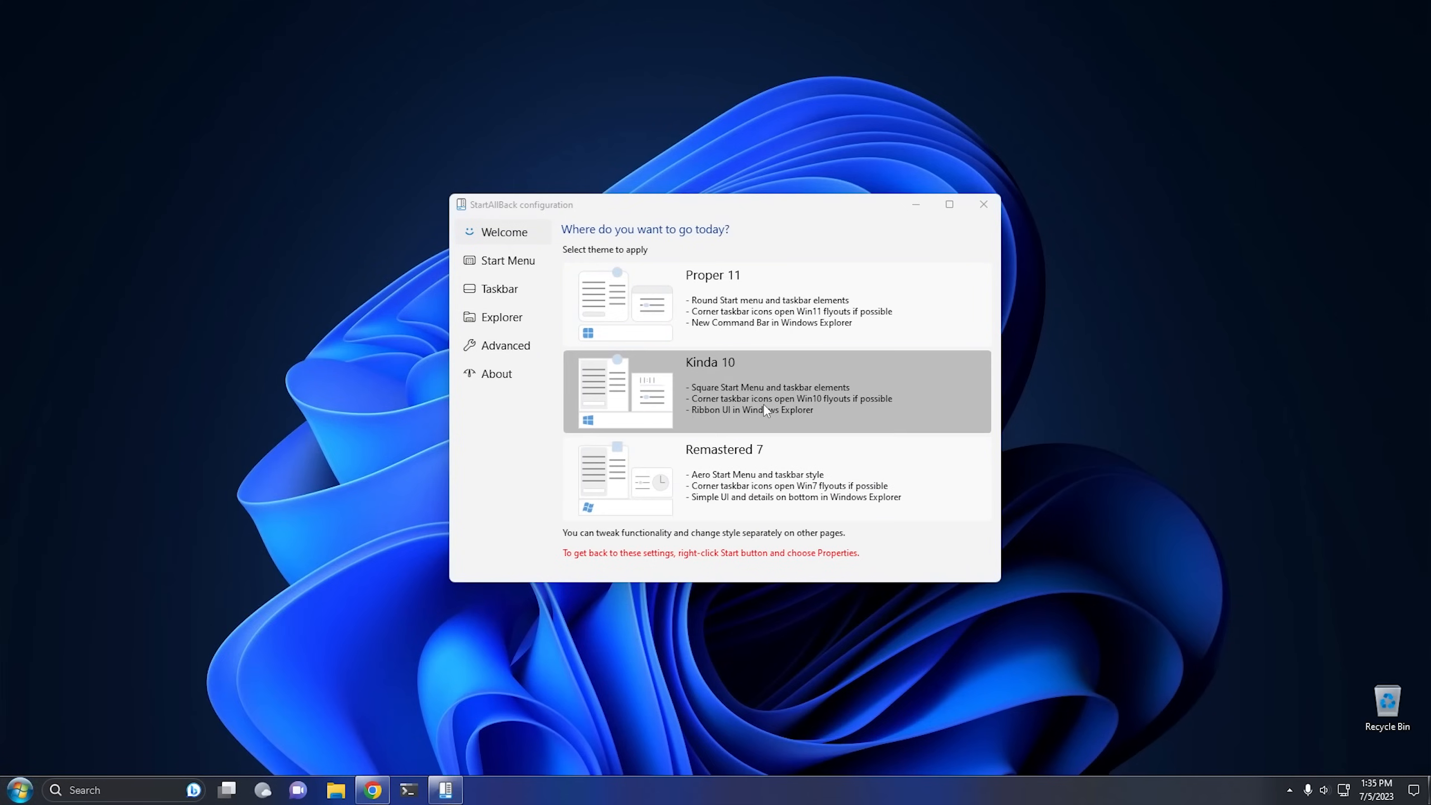
pyautogui.click(19, 789)
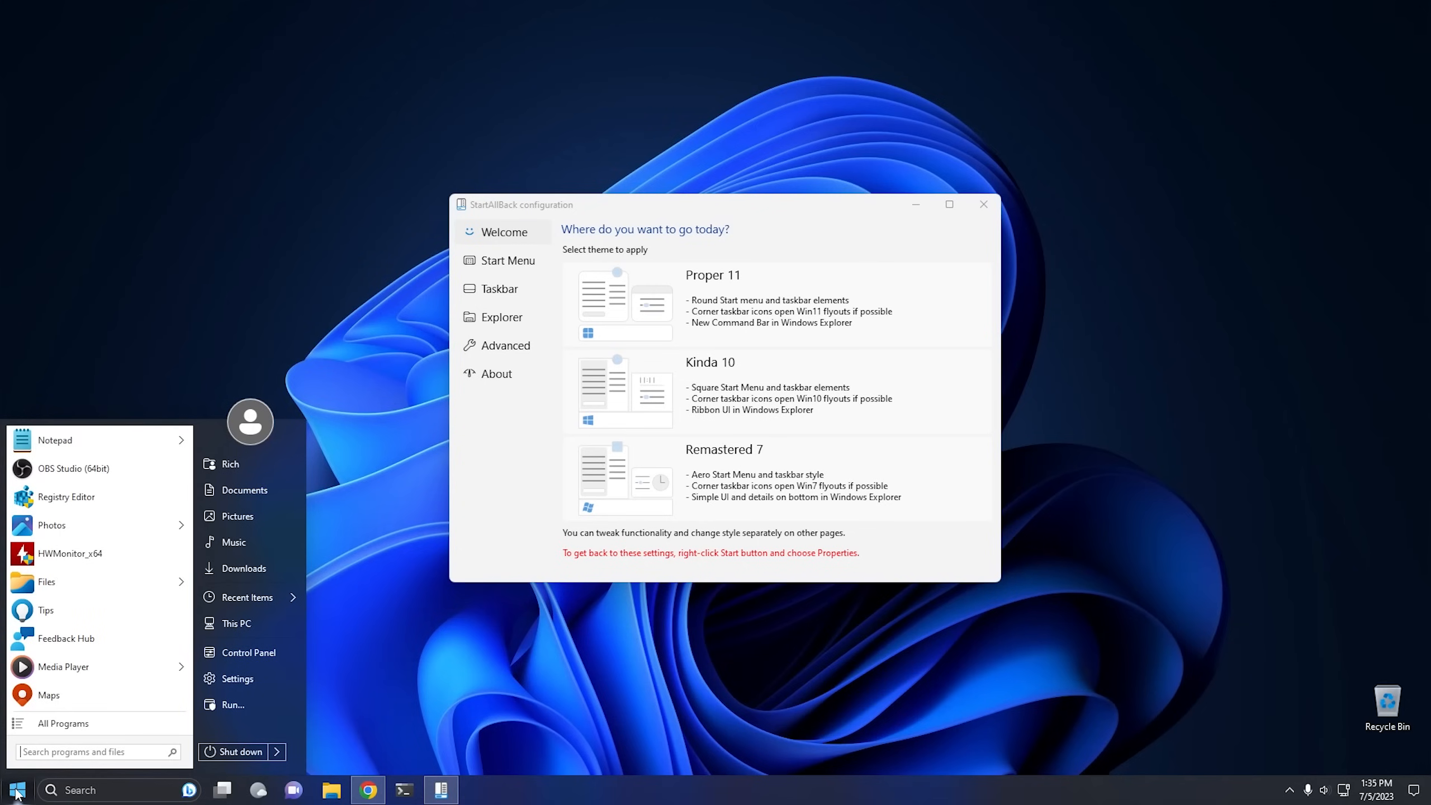
pyautogui.click(17, 792)
pyautogui.click(778, 291)
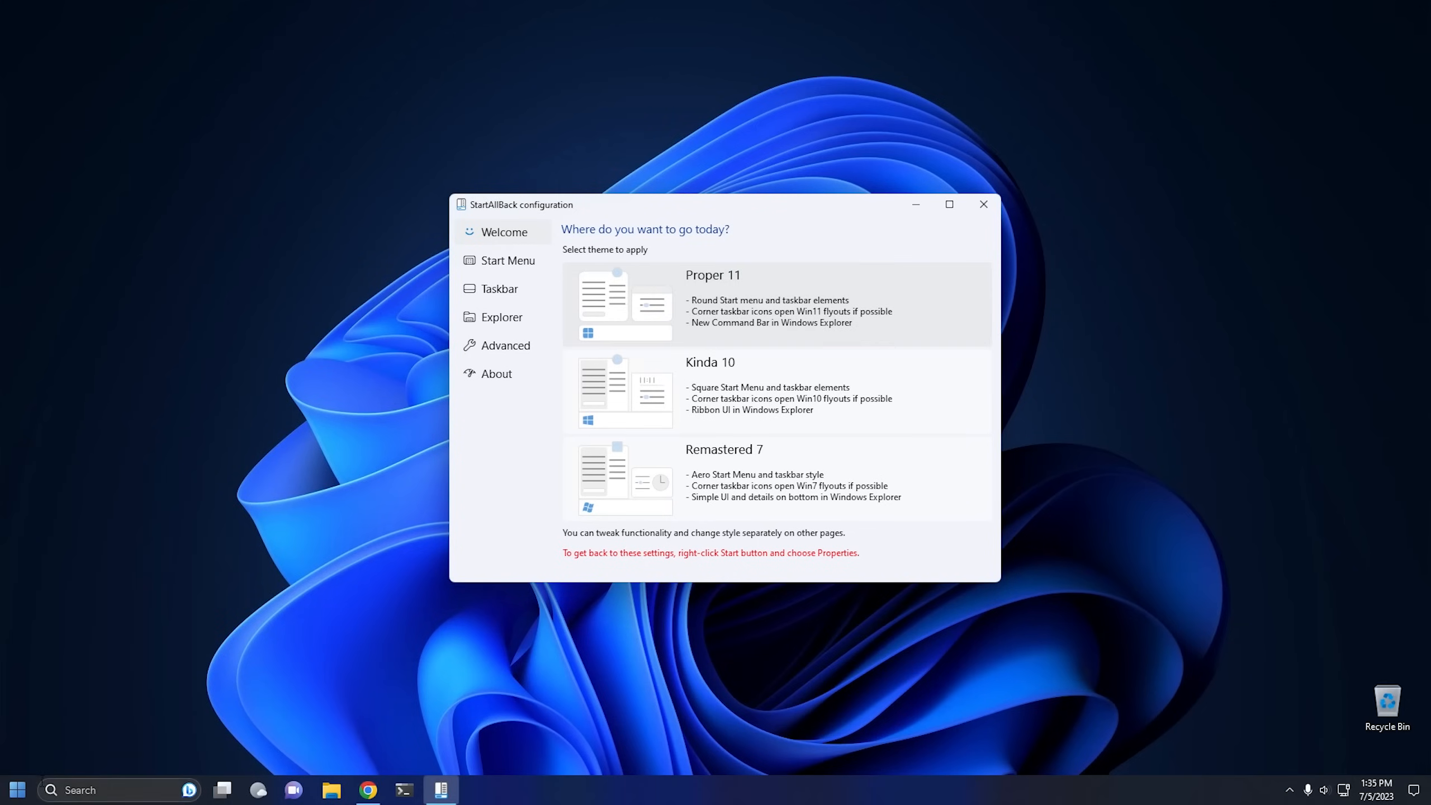
pyautogui.click(5, 795)
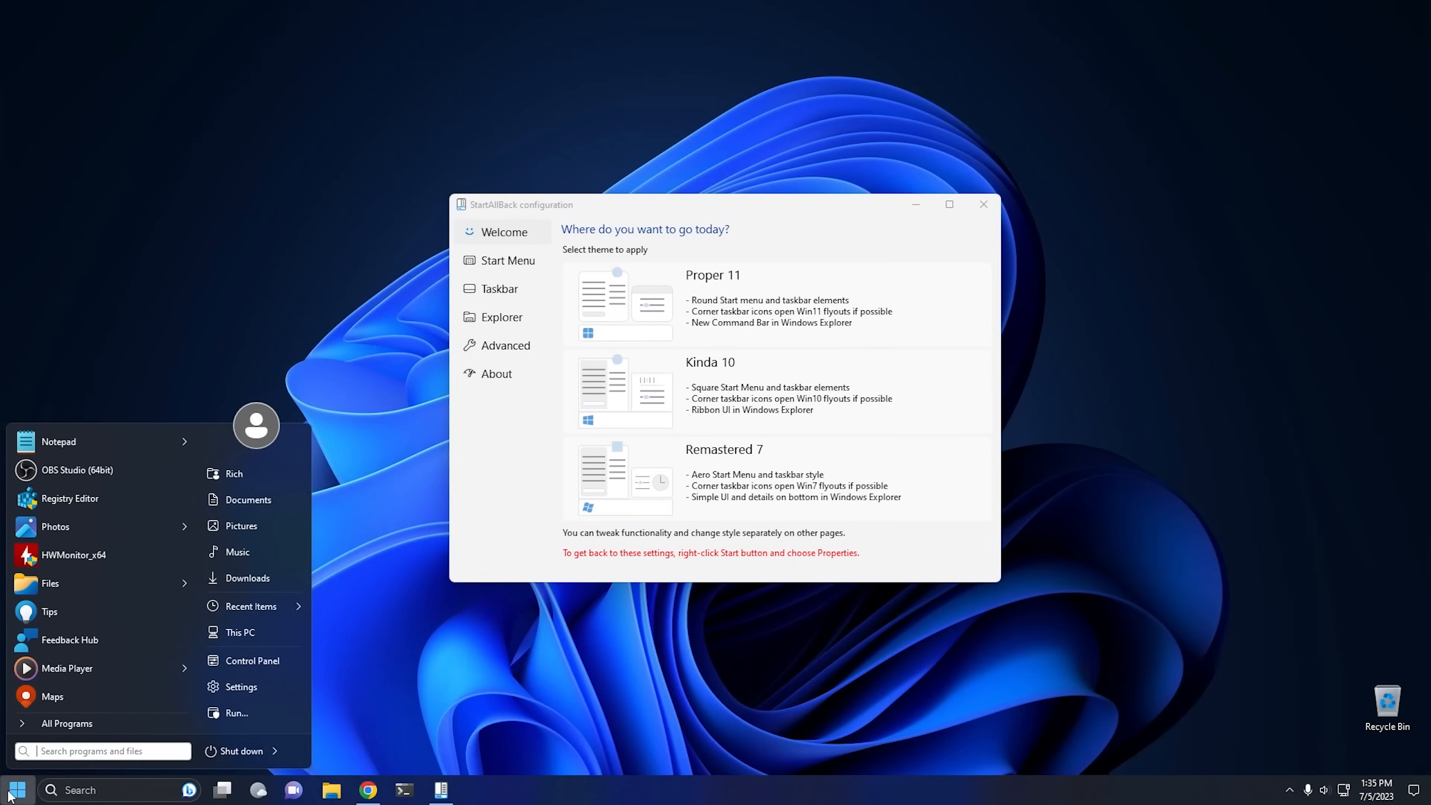
pyautogui.click(760, 215)
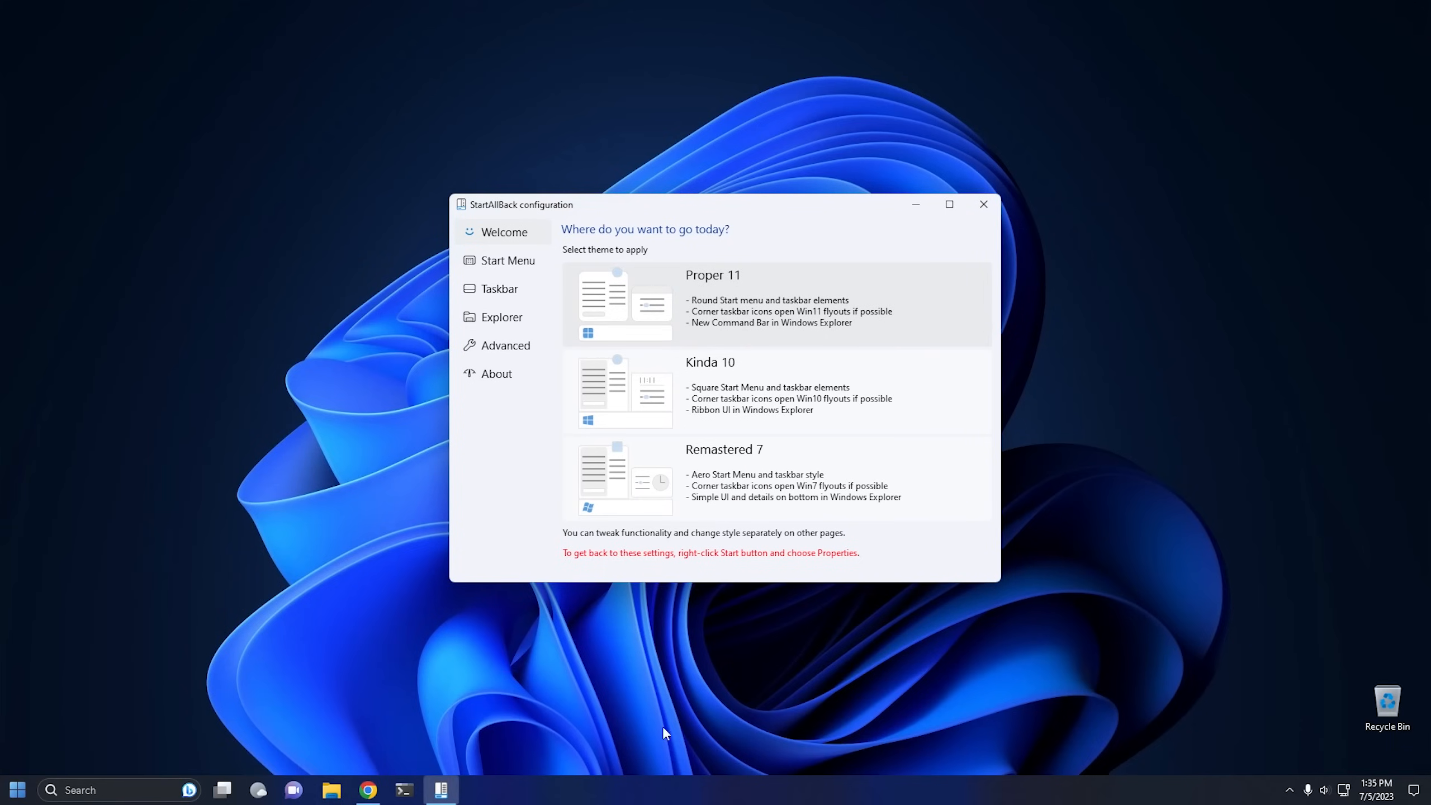
# Step: Compare the taskbar looks of the Remastered 7 and Kinda 10 themes and return to Proper 11
pyautogui.click(759, 473)
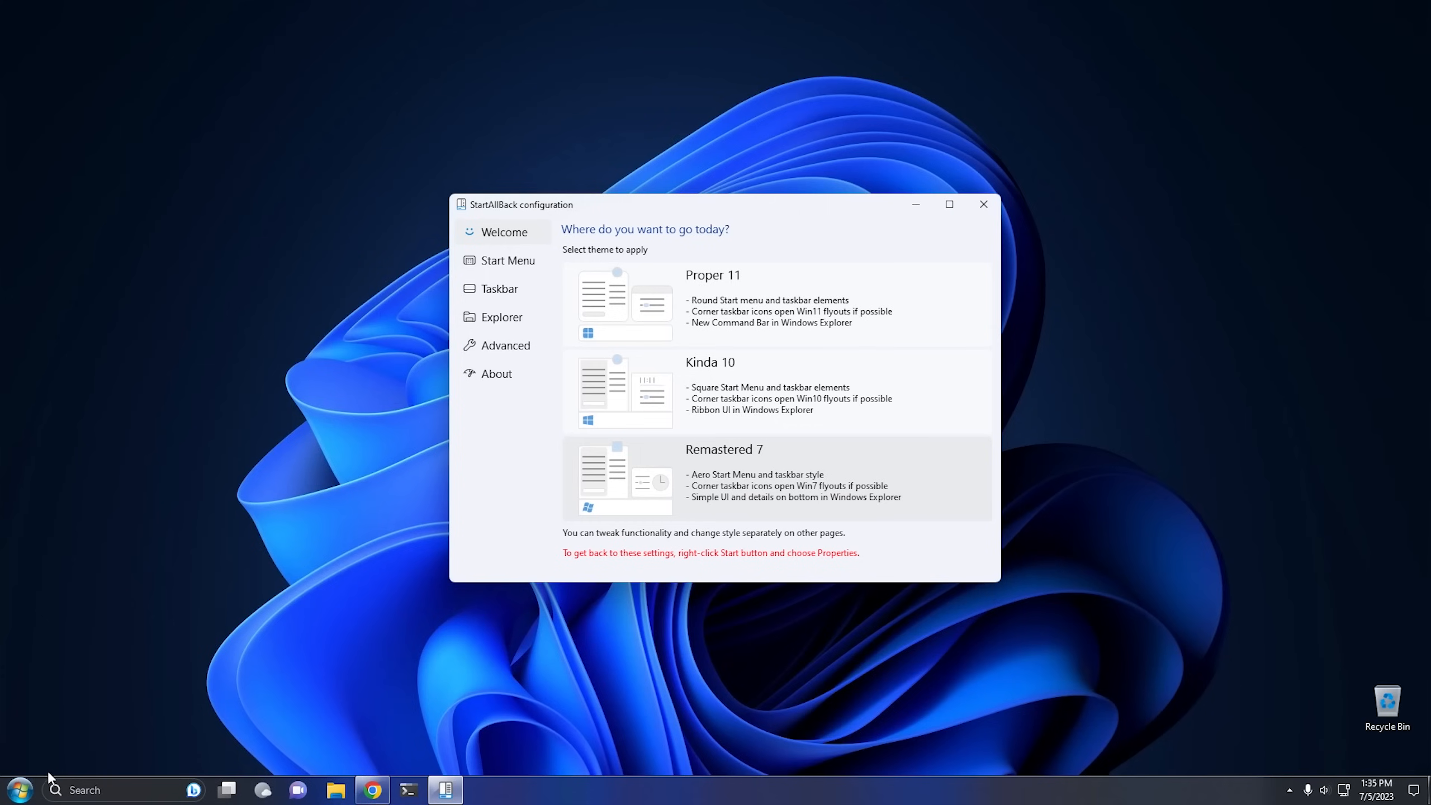
pyautogui.click(791, 358)
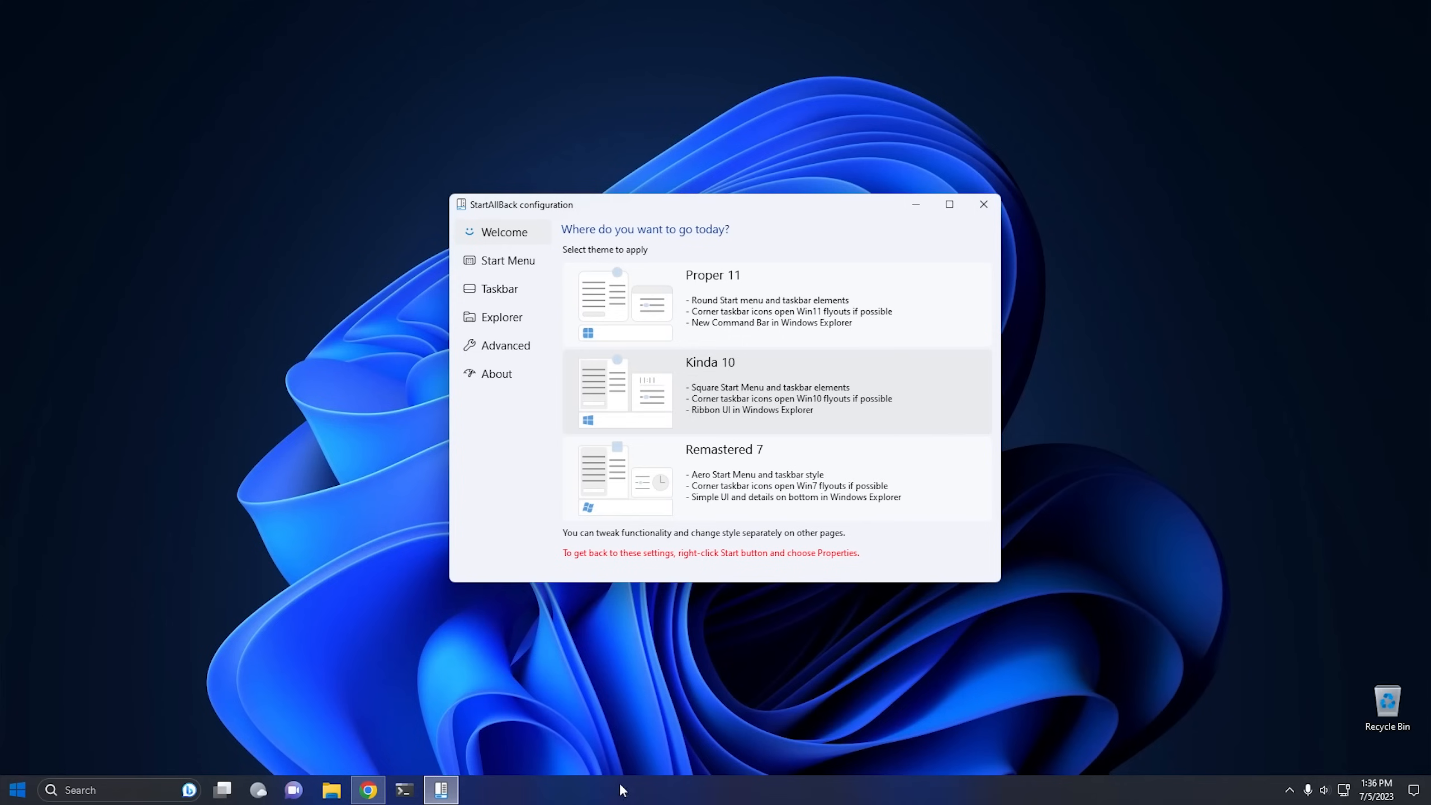
pyautogui.click(760, 314)
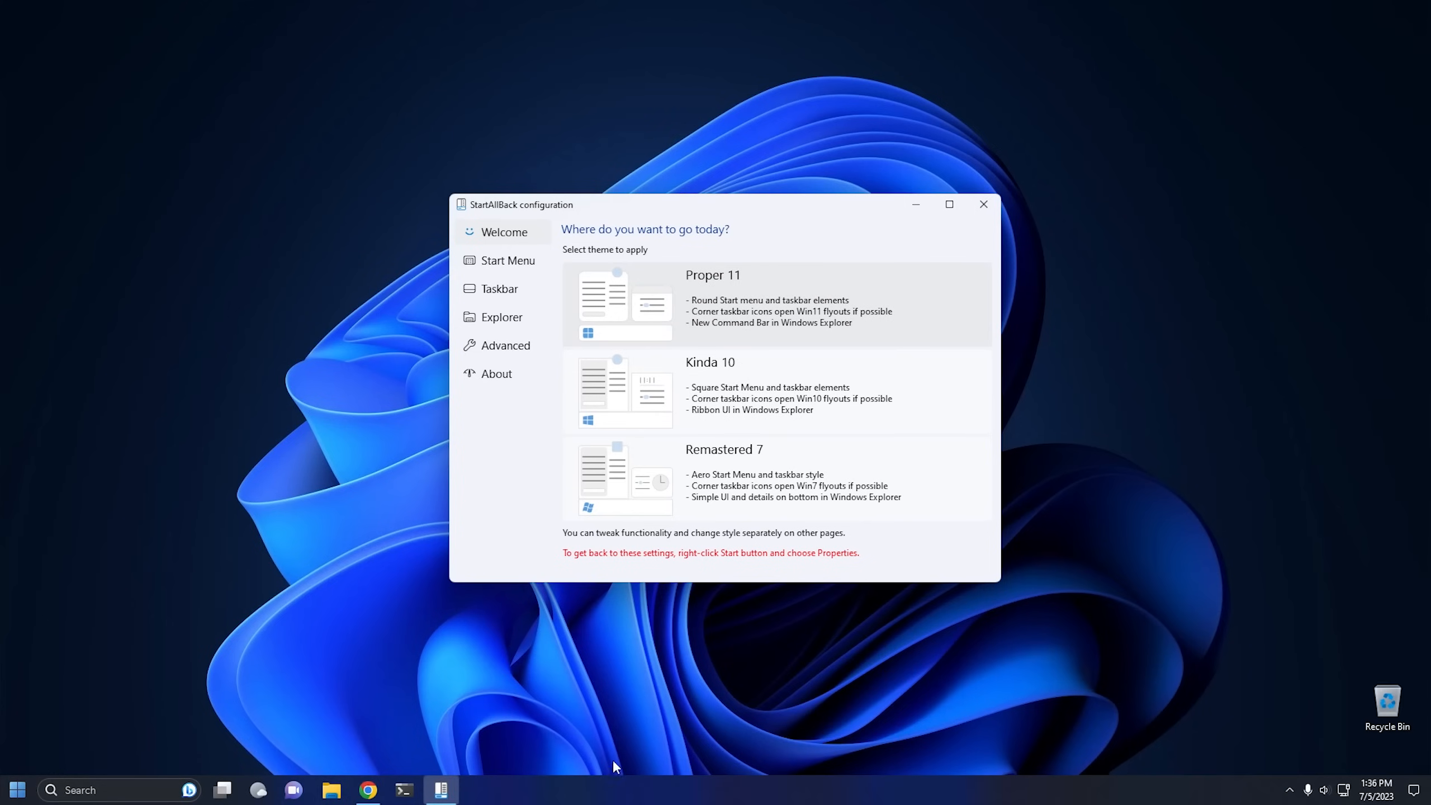
# Step: Check the Proper 11 Start menu, apply the Remastered 7 theme and open its Start menu for comparison
pyautogui.click(11, 797)
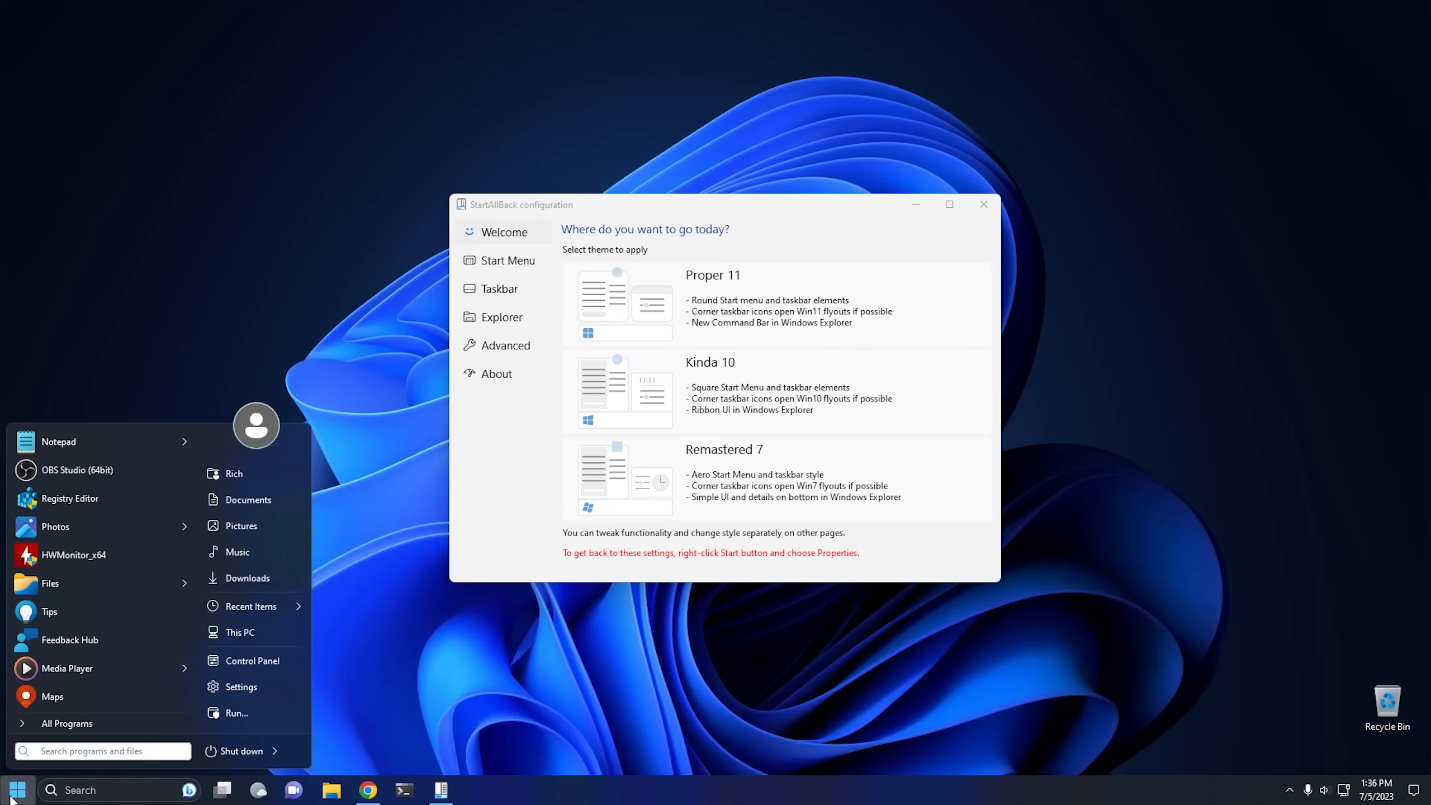
pyautogui.click(792, 477)
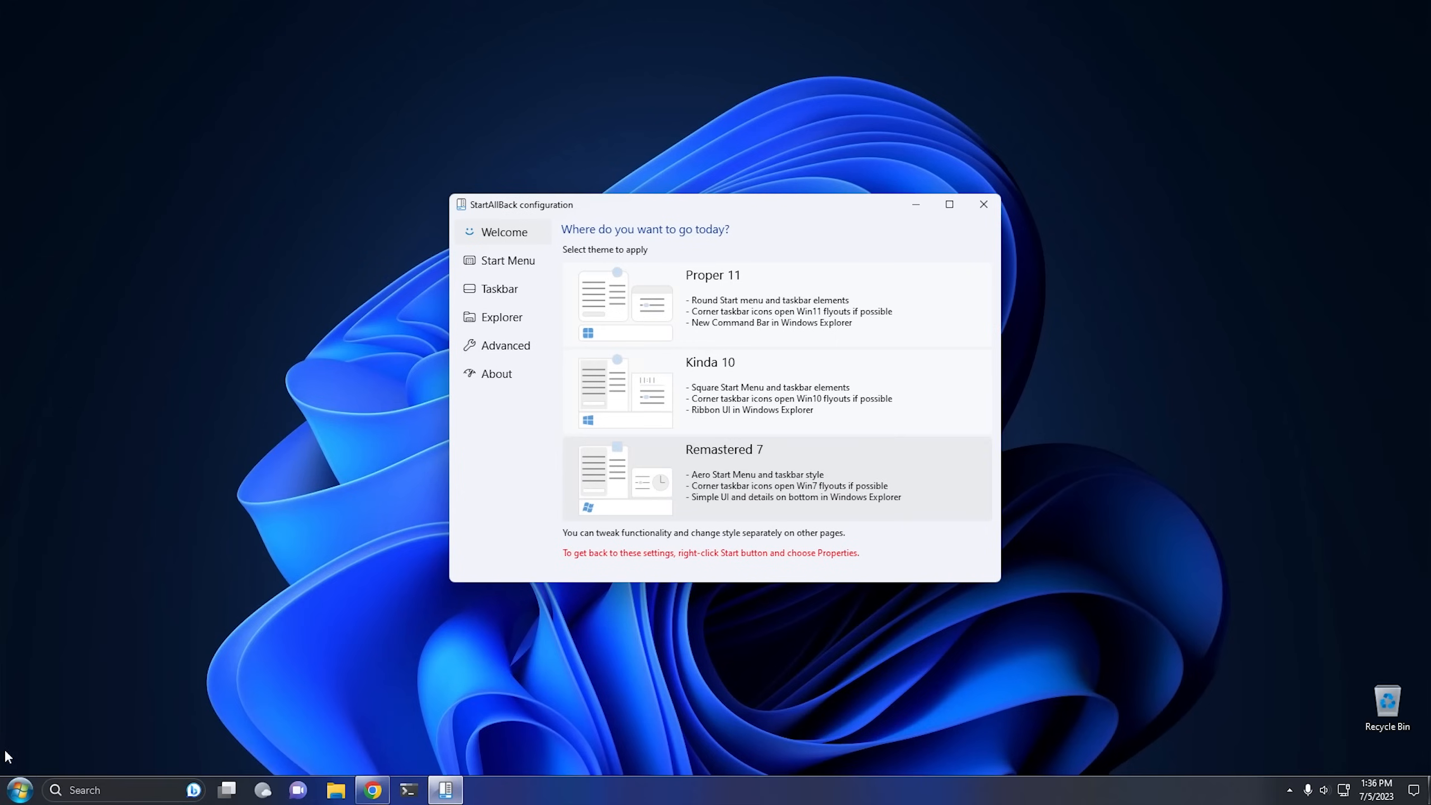
pyautogui.click(18, 791)
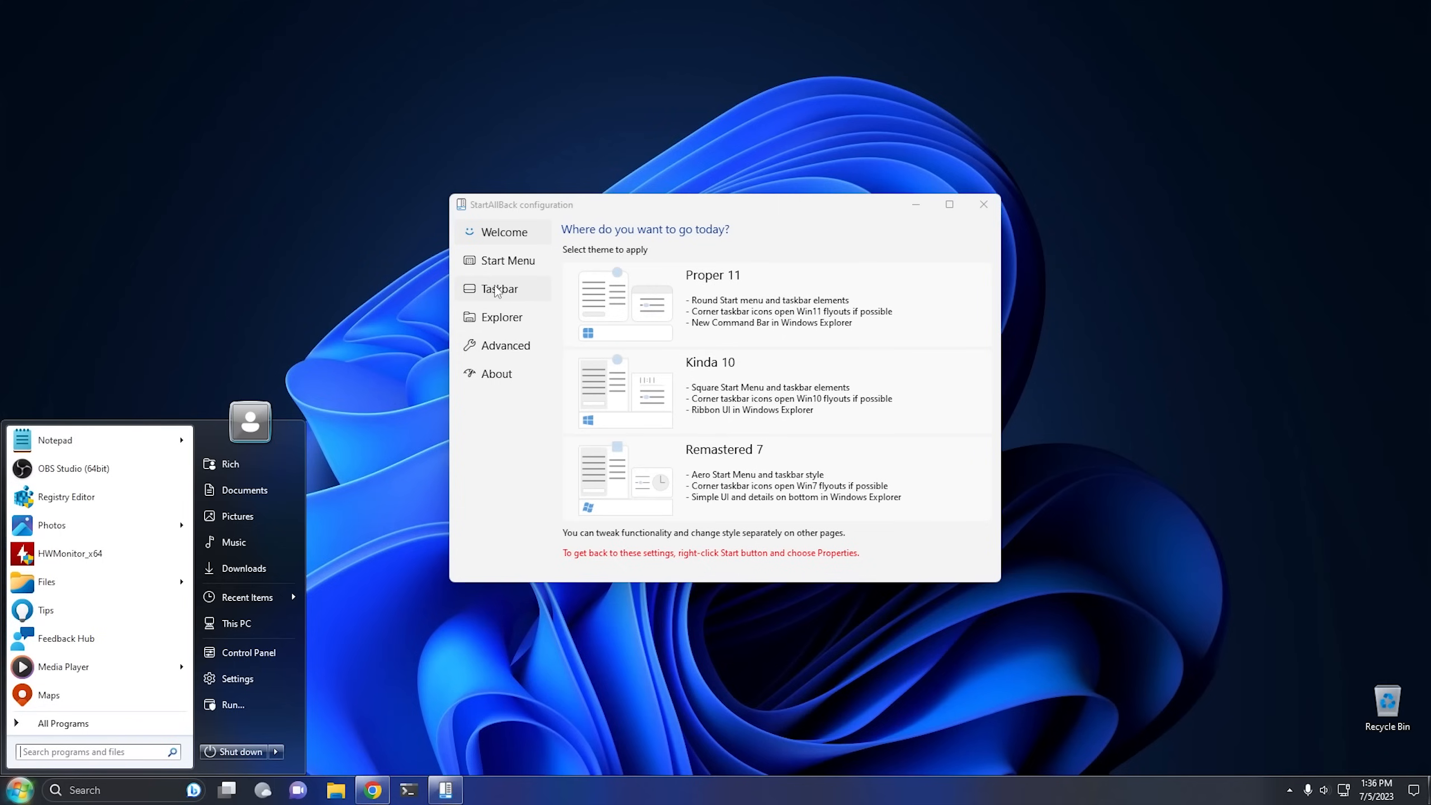
# Step: In the taskbar settings, try the Windows 11, clover, Windows 10 and both Windows 7 Start button icons, ending on the first Windows 7 orb
pyautogui.click(496, 291)
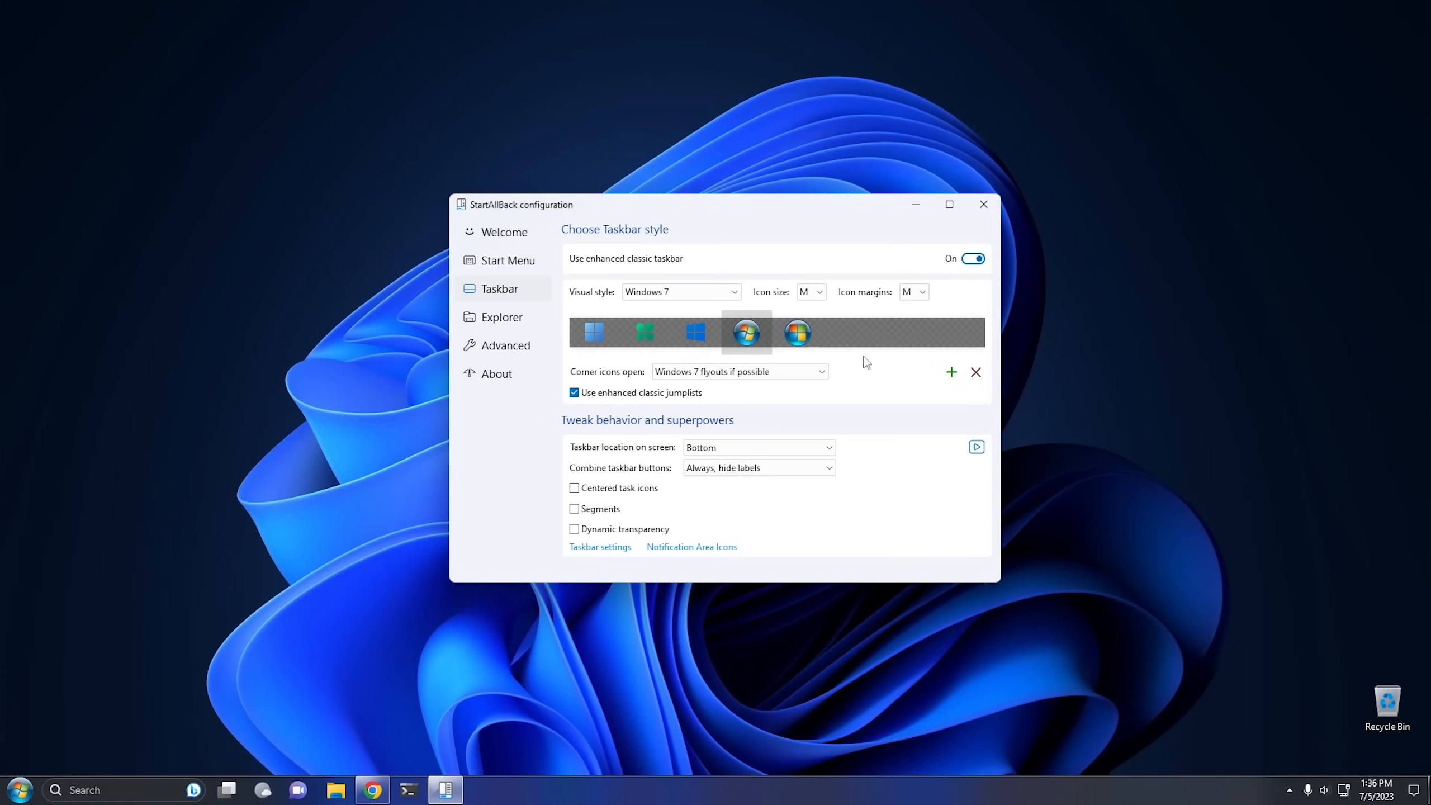
pyautogui.click(598, 340)
pyautogui.click(645, 338)
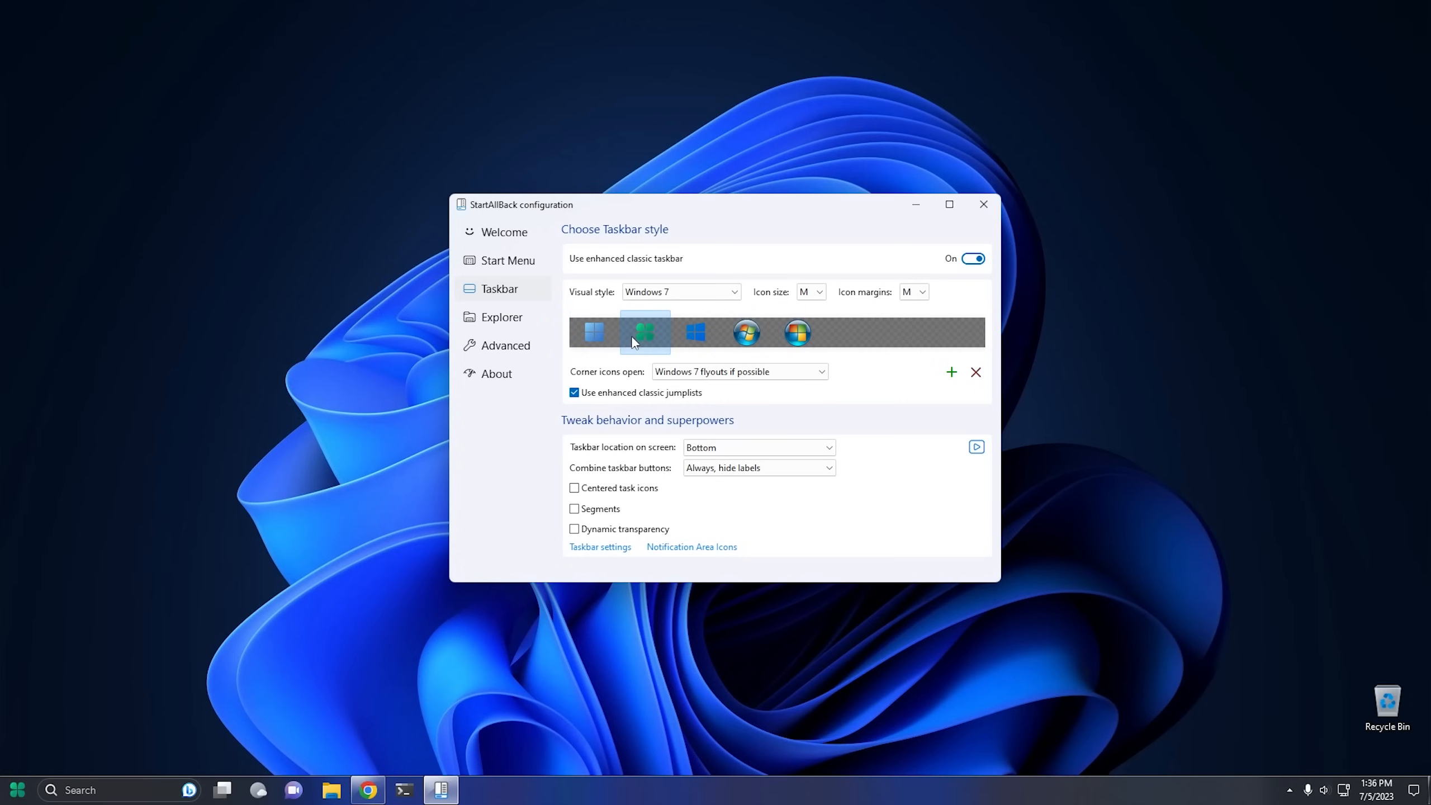
pyautogui.click(697, 339)
pyautogui.click(746, 338)
pyautogui.click(798, 334)
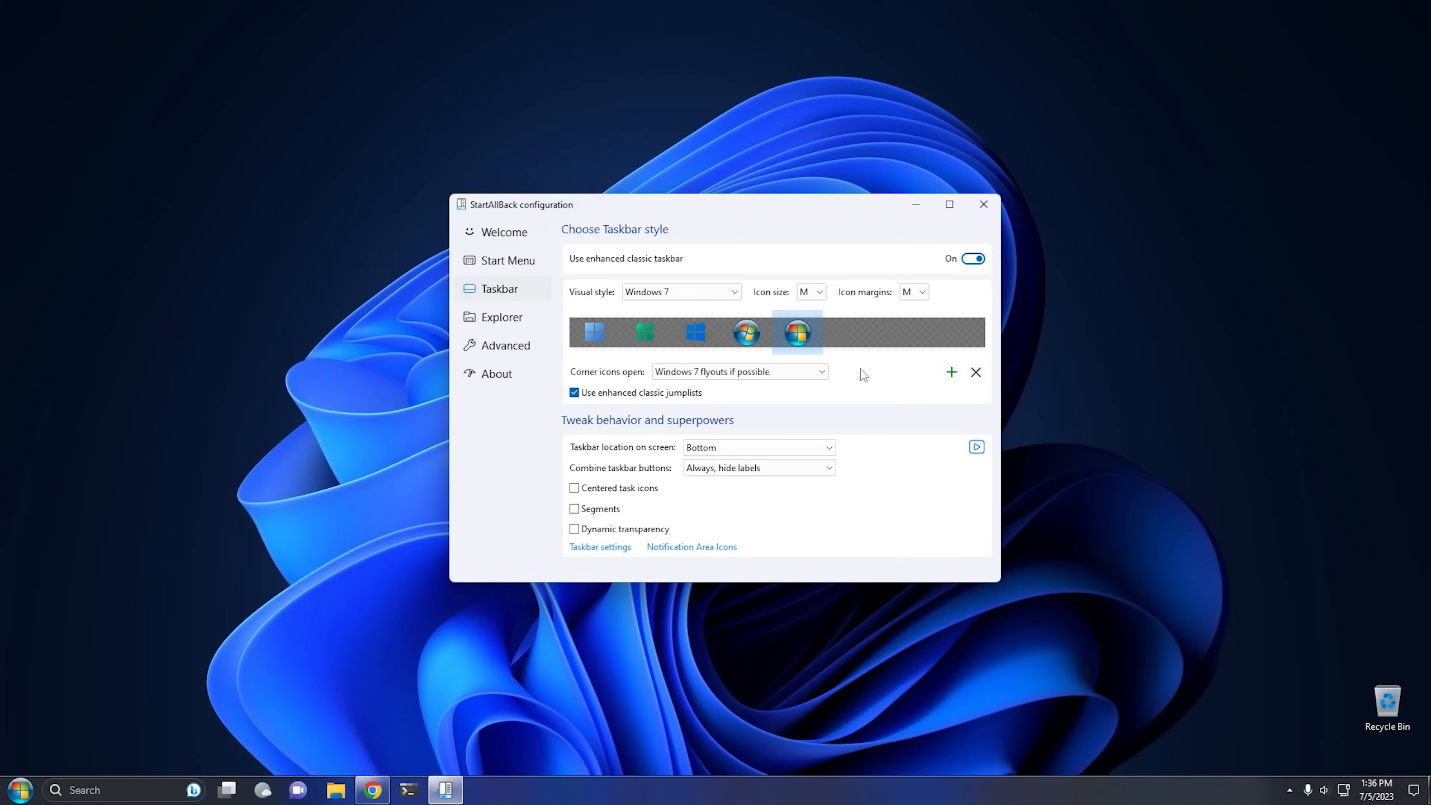
pyautogui.click(747, 336)
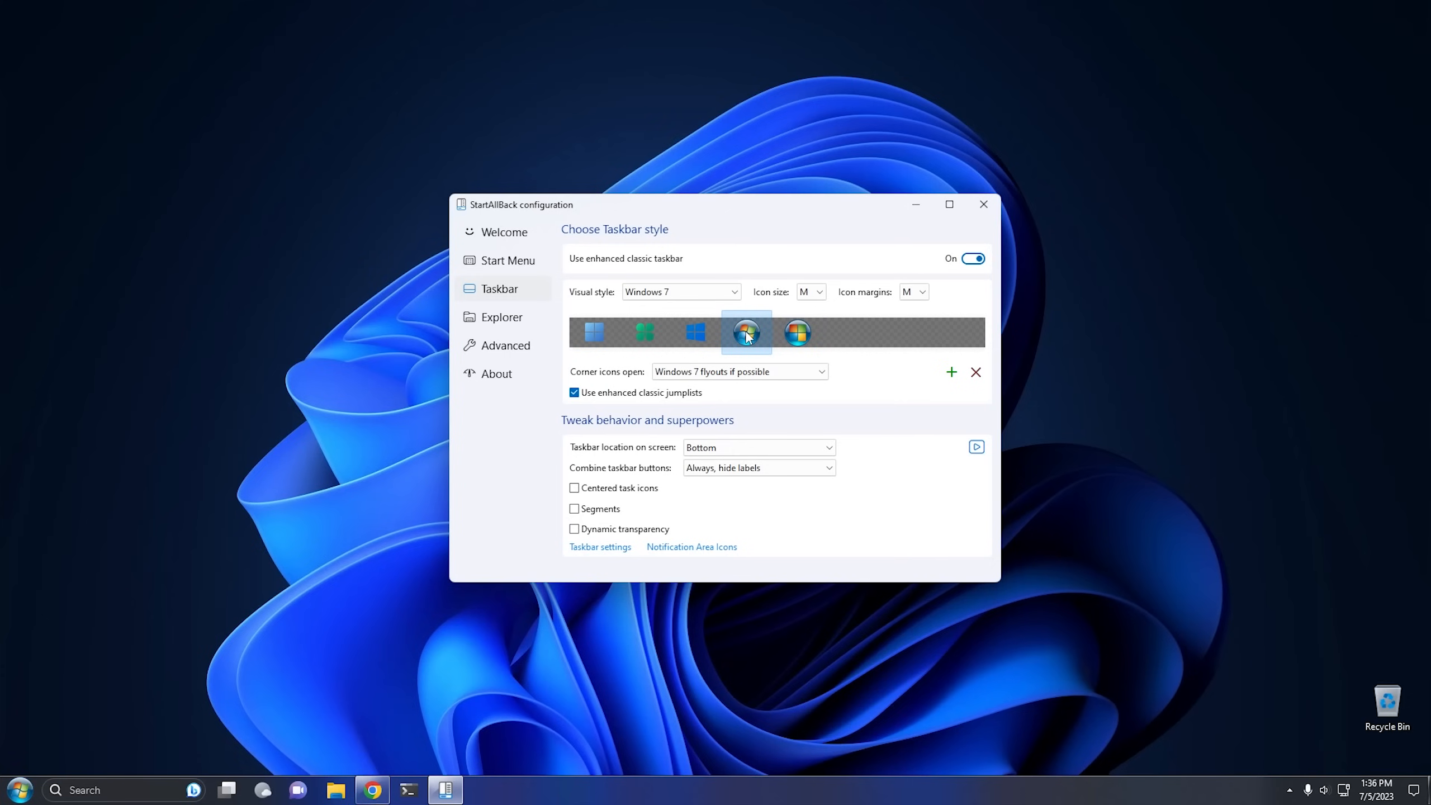
# Step: Try the taskbar location on screen at Top and return it to Bottom
pyautogui.click(727, 455)
pyautogui.click(720, 475)
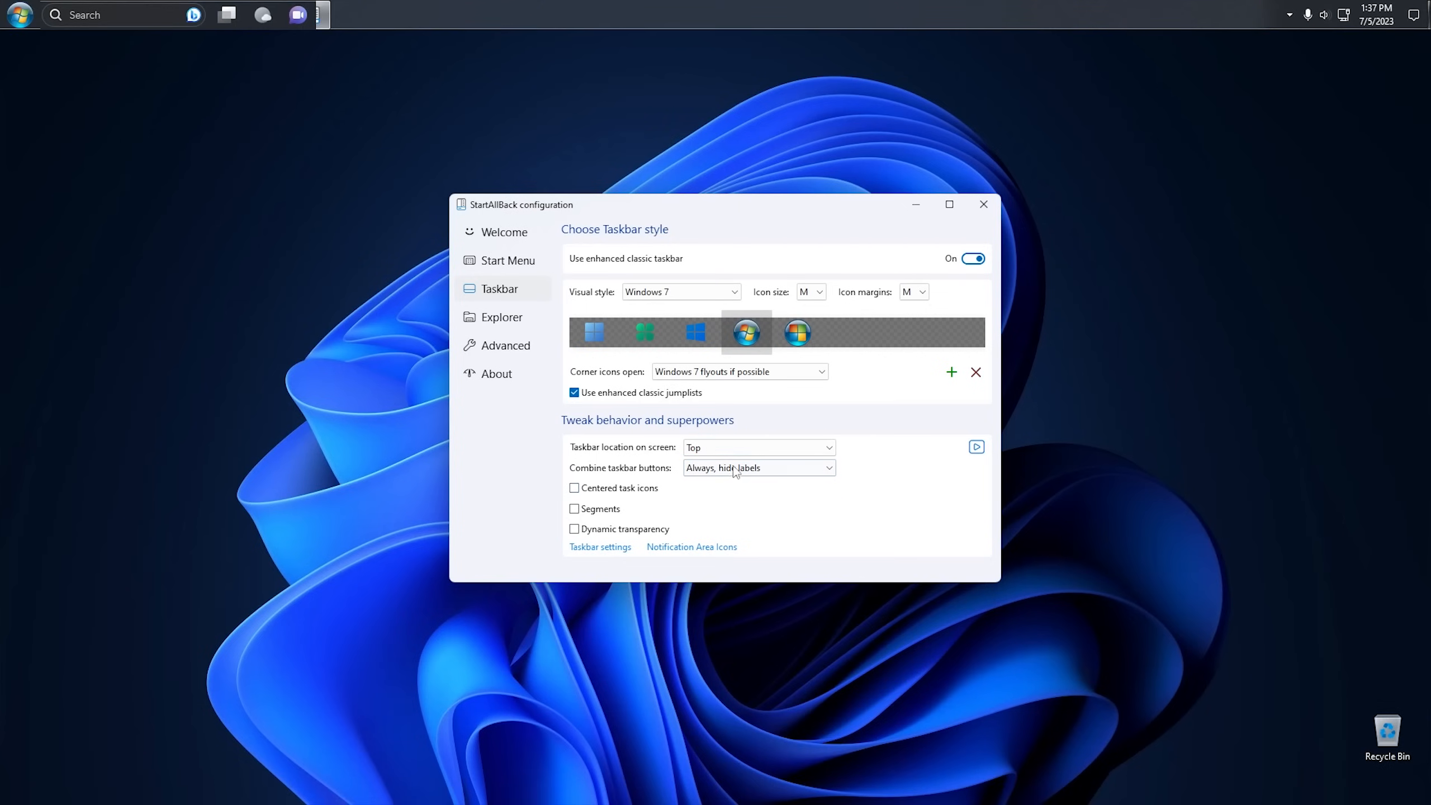
pyautogui.click(735, 448)
pyautogui.click(739, 498)
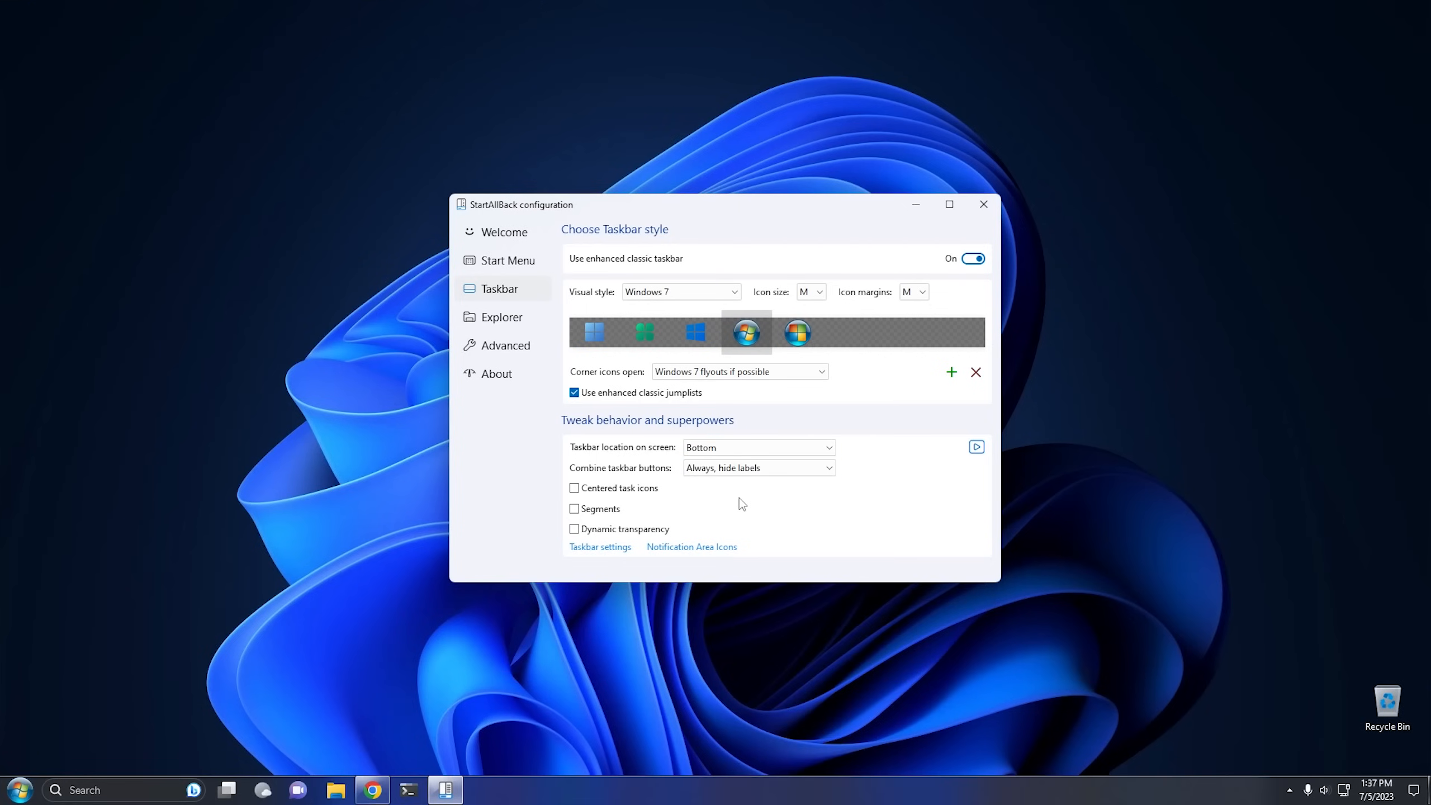
# Step: Enable centered task icons and dynamic transparency for the taskbar, trying the Segments option and turning it off again
pyautogui.click(594, 496)
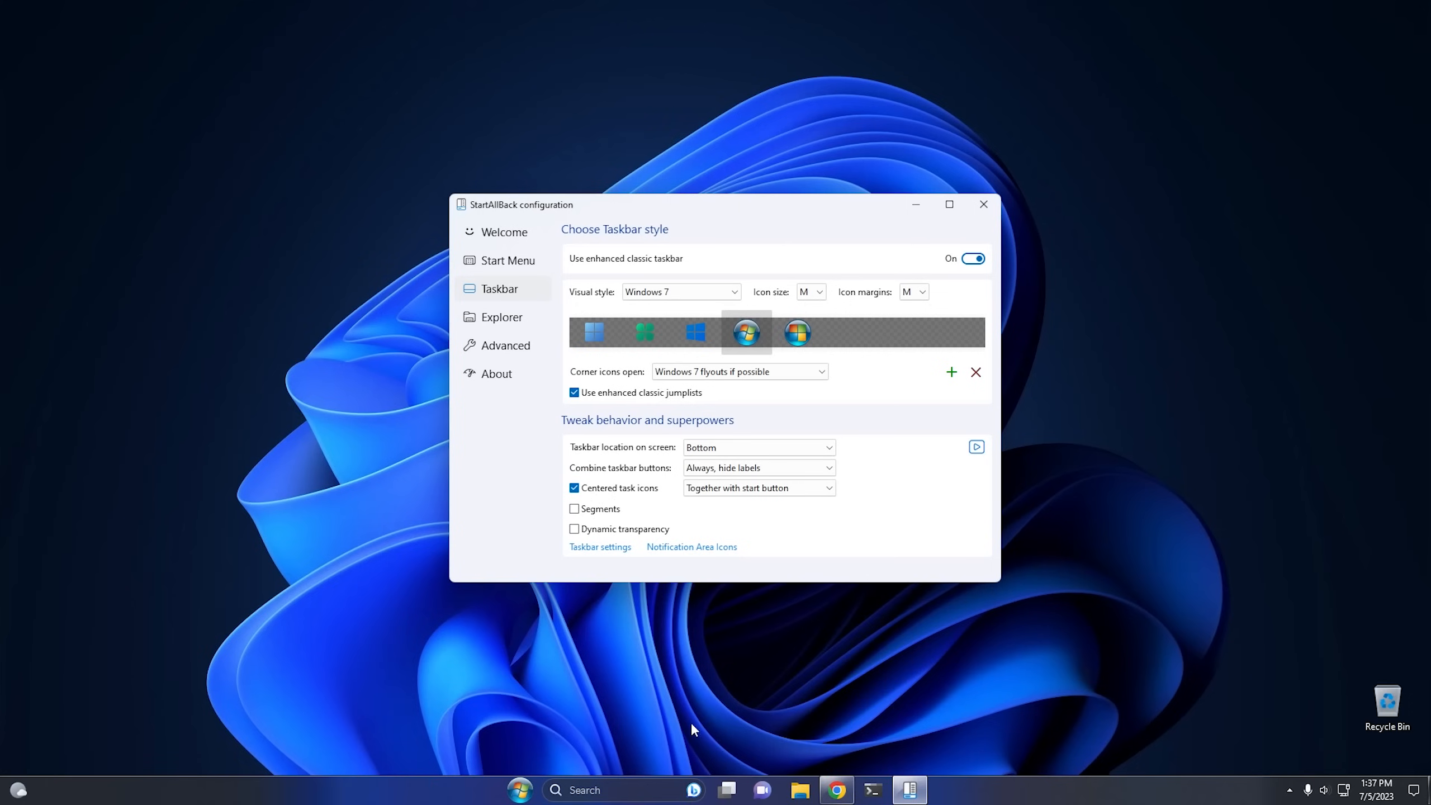
pyautogui.click(583, 511)
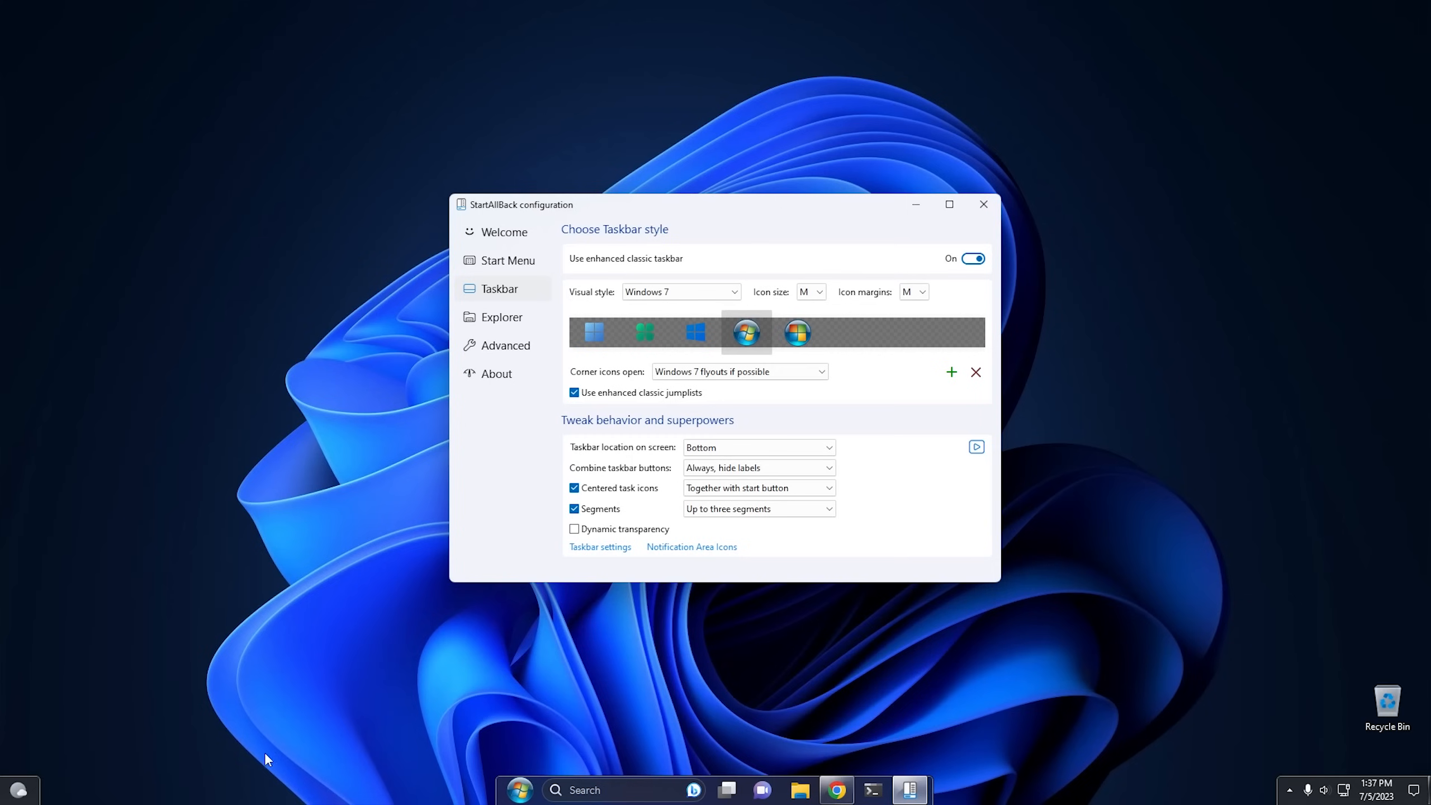
pyautogui.click(606, 532)
pyautogui.click(601, 512)
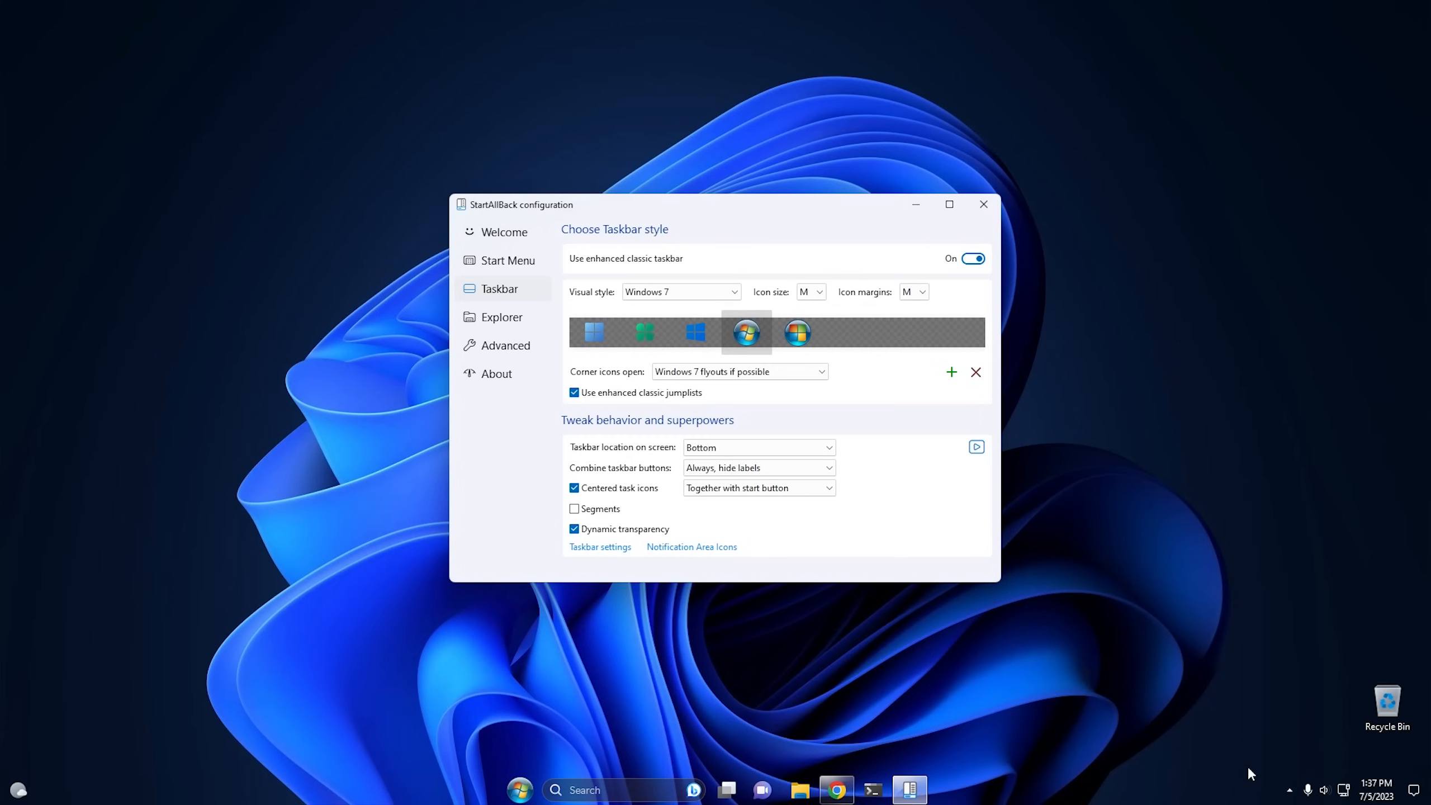
# Step: Open and close the centered Start menu to check how it and the transparent taskbar look
pyautogui.click(515, 792)
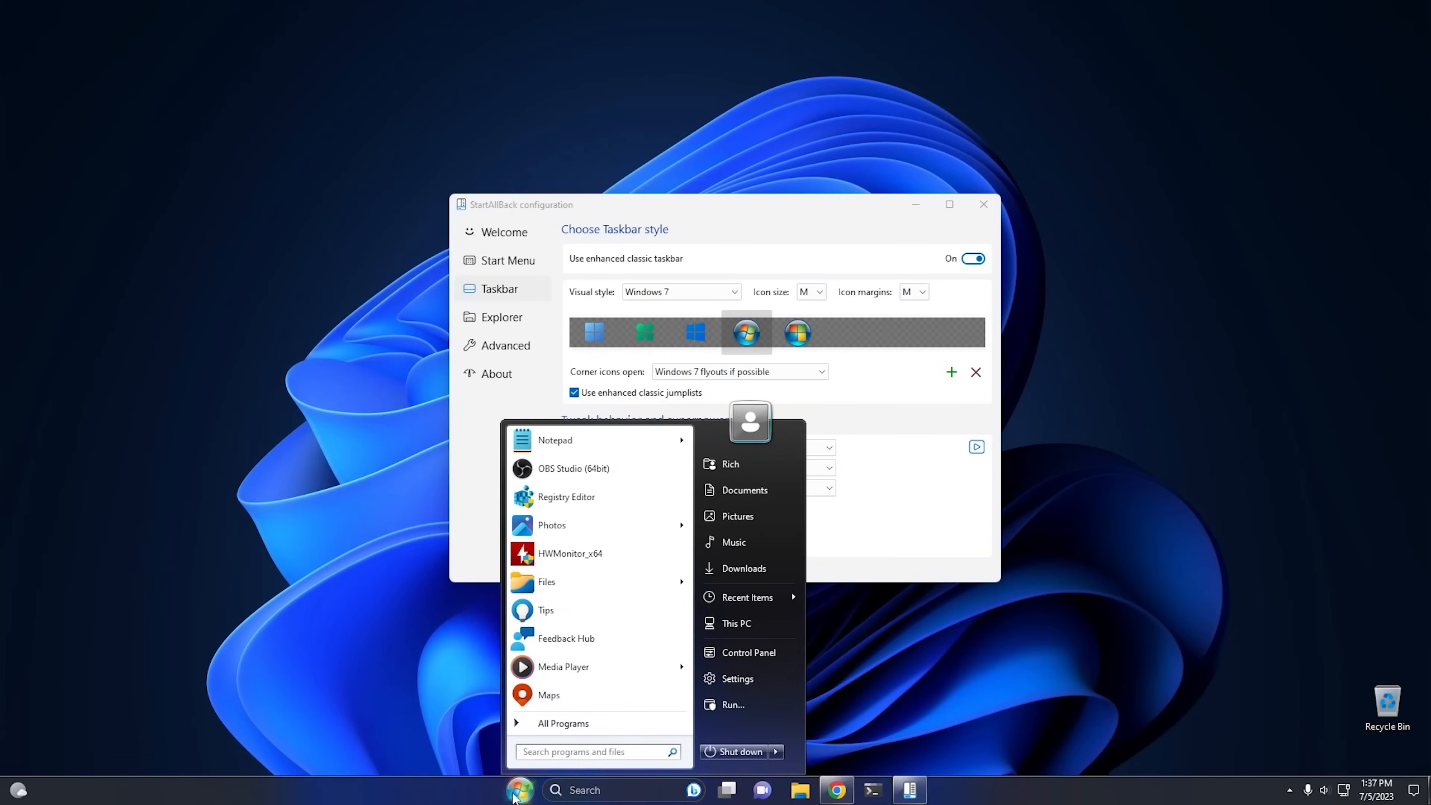
pyautogui.click(515, 792)
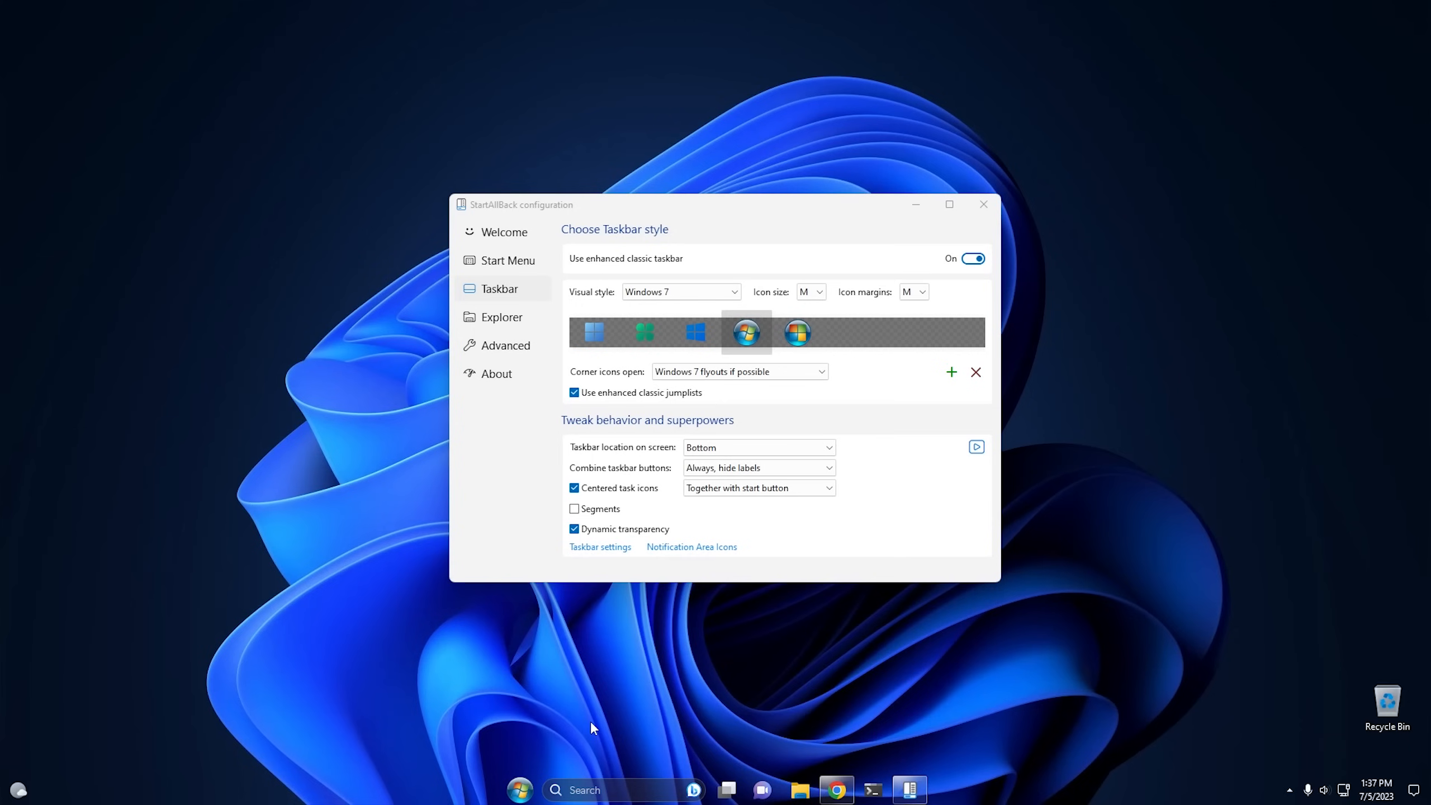
pyautogui.click(519, 792)
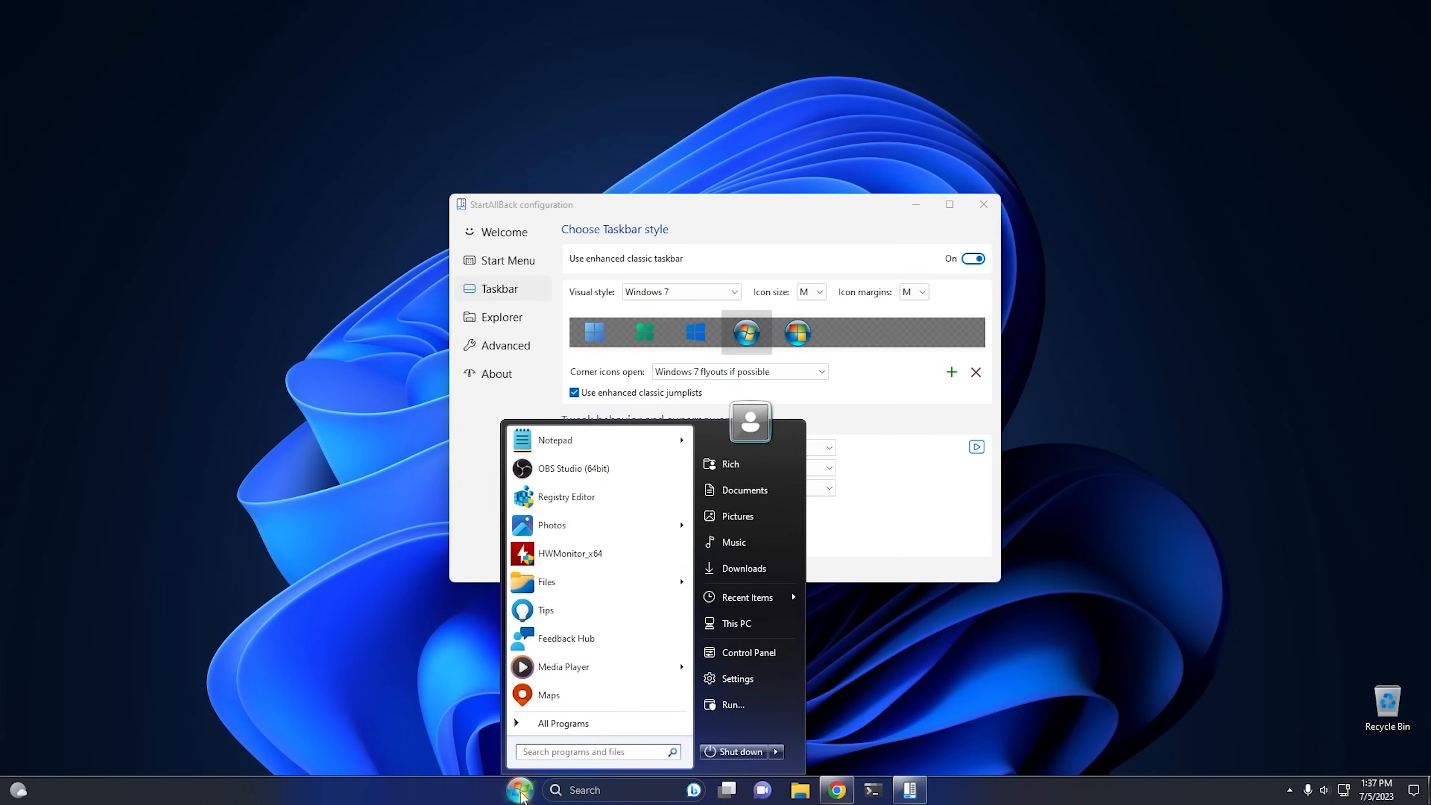
# Step: In the Explorer settings, disable classic context menus and compare the desktop context menu before and after the change
pyautogui.click(498, 321)
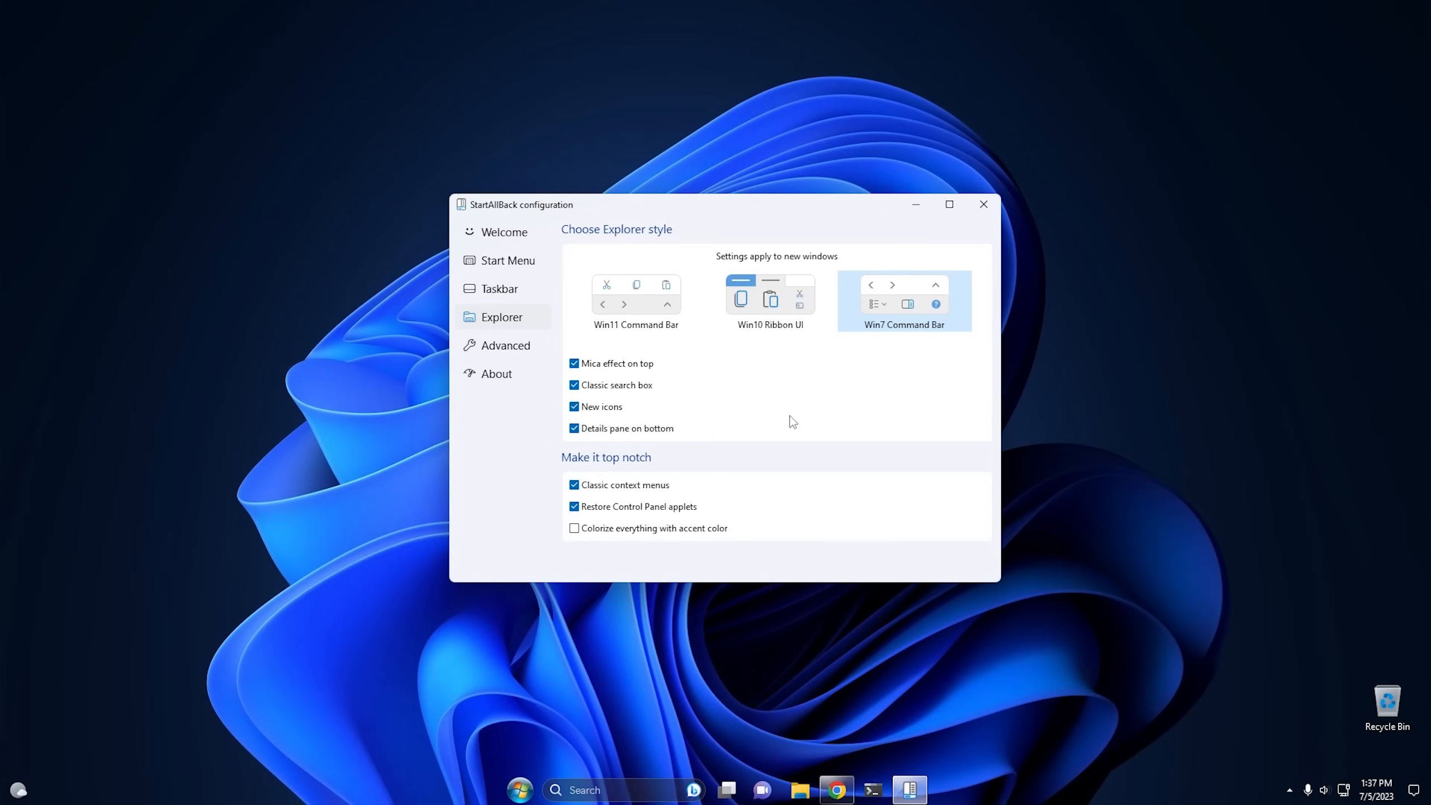
pyautogui.rightClick(238, 381)
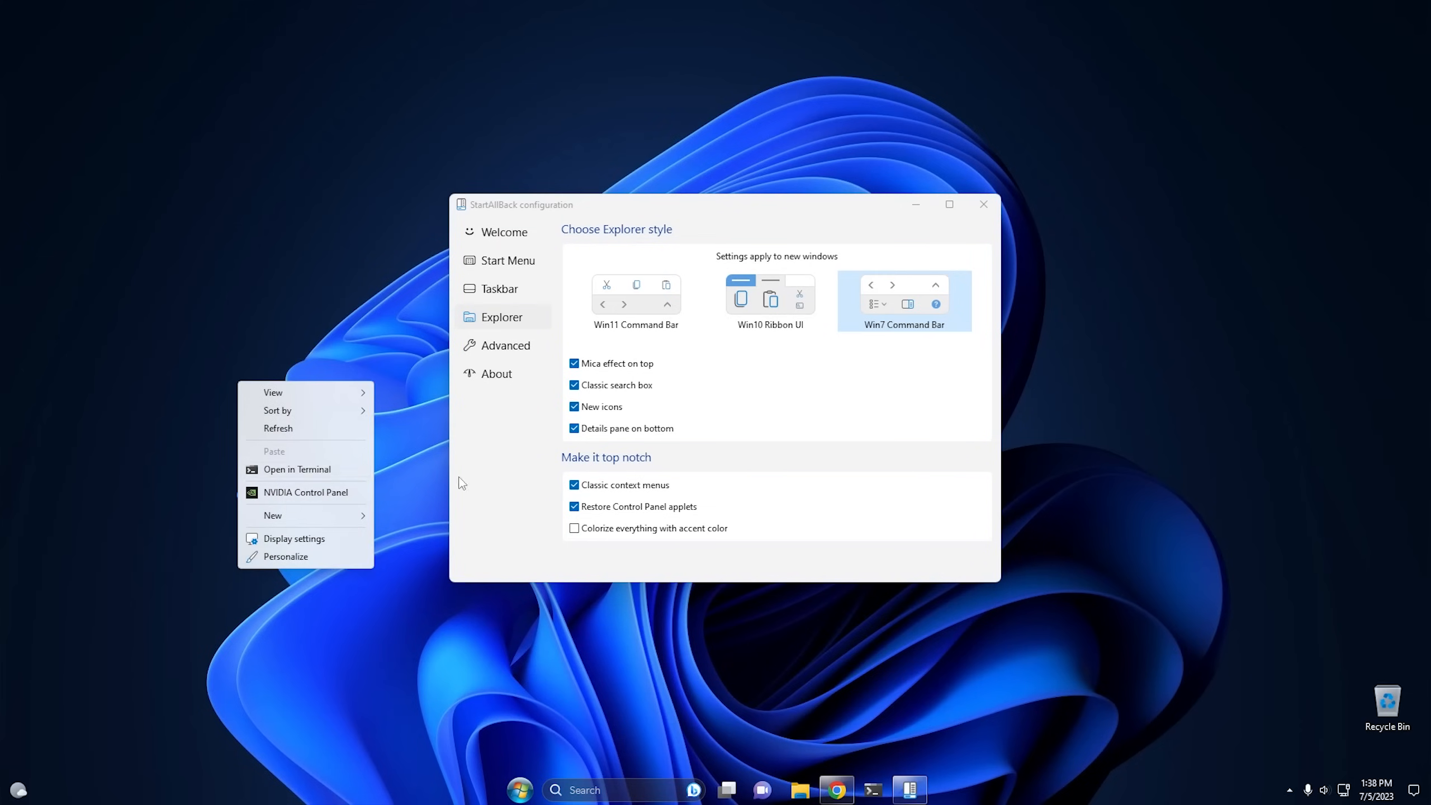
pyautogui.click(586, 486)
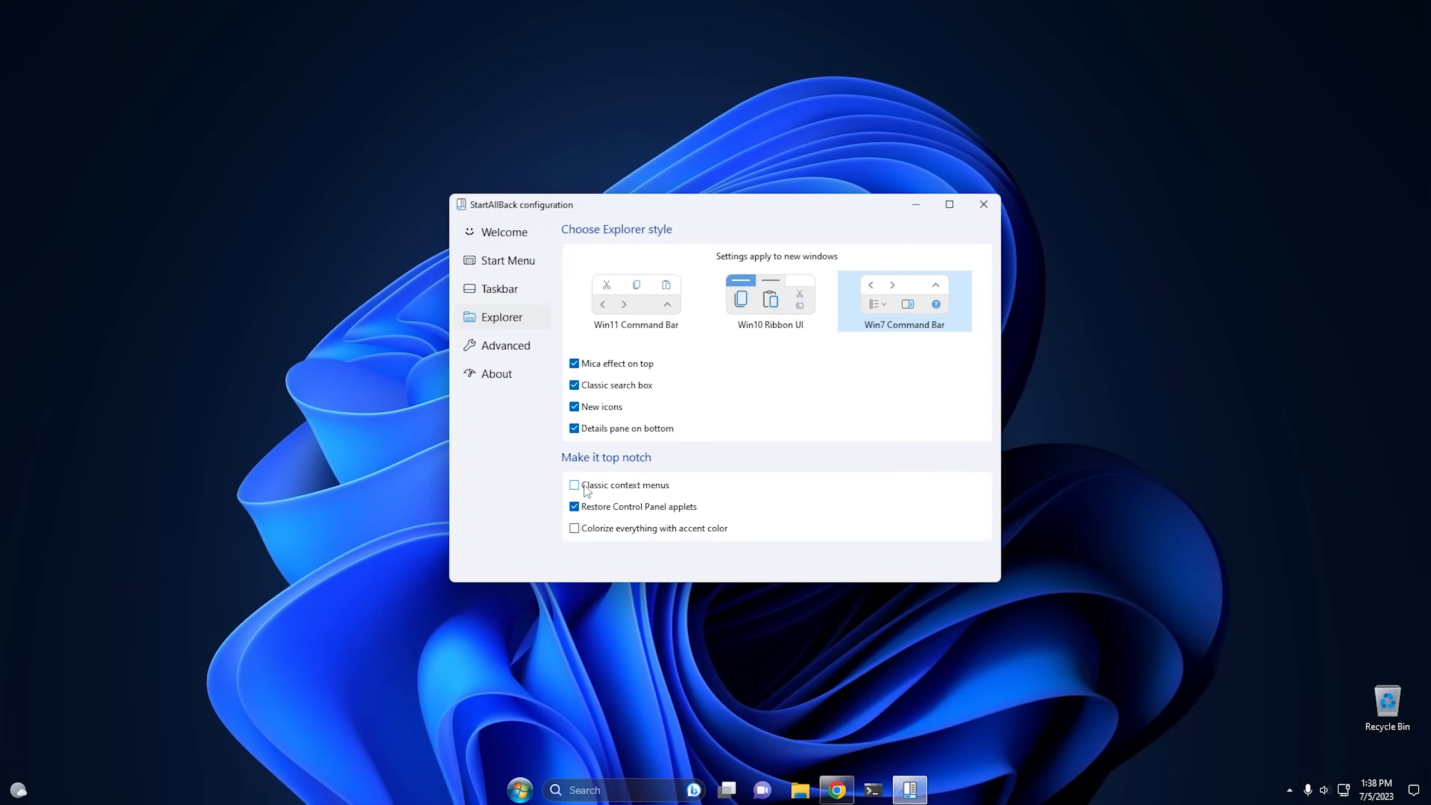
pyautogui.rightClick(259, 374)
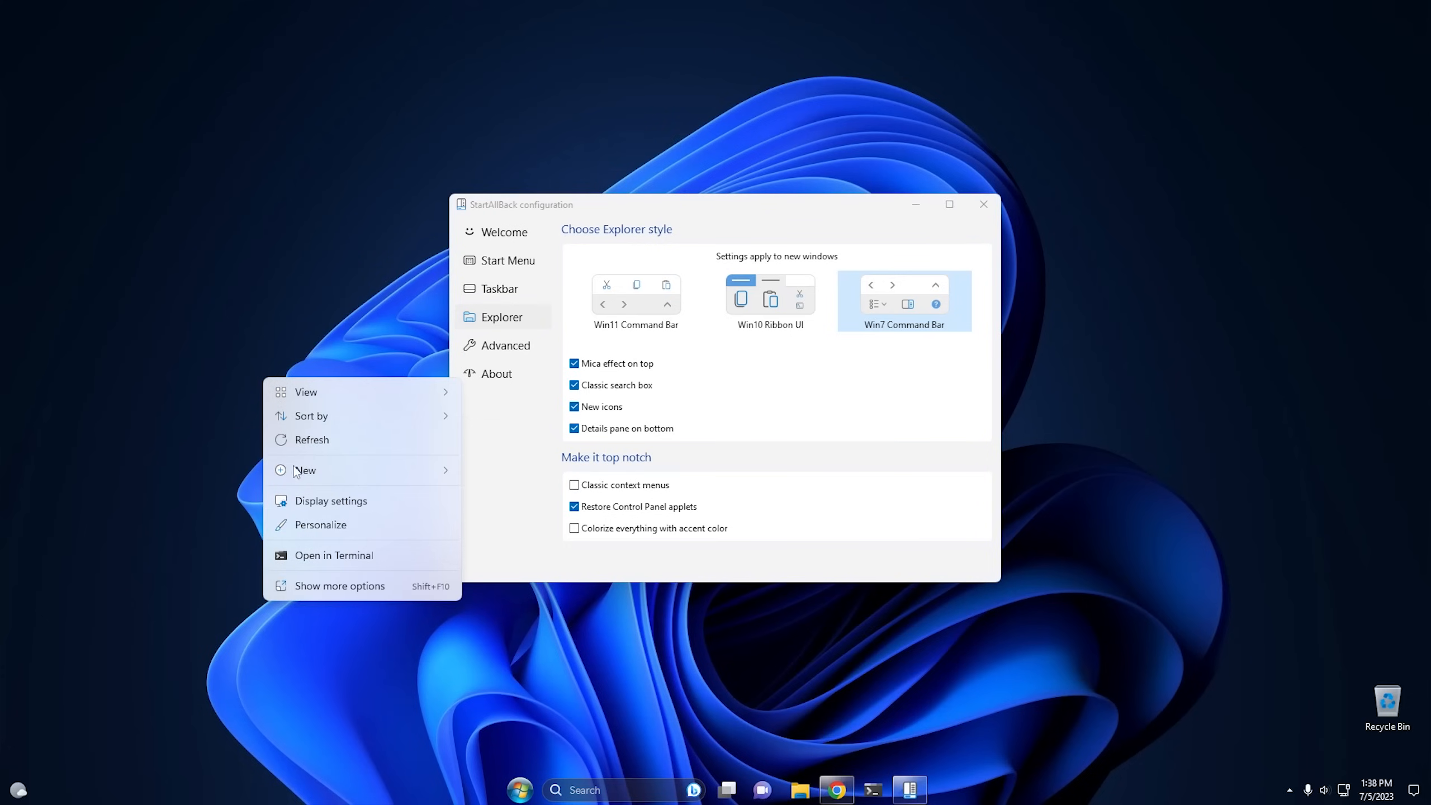
pyautogui.rightClick(231, 348)
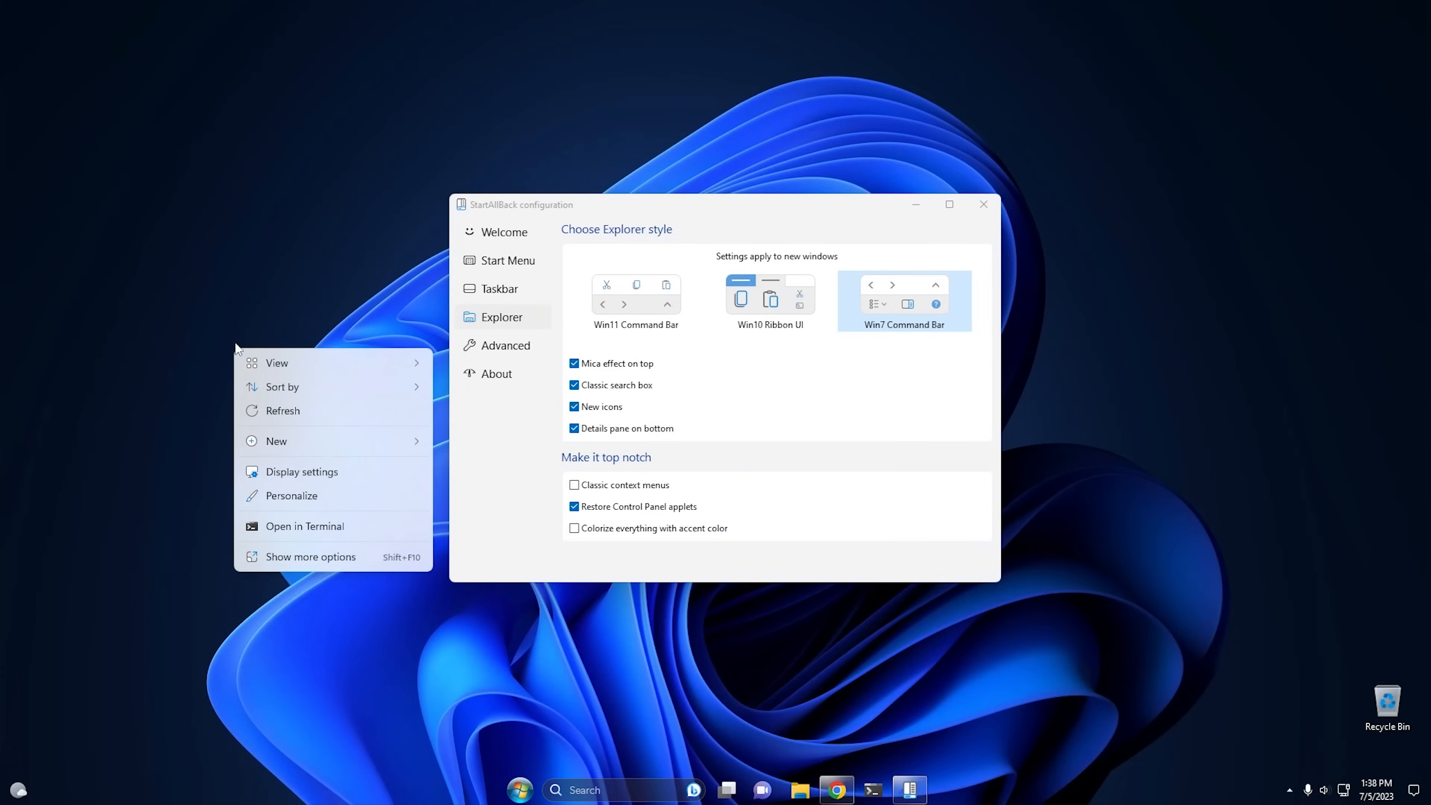
pyautogui.click(252, 313)
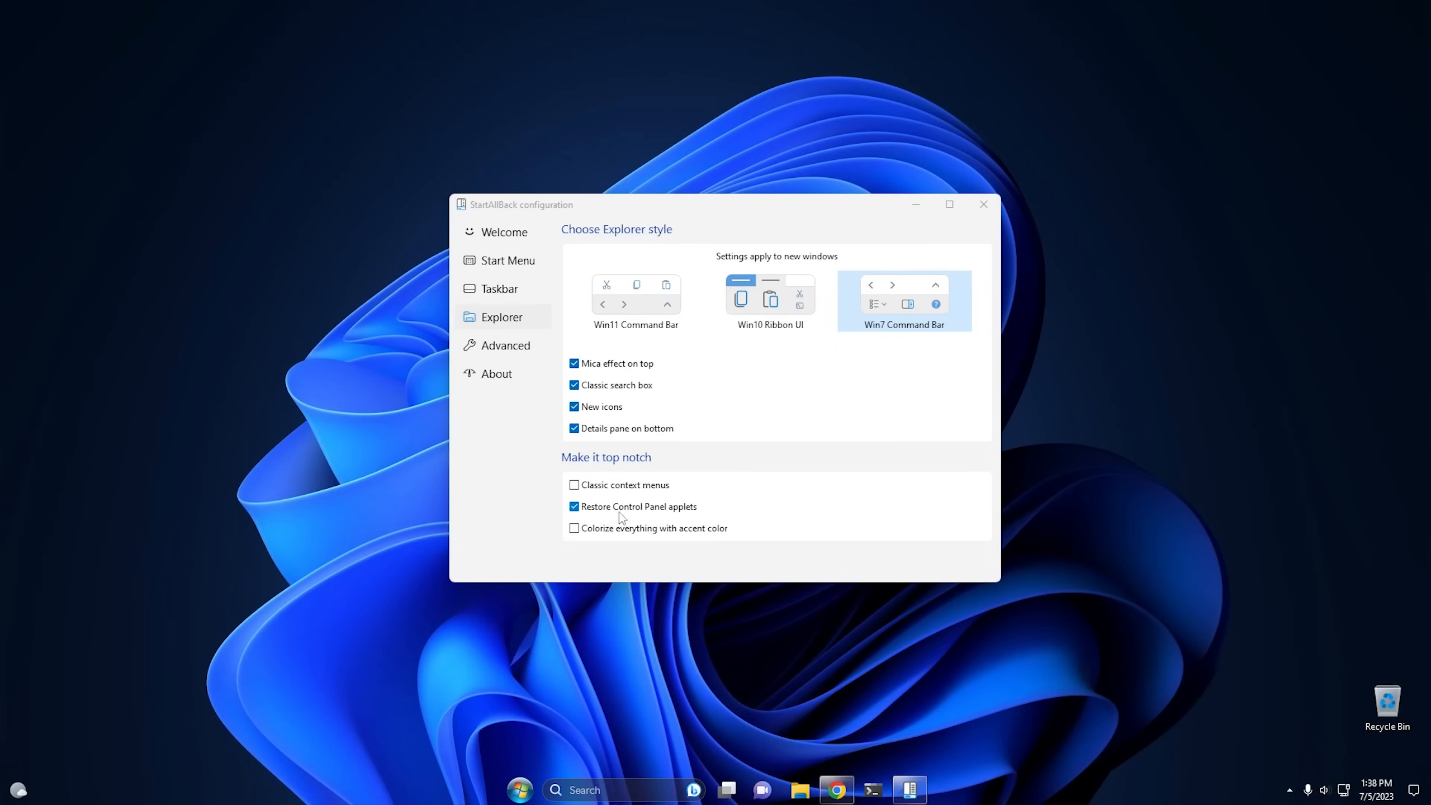
# Step: Search the Start menu for "con", open Control Panel, view the classic System page under System and Security, and close the window
pyautogui.click(524, 789)
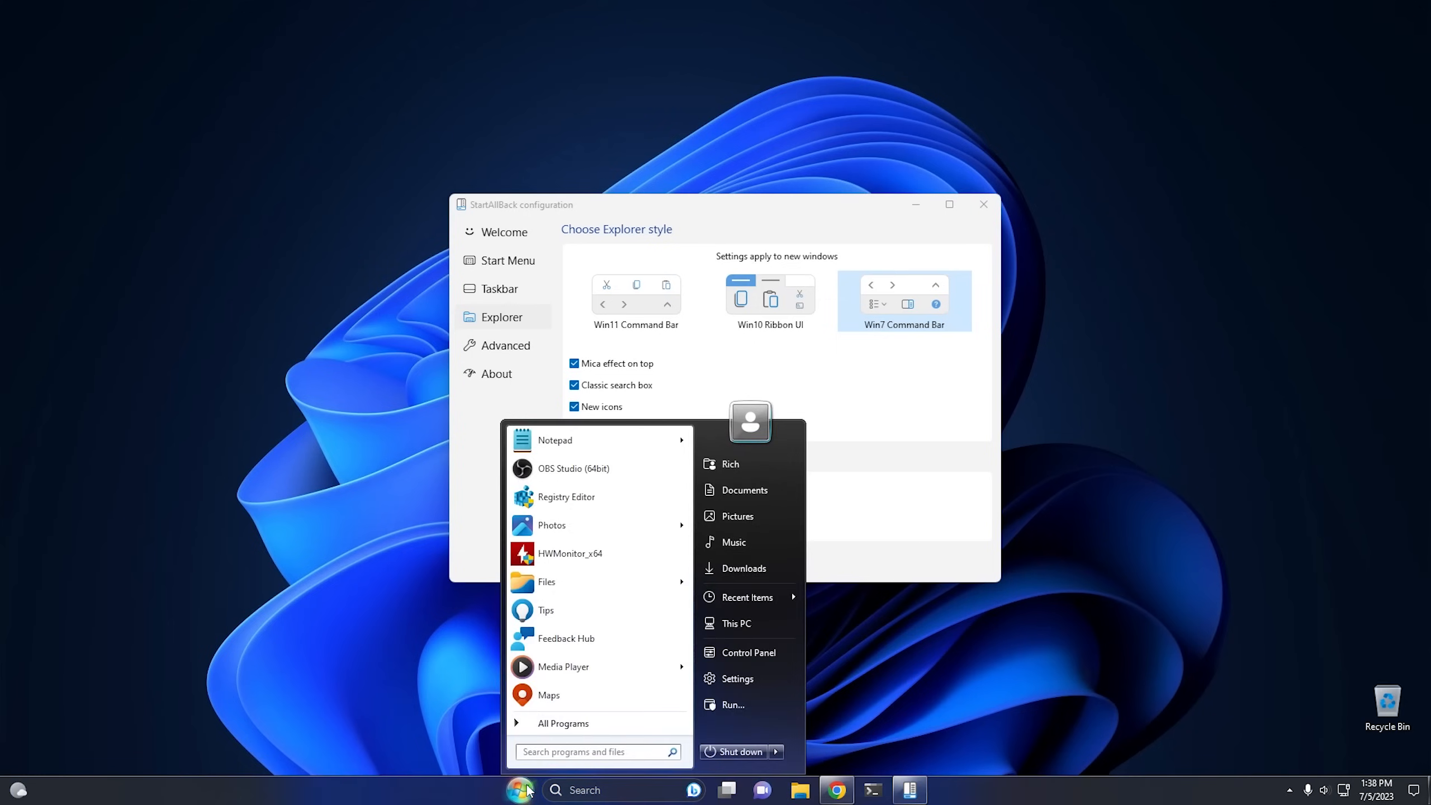
pyautogui.write('con')
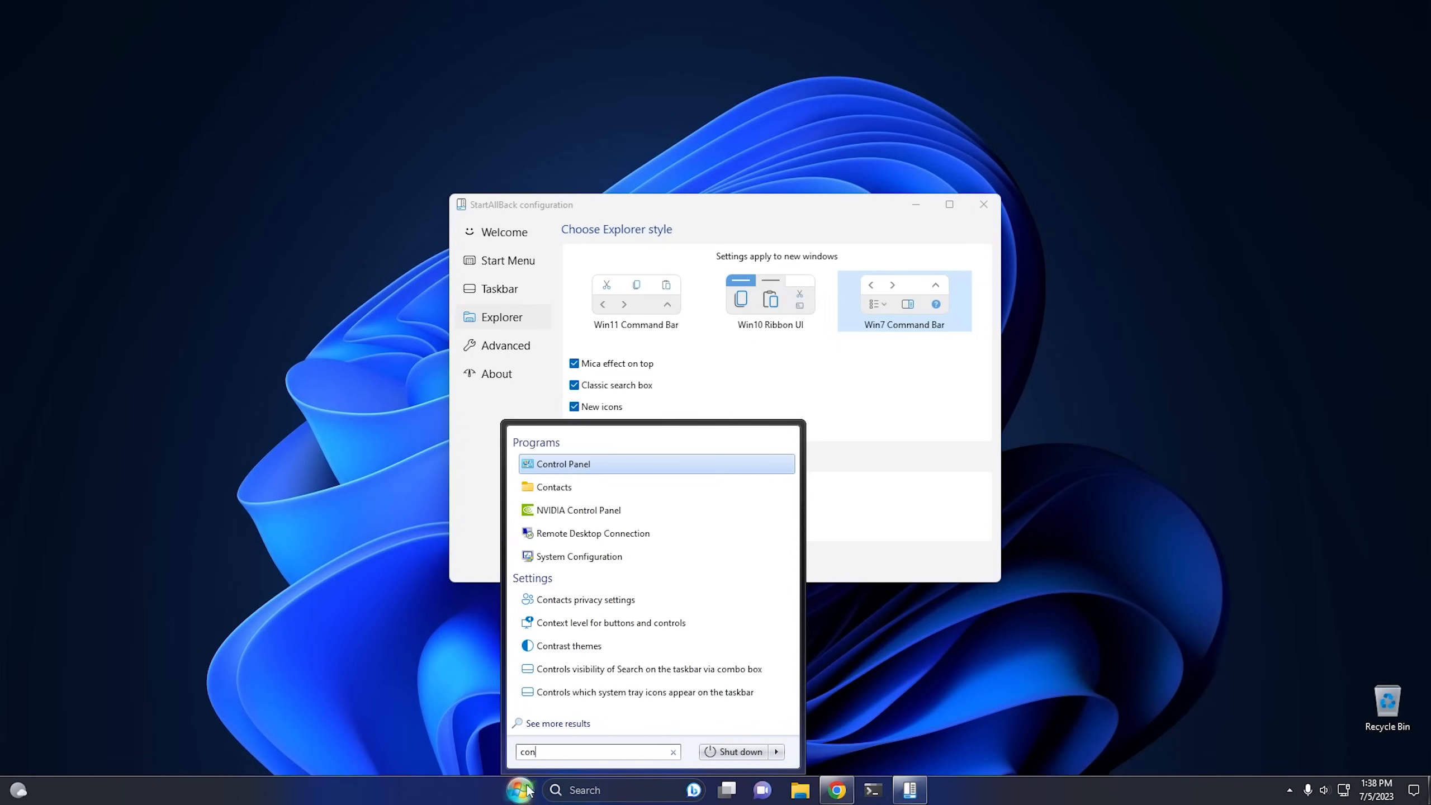
pyautogui.click(601, 465)
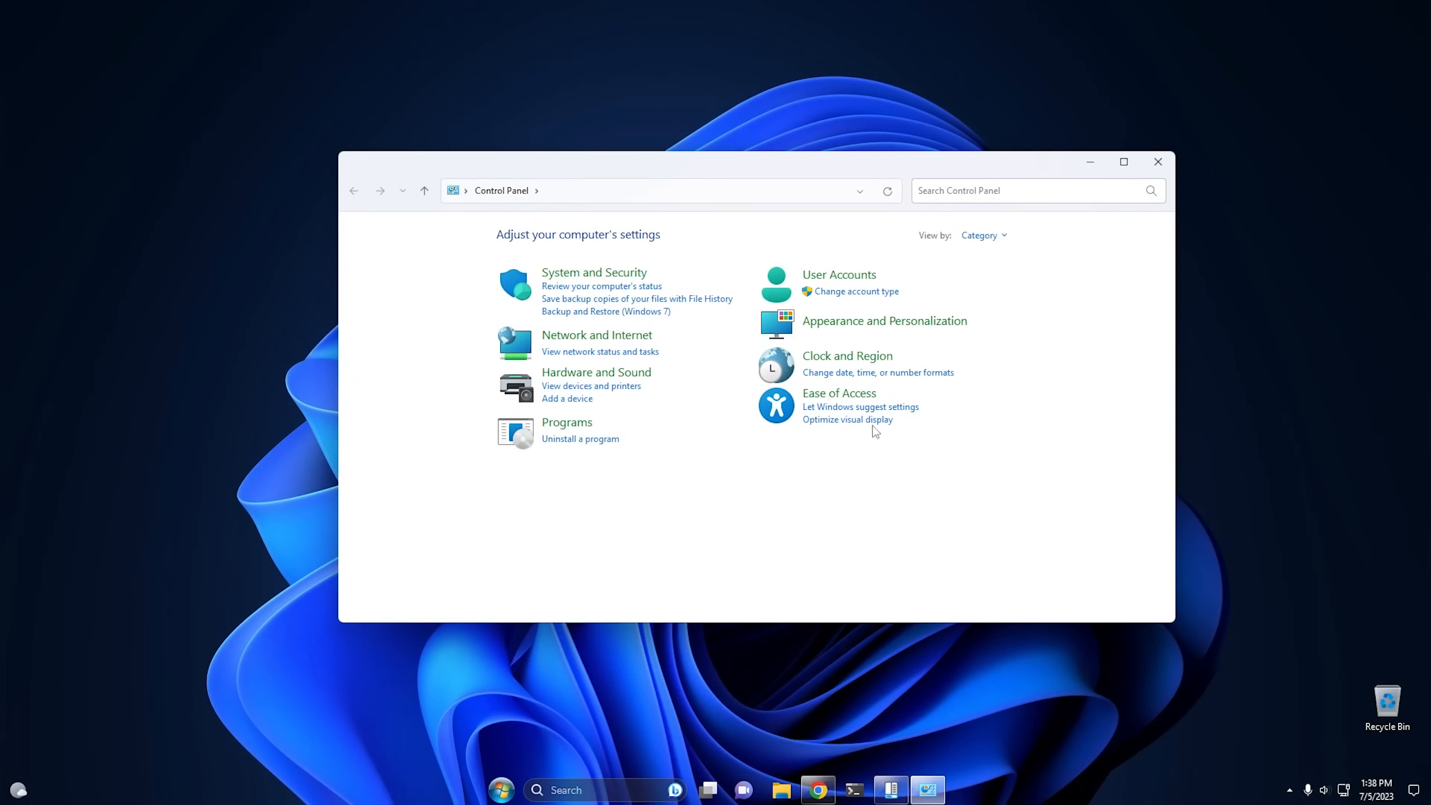
pyautogui.click(577, 276)
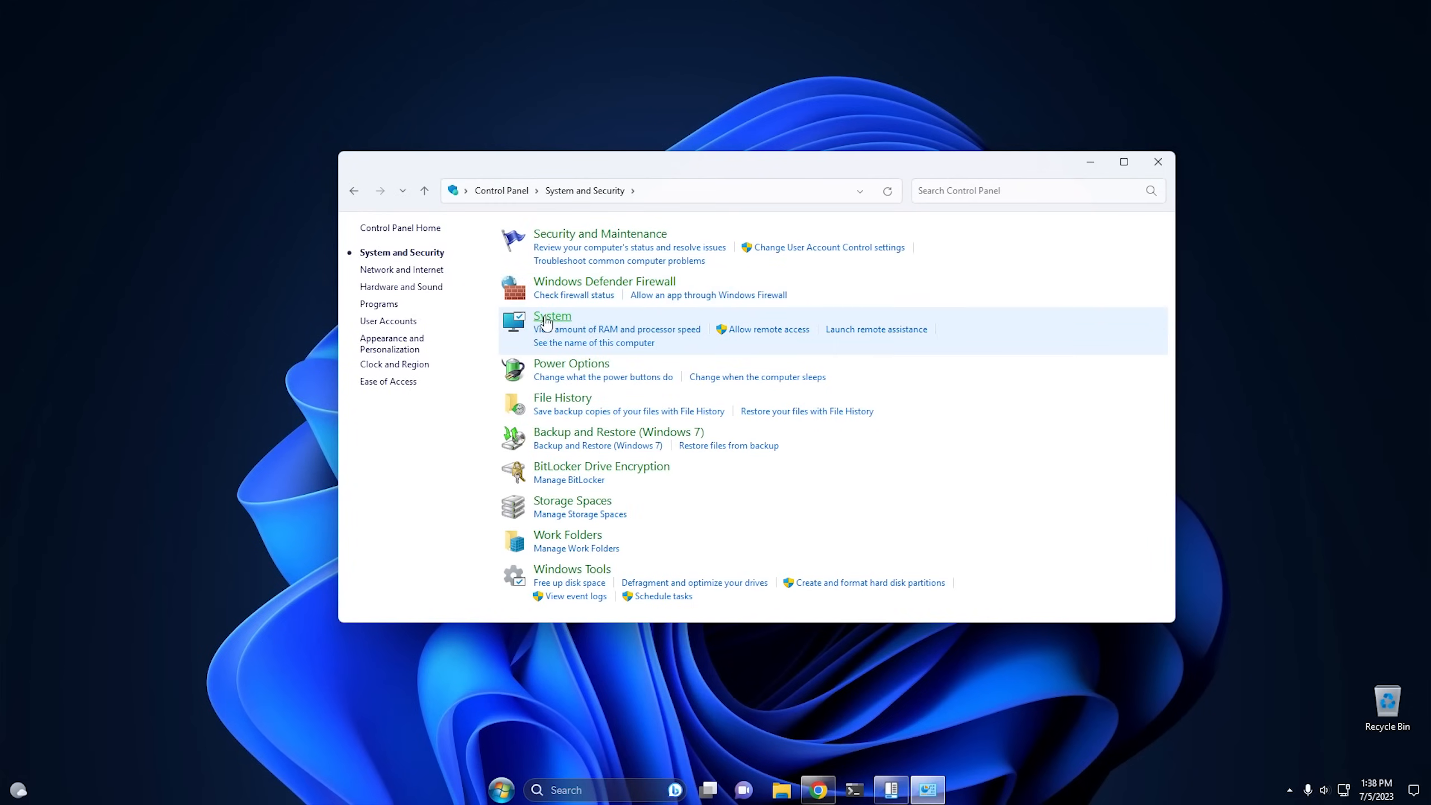
pyautogui.click(548, 320)
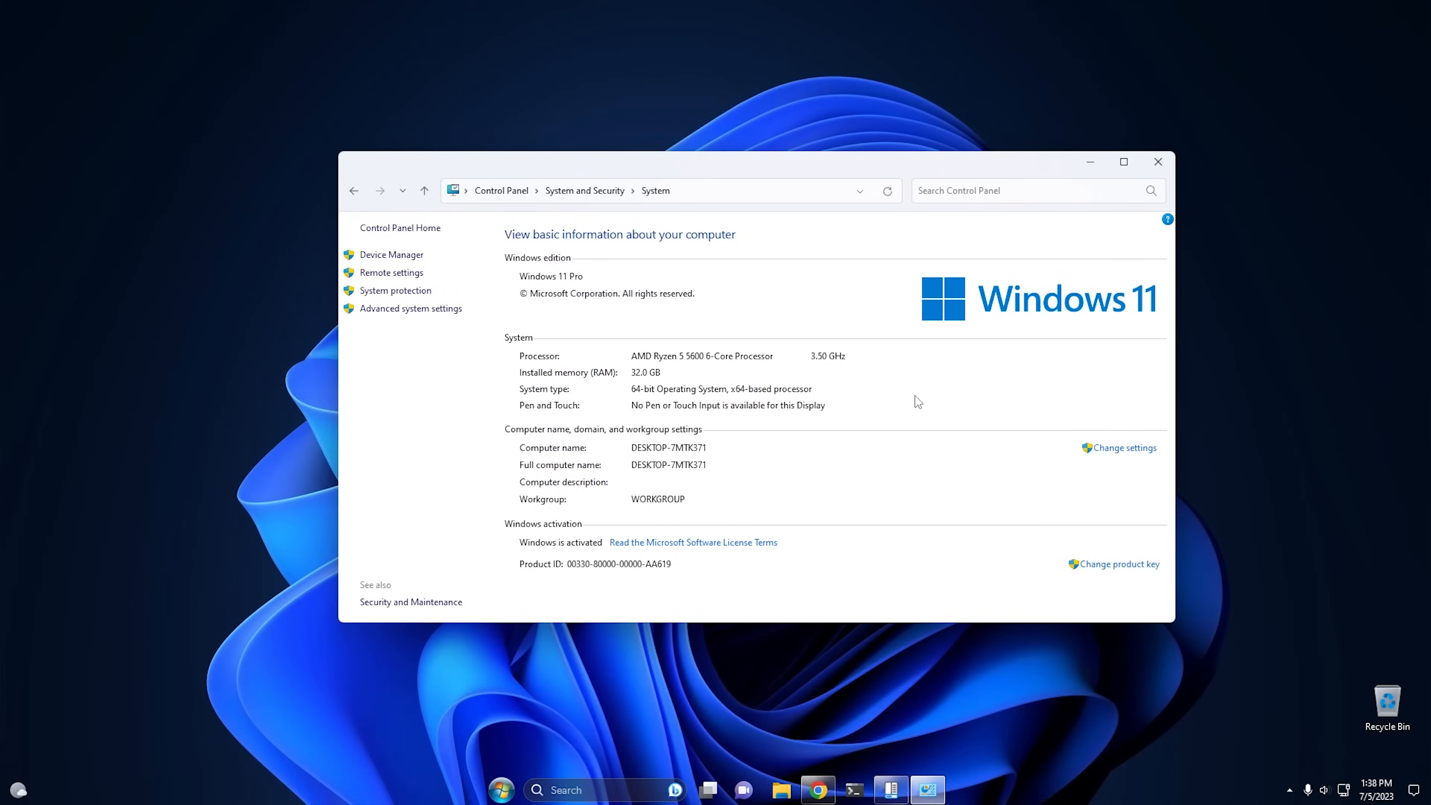
pyautogui.click(1158, 163)
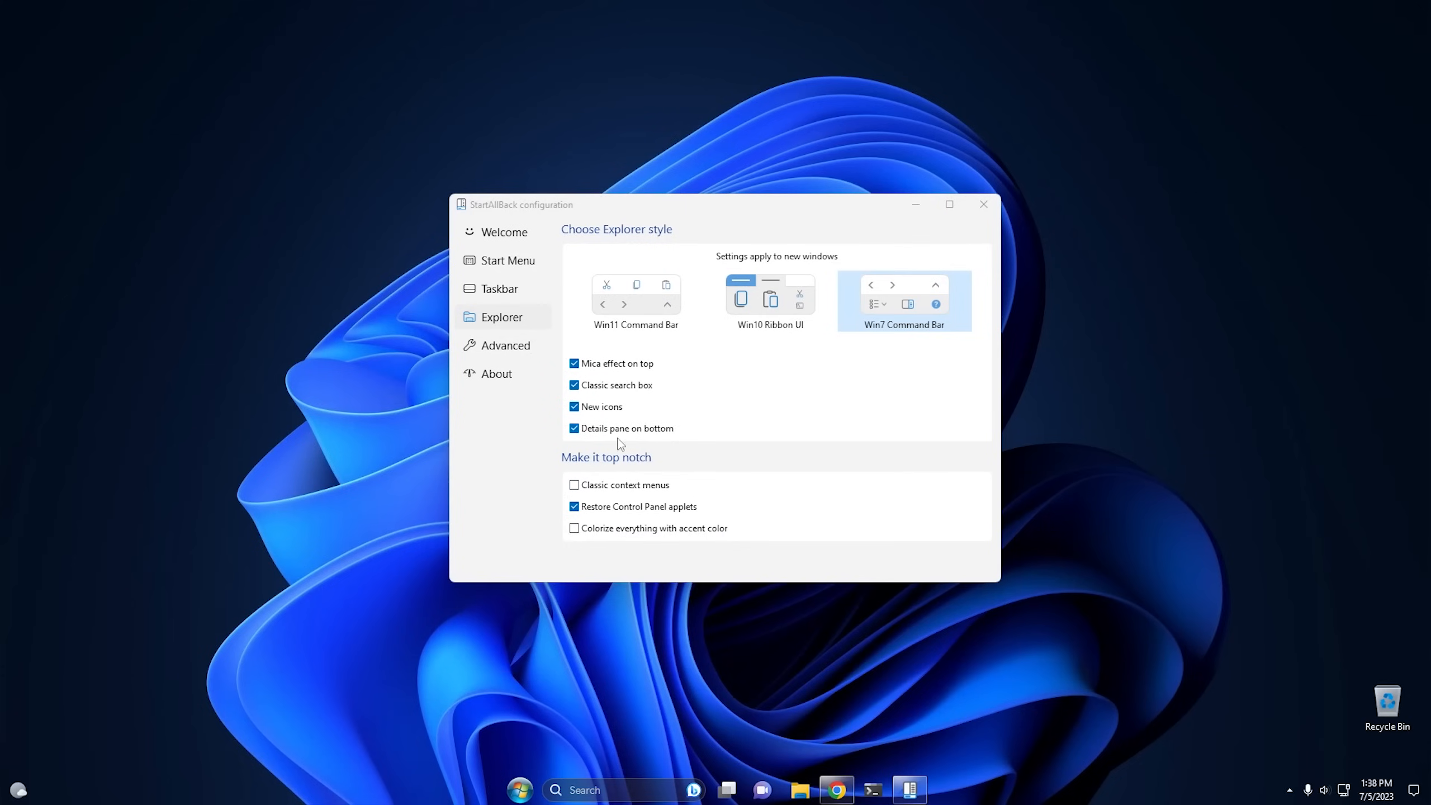
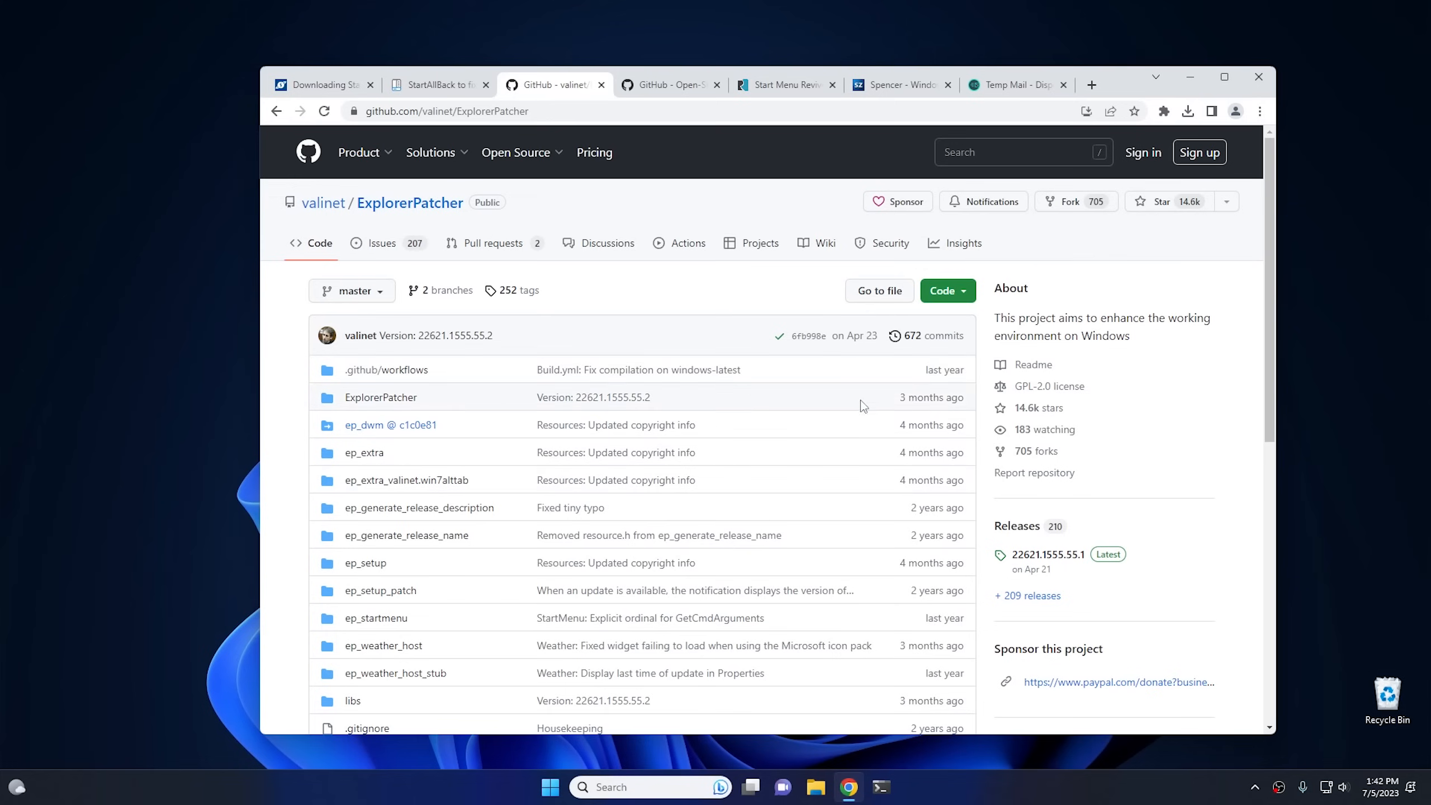
# Step: Download ep_setup.exe from the latest ExplorerPatcher release, 22621.1555.55.1, on GitHub
pyautogui.click(1107, 557)
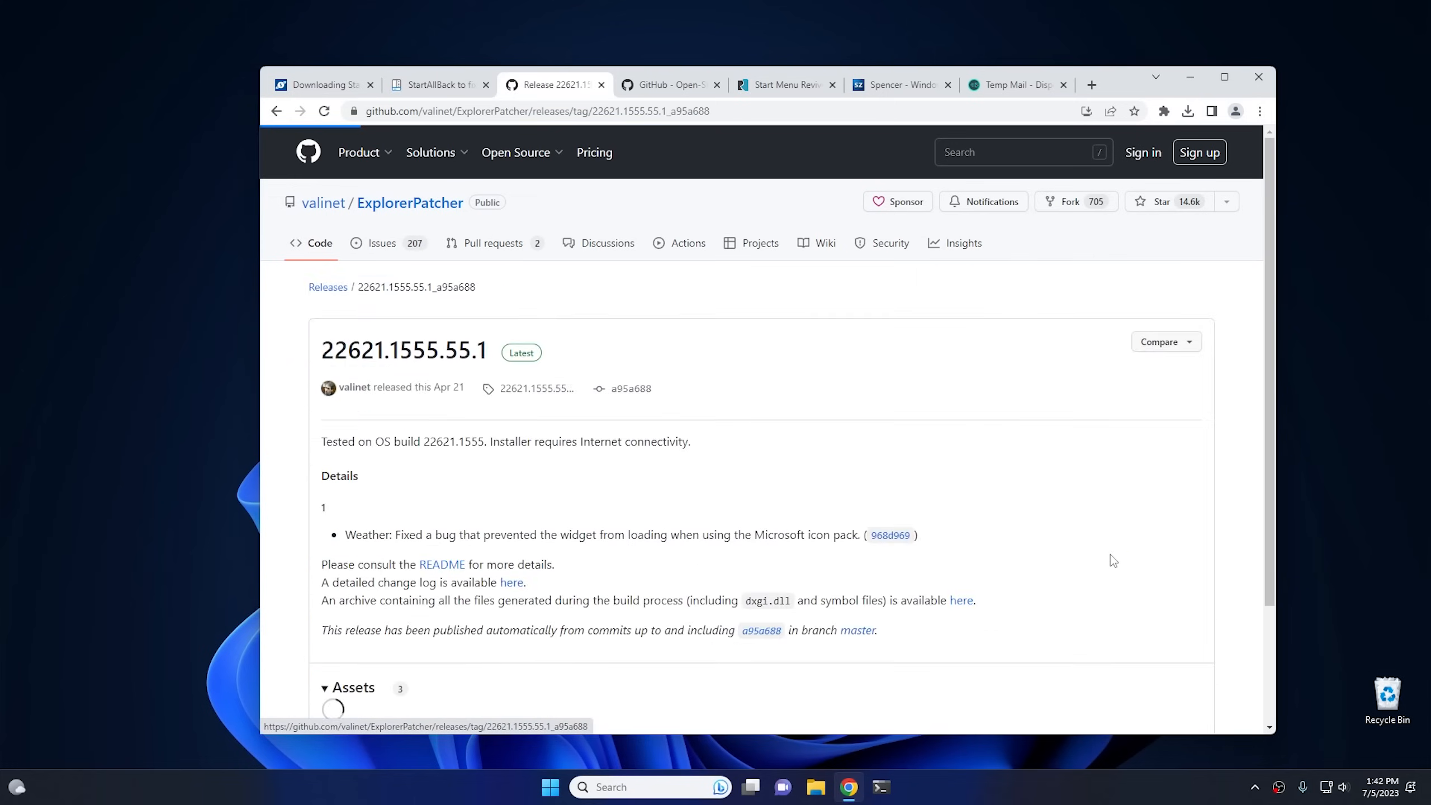
pyautogui.scroll(-3, 709, 522)
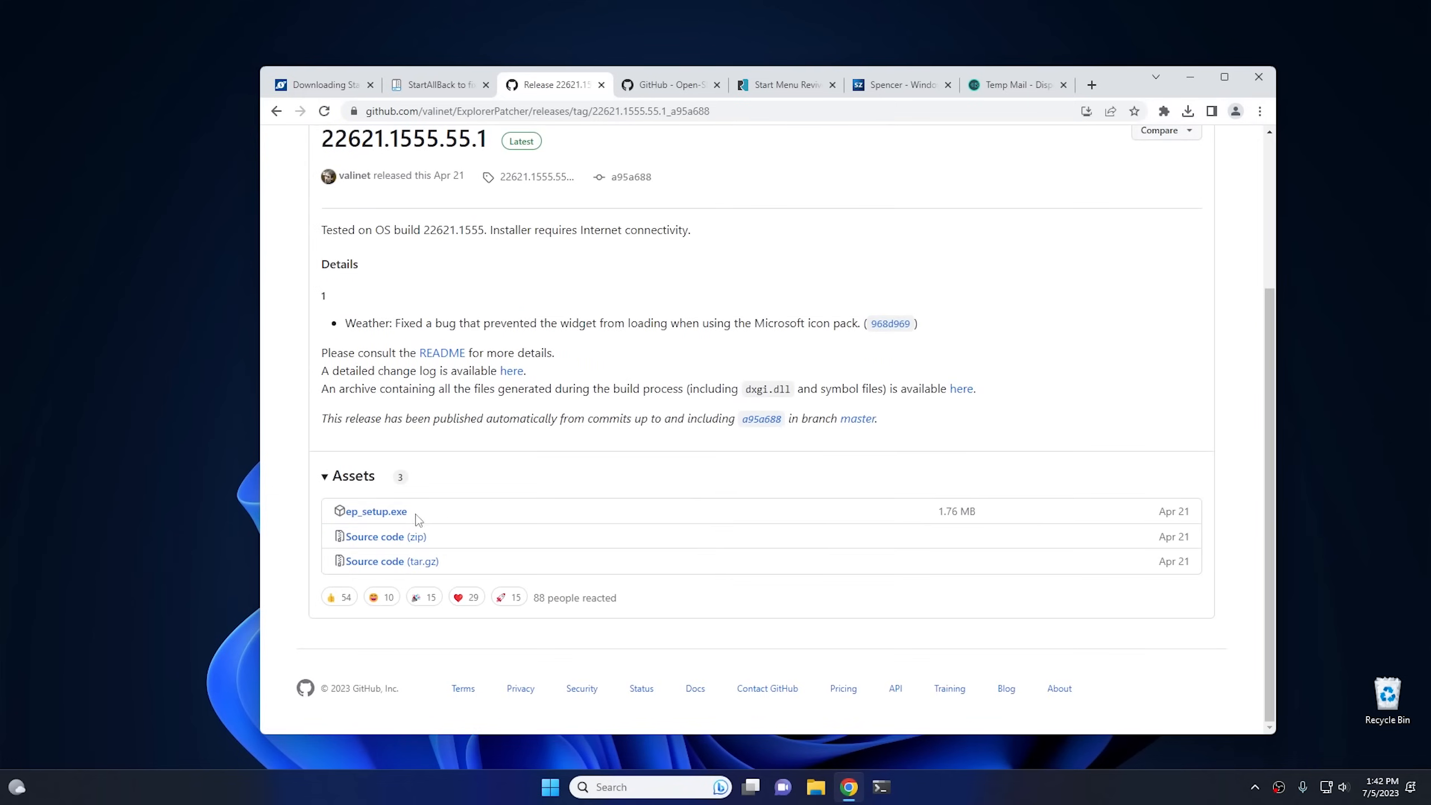
pyautogui.click(380, 516)
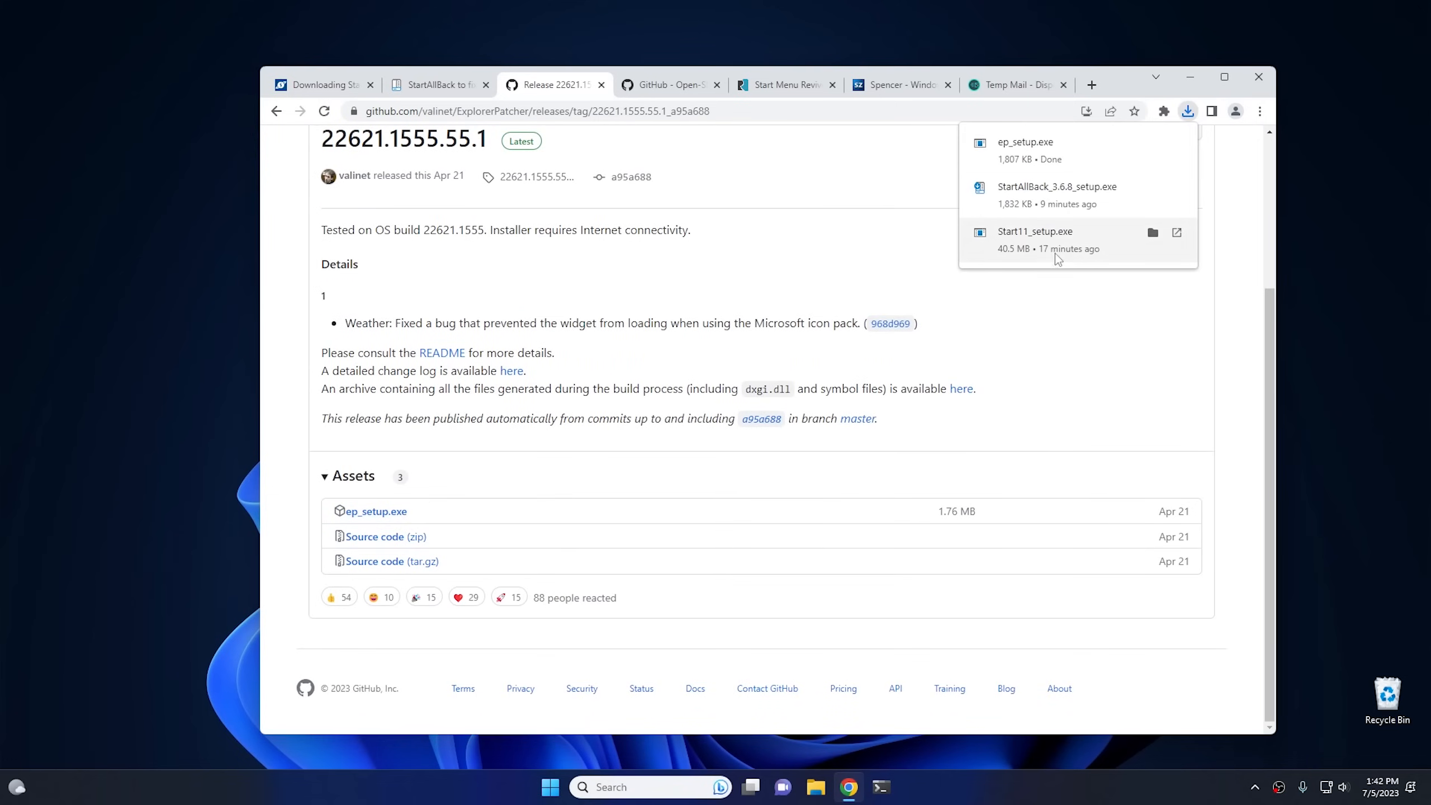
# Step: Show the downloaded ep_setup in the Downloads folder and run it with administrator approval
pyautogui.click(1152, 143)
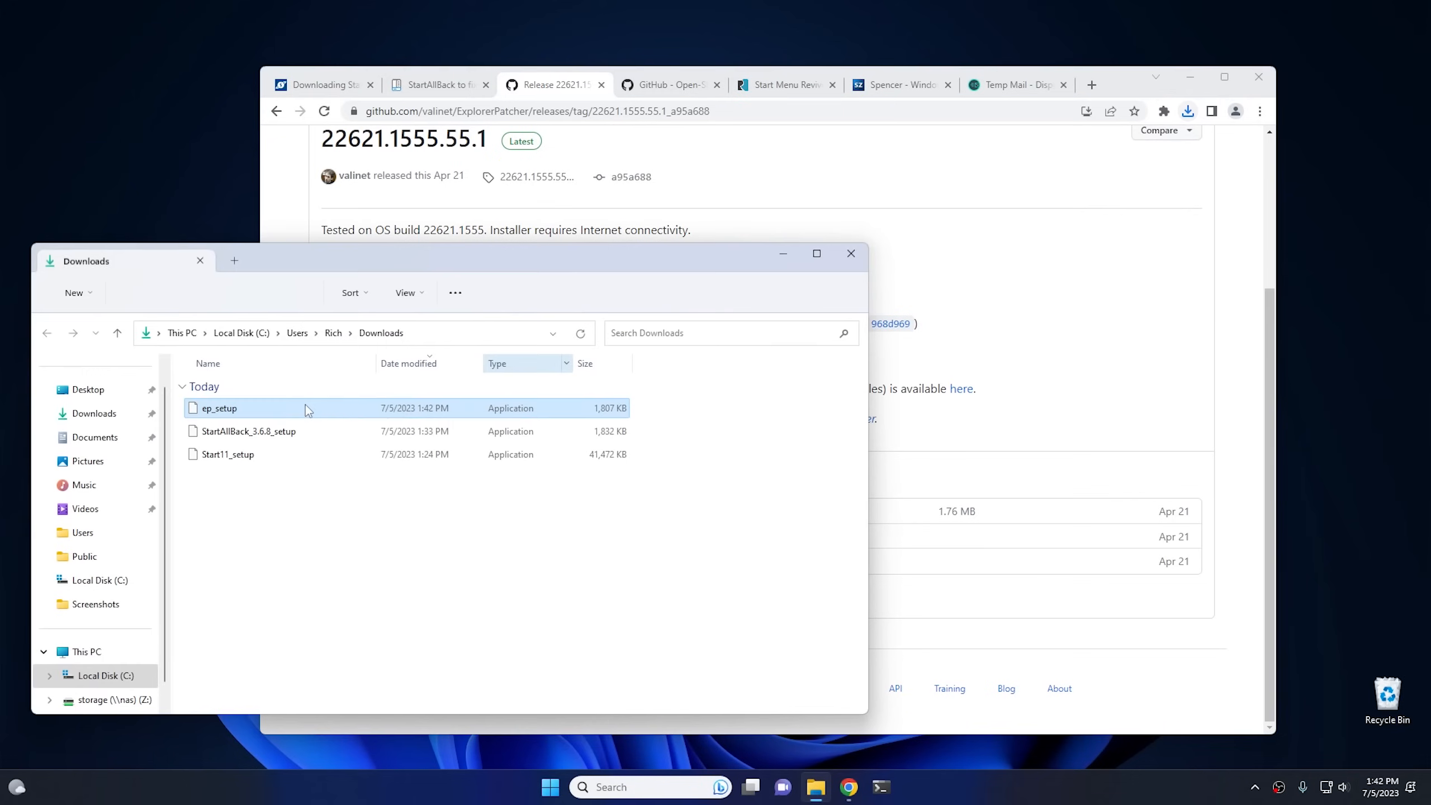
pyautogui.doubleClick(239, 409)
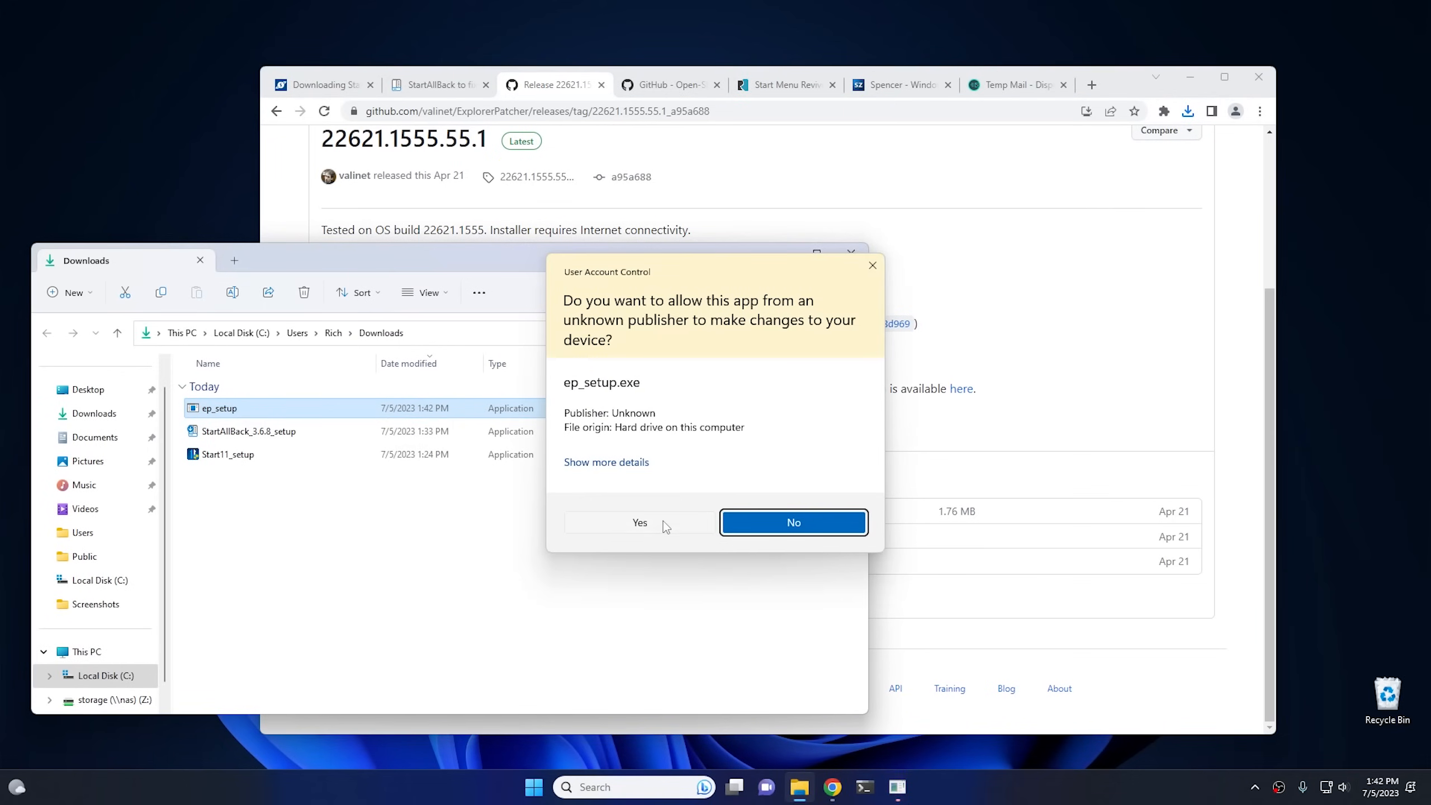
pyautogui.click(635, 524)
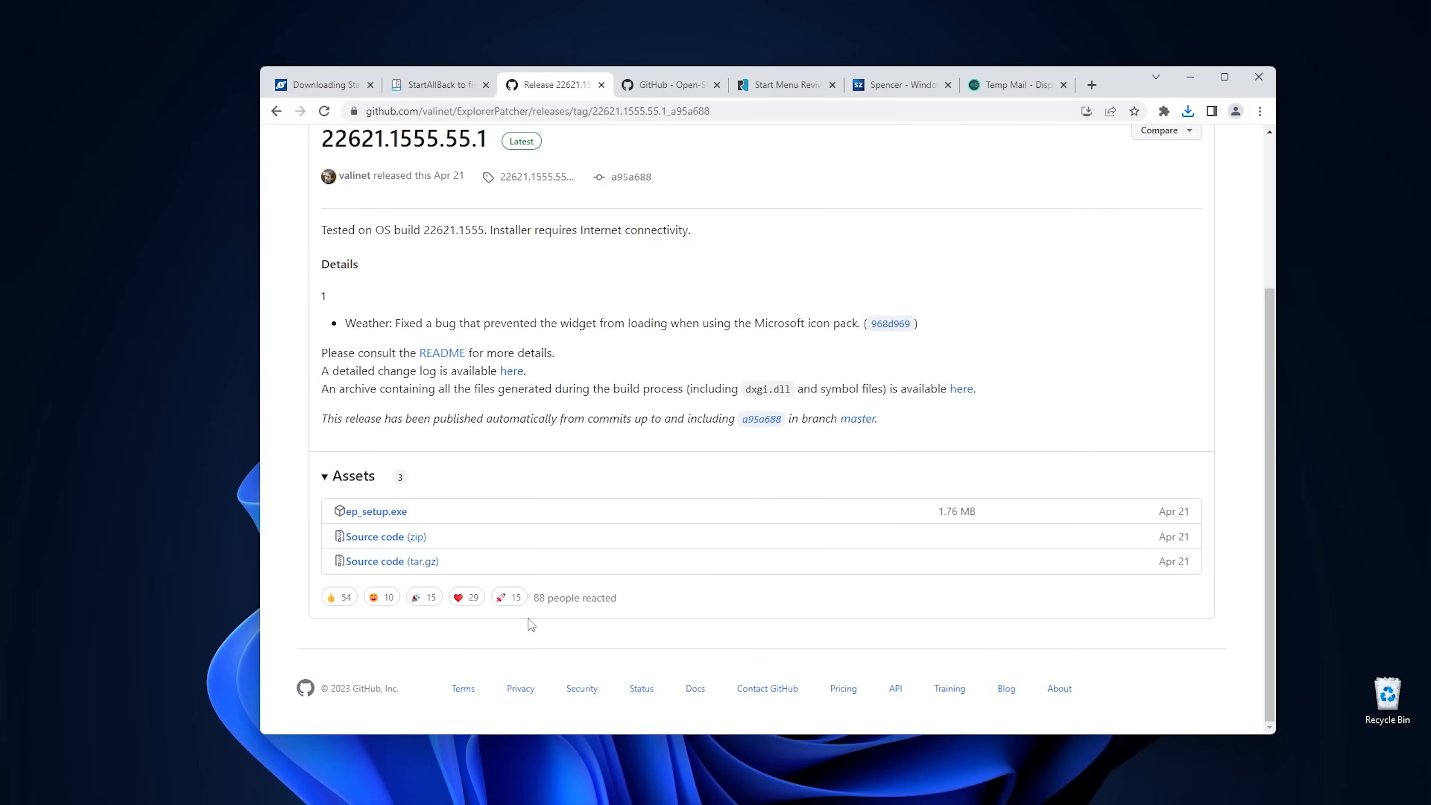
# Step: Restart the Windows Explorer process in Task Manager and close Task Manager
pyautogui.hotkey('ctrl', 'alt', 'Delete')
pyautogui.click(698, 417)
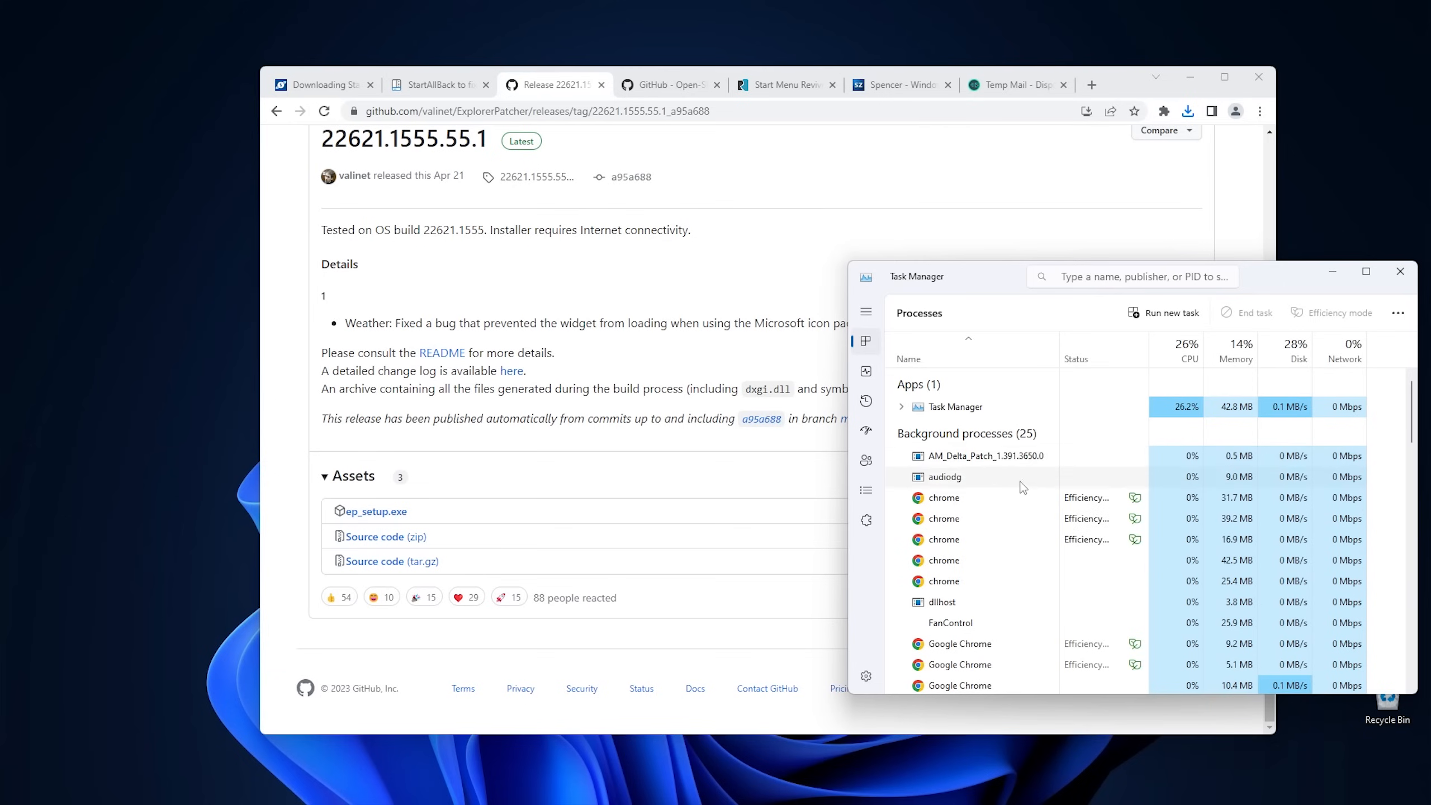
pyautogui.scroll(-10, 1009, 524)
pyautogui.scroll(-20, 1008, 527)
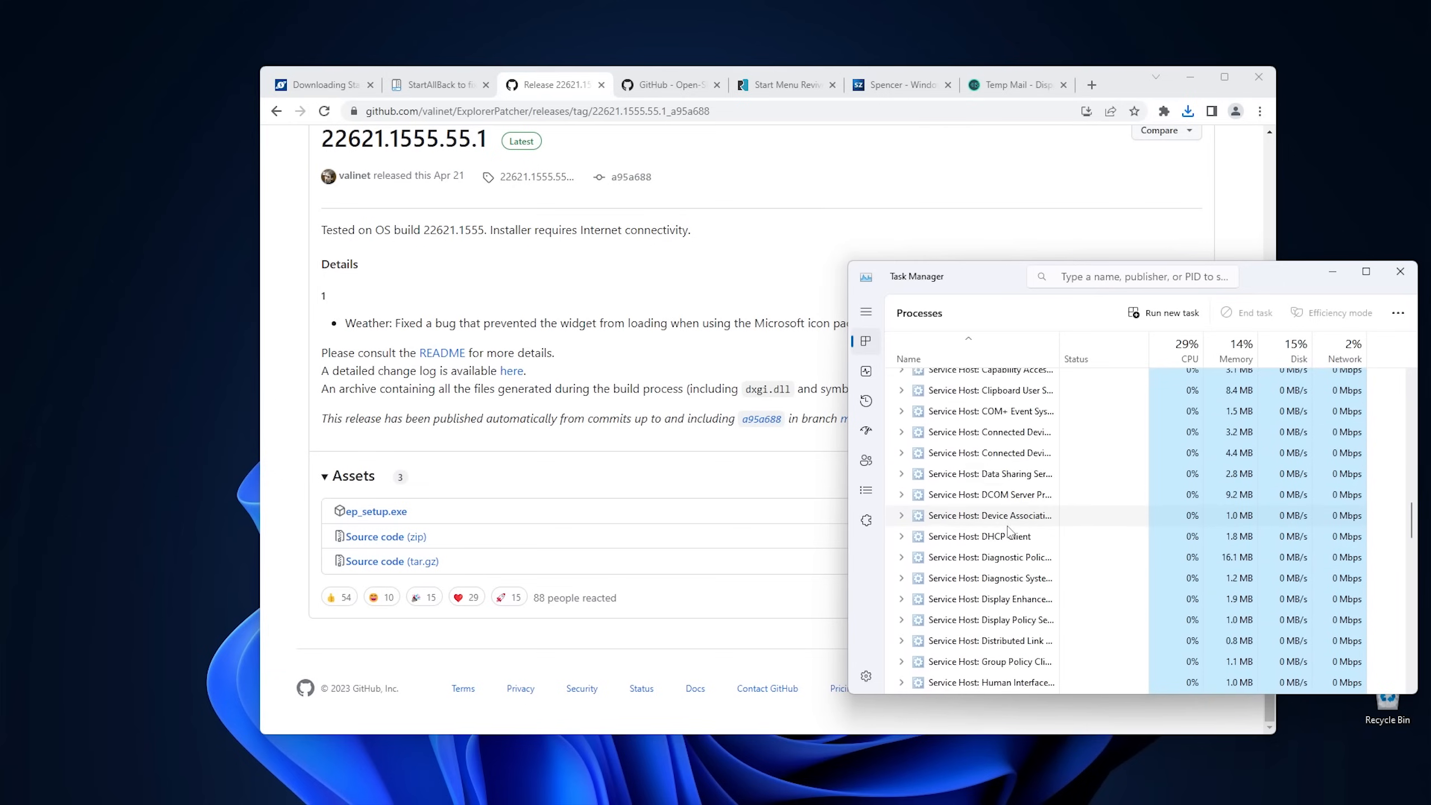
pyautogui.scroll(-12, 1008, 530)
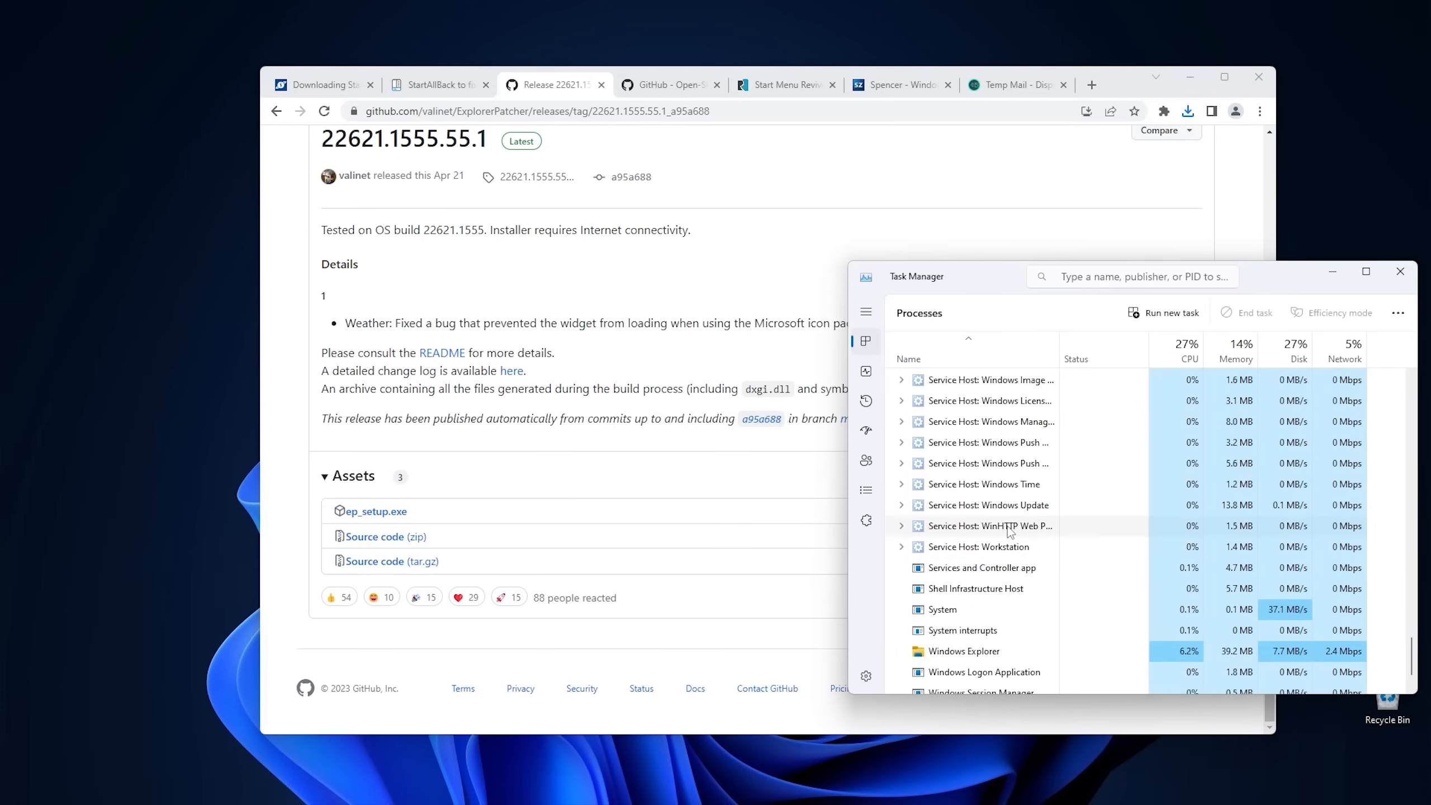
pyautogui.click(951, 601)
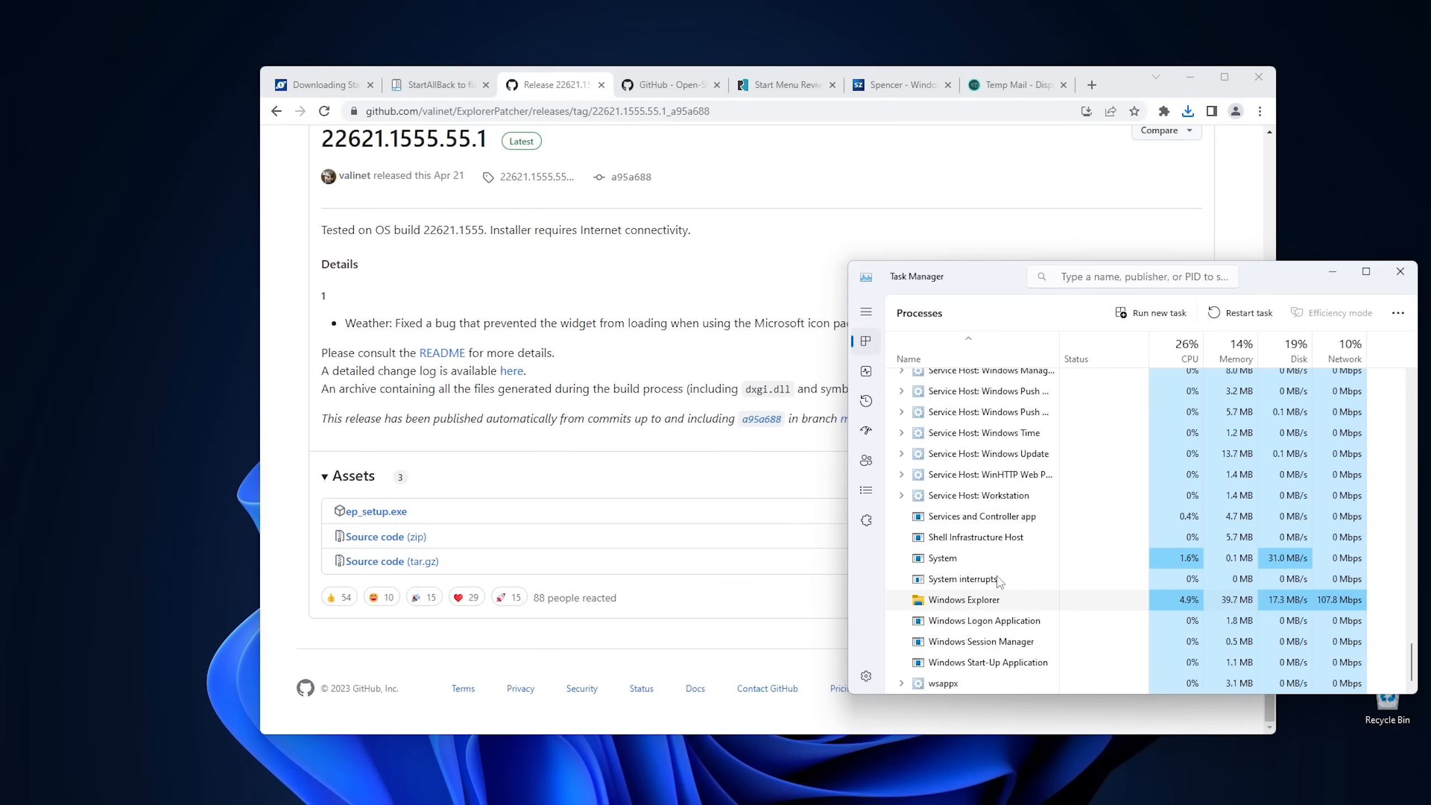
pyautogui.click(1237, 315)
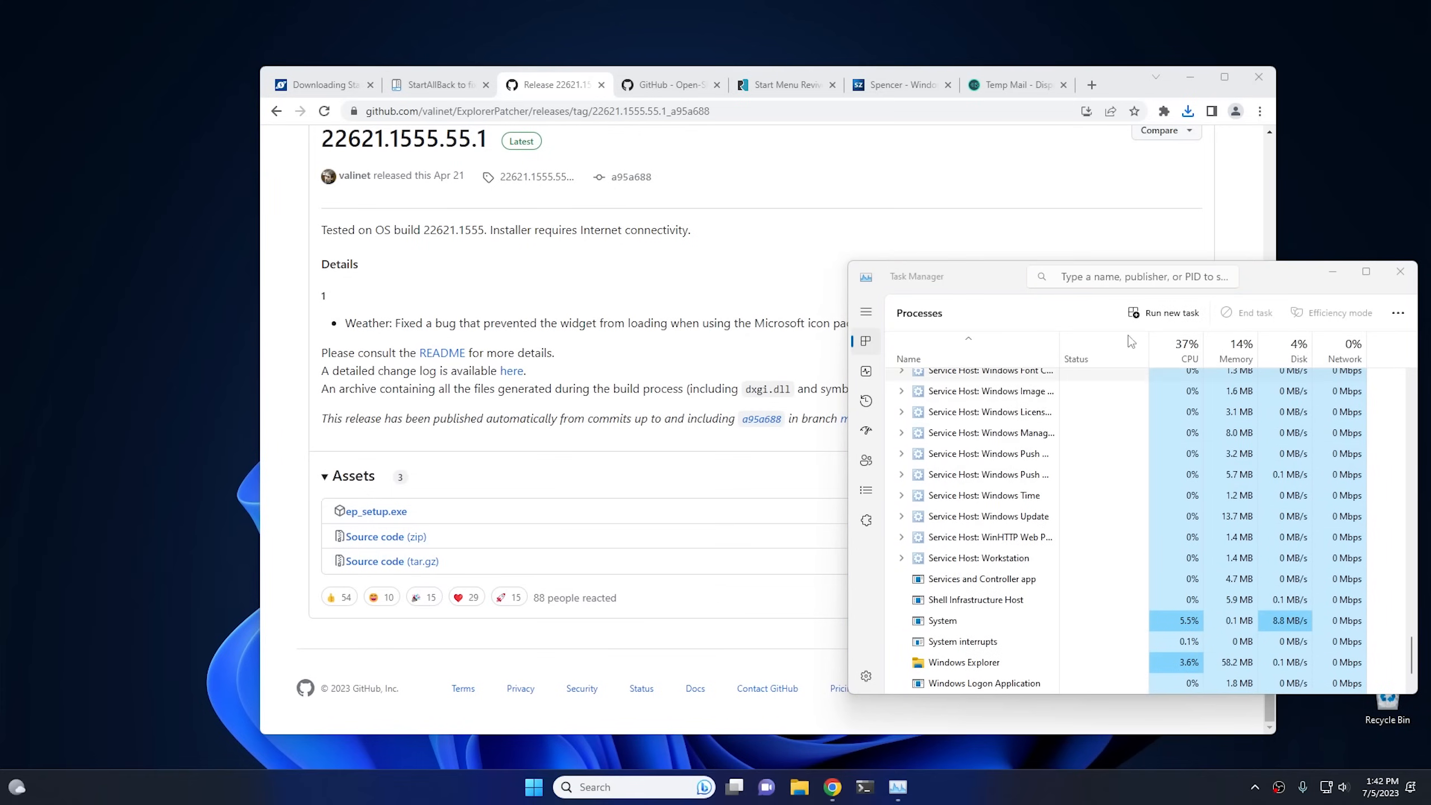
pyautogui.click(1401, 271)
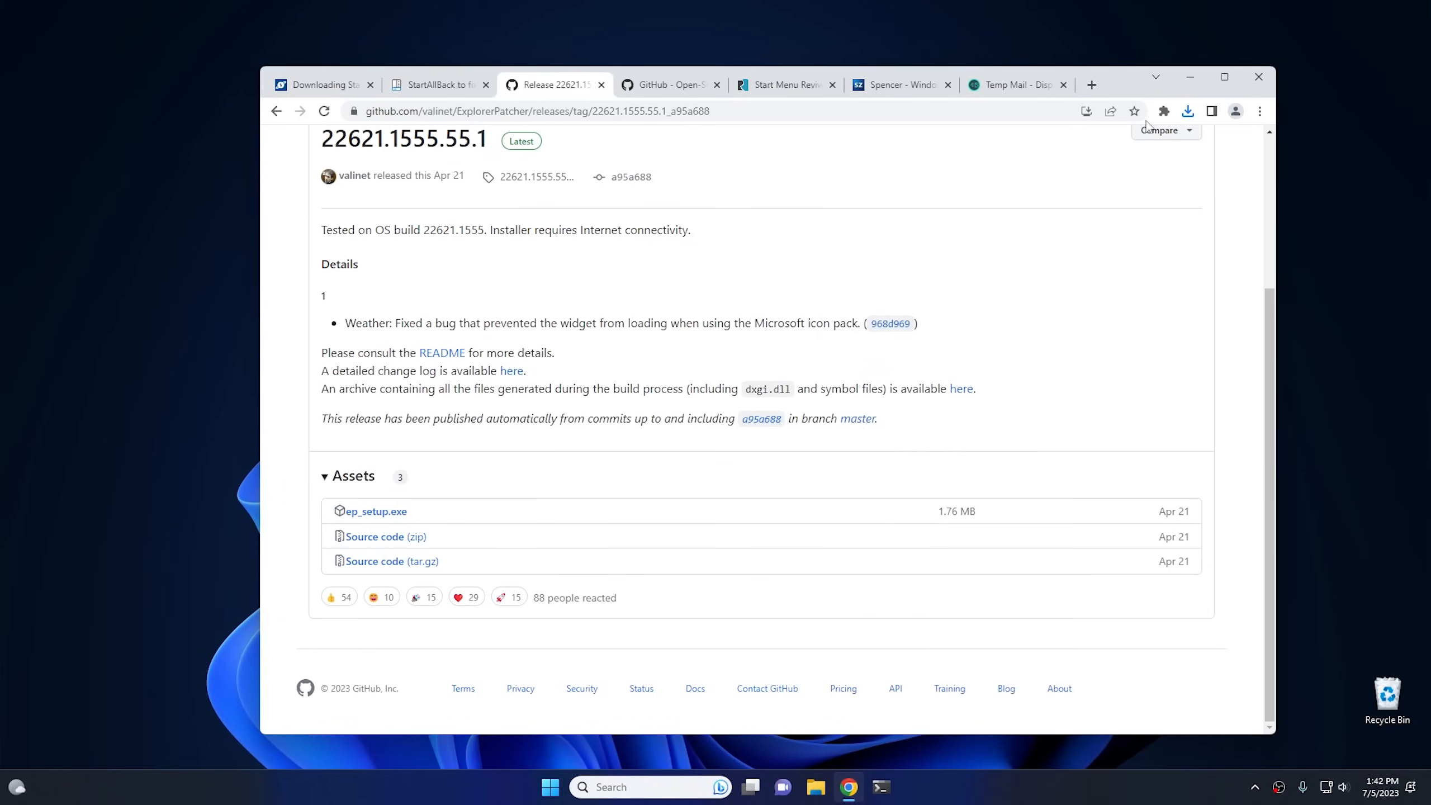
# Step: Minimize the browser and open the ExplorerPatcher Properties window from the taskbar
pyautogui.click(1189, 77)
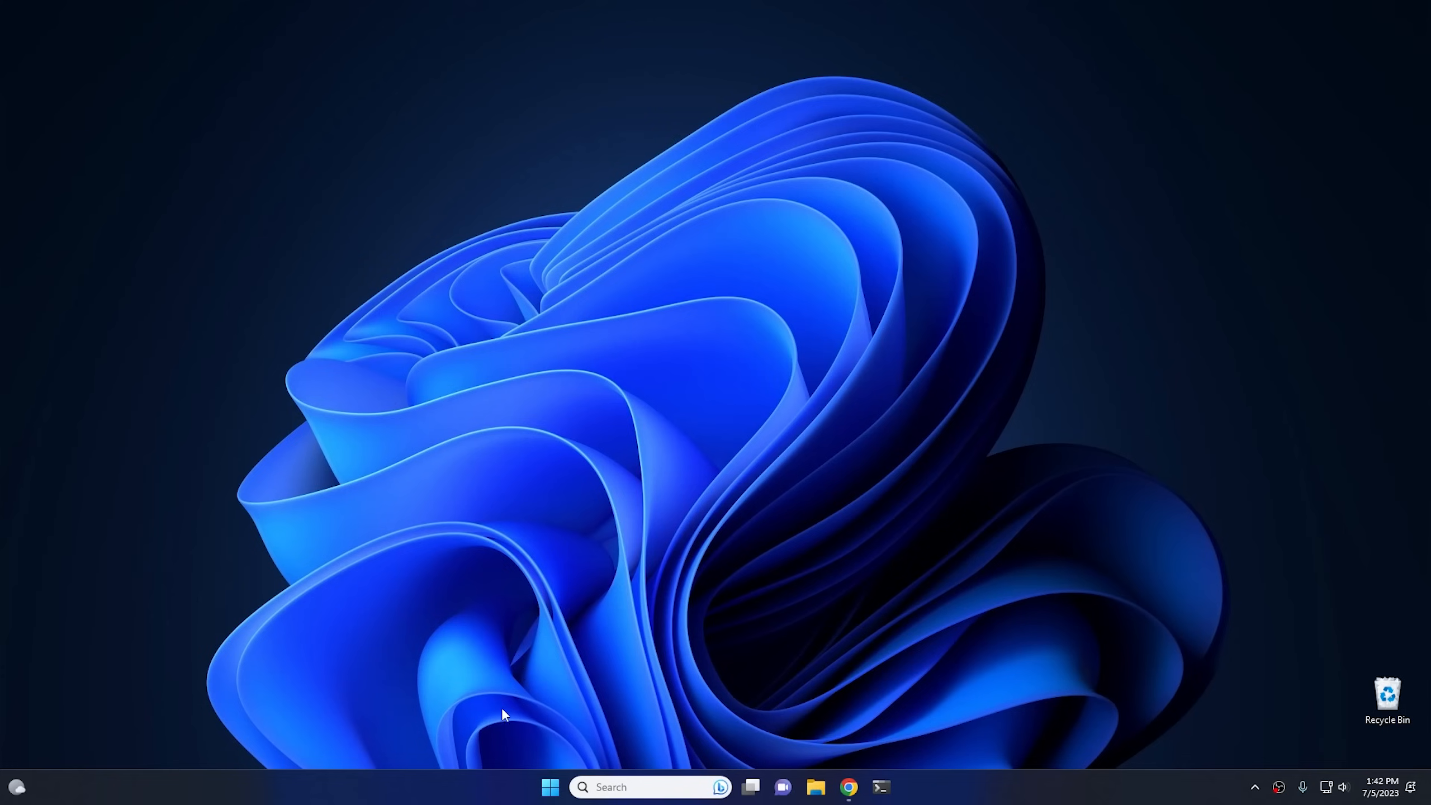
pyautogui.rightClick(477, 783)
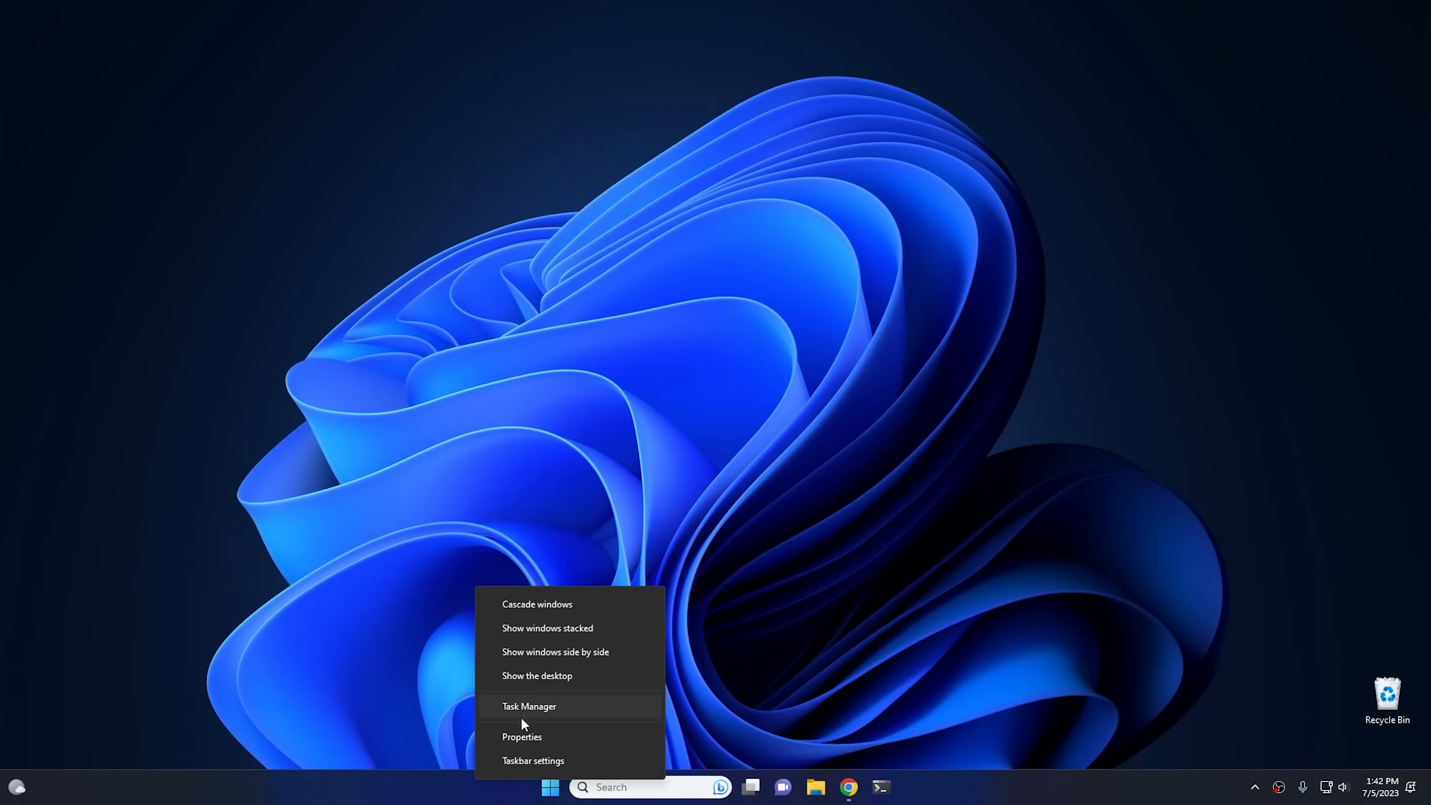
pyautogui.click(524, 738)
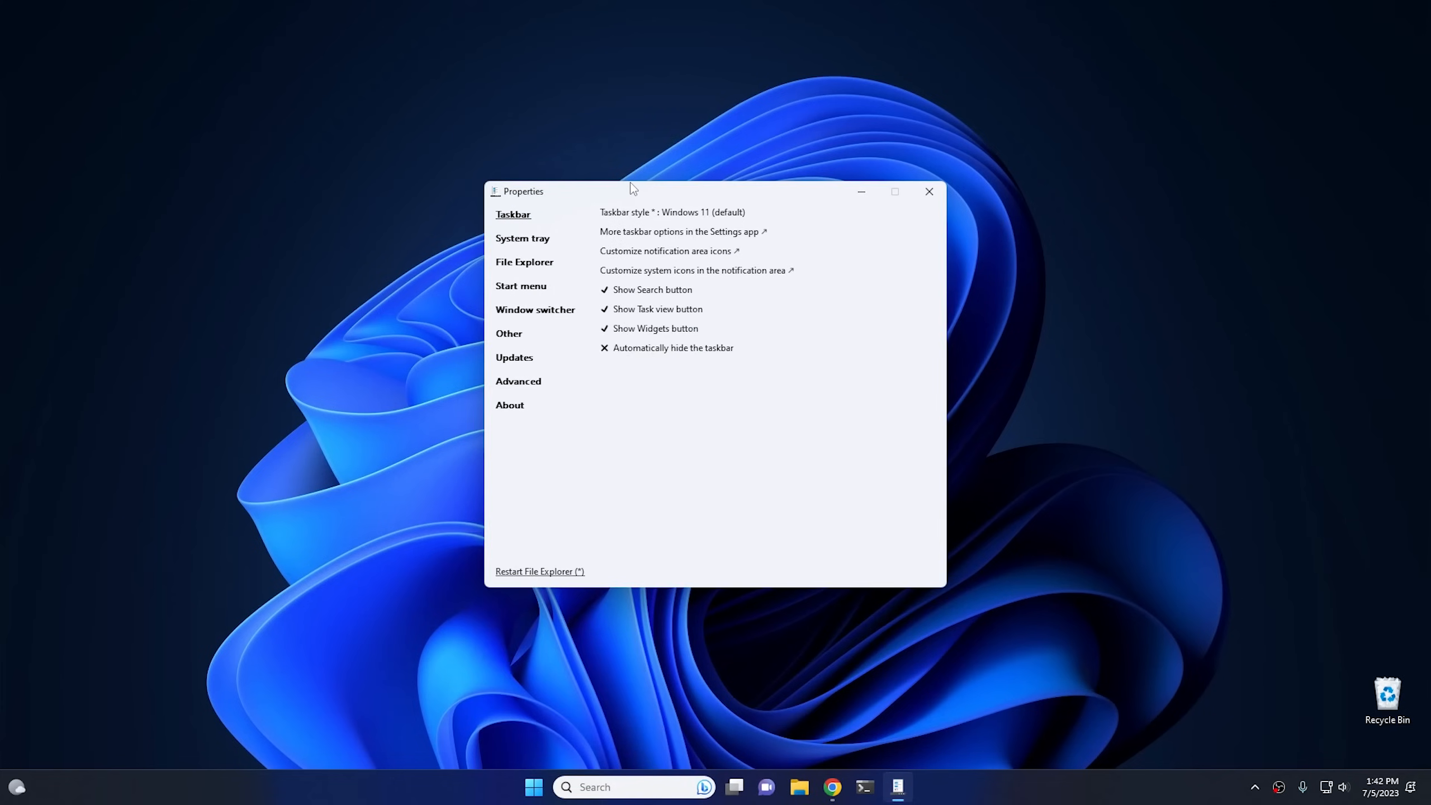
pyautogui.moveTo(640, 188); pyautogui.dragTo(659, 196)
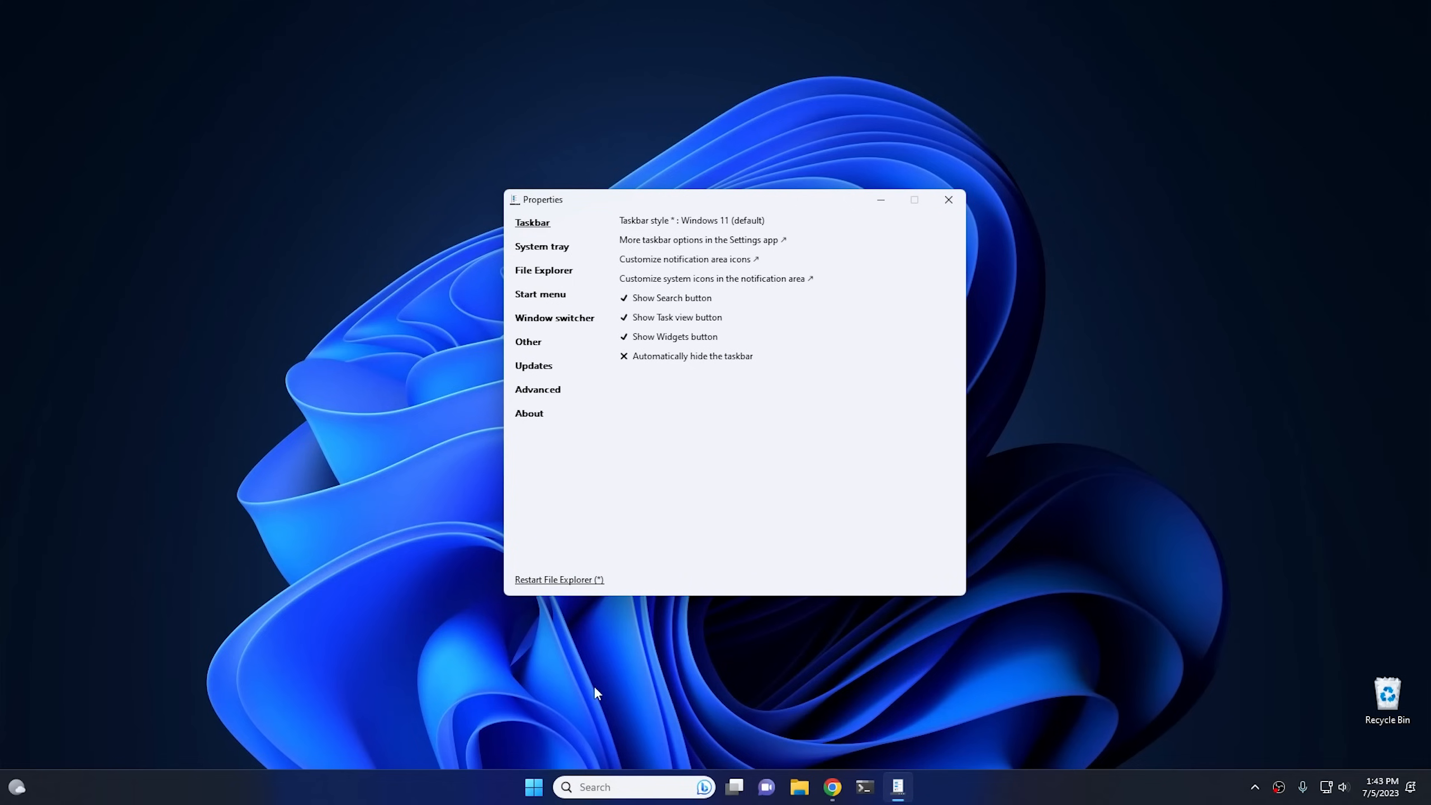
# Step: Check the current Start menu, and set the Start menu style to Windows 10 in the ExplorerPatcher properties
pyautogui.click(534, 789)
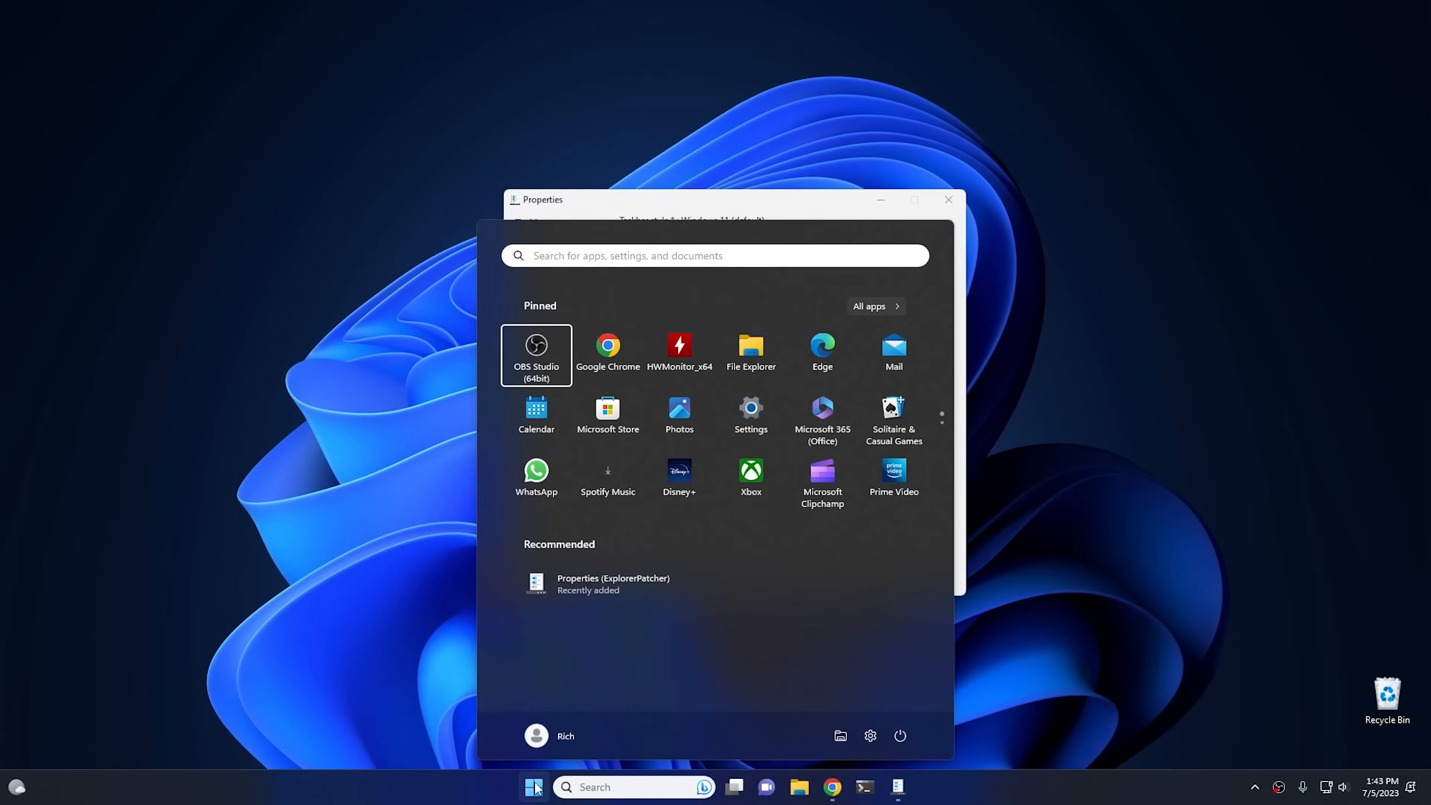
pyautogui.click(534, 789)
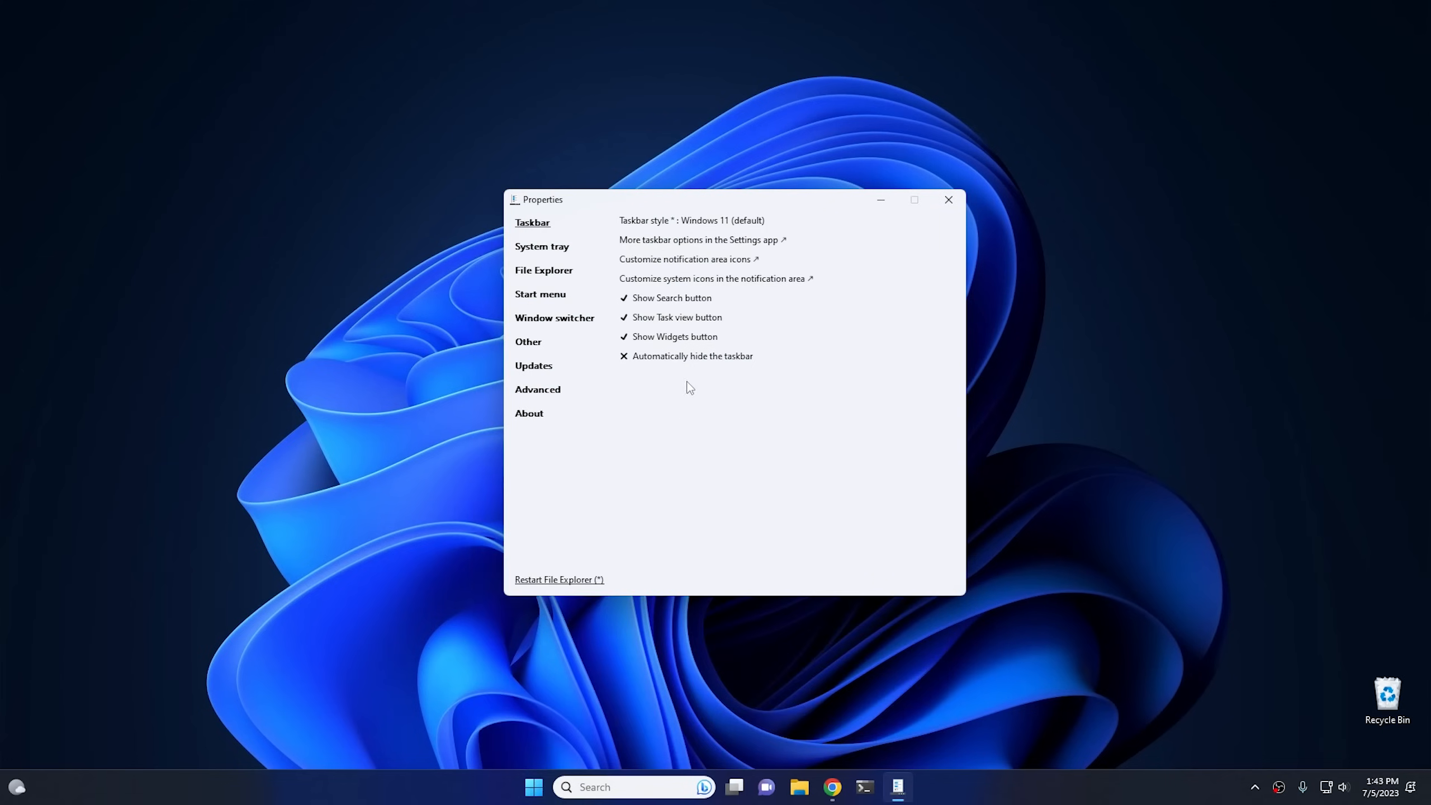
pyautogui.click(541, 294)
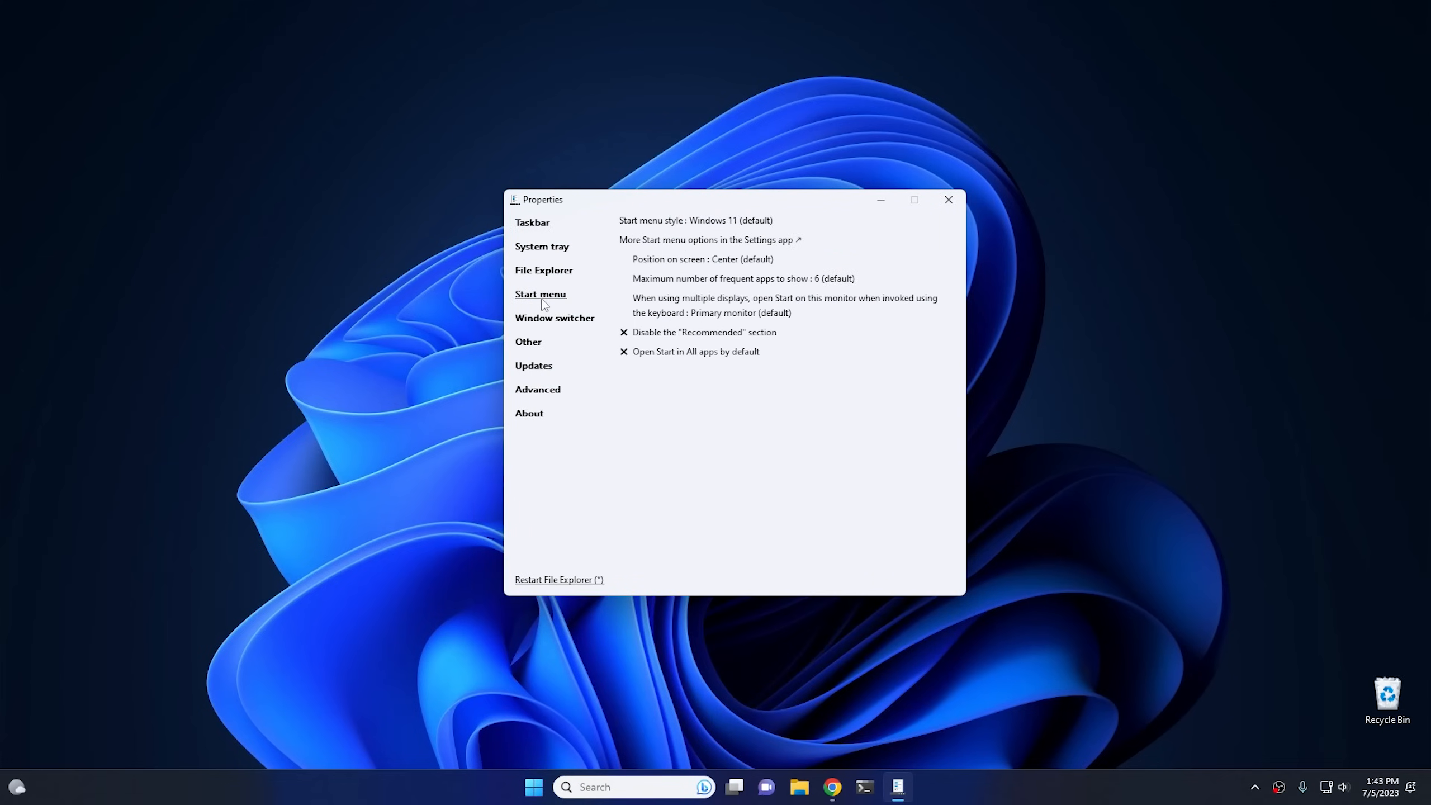
pyautogui.click(725, 222)
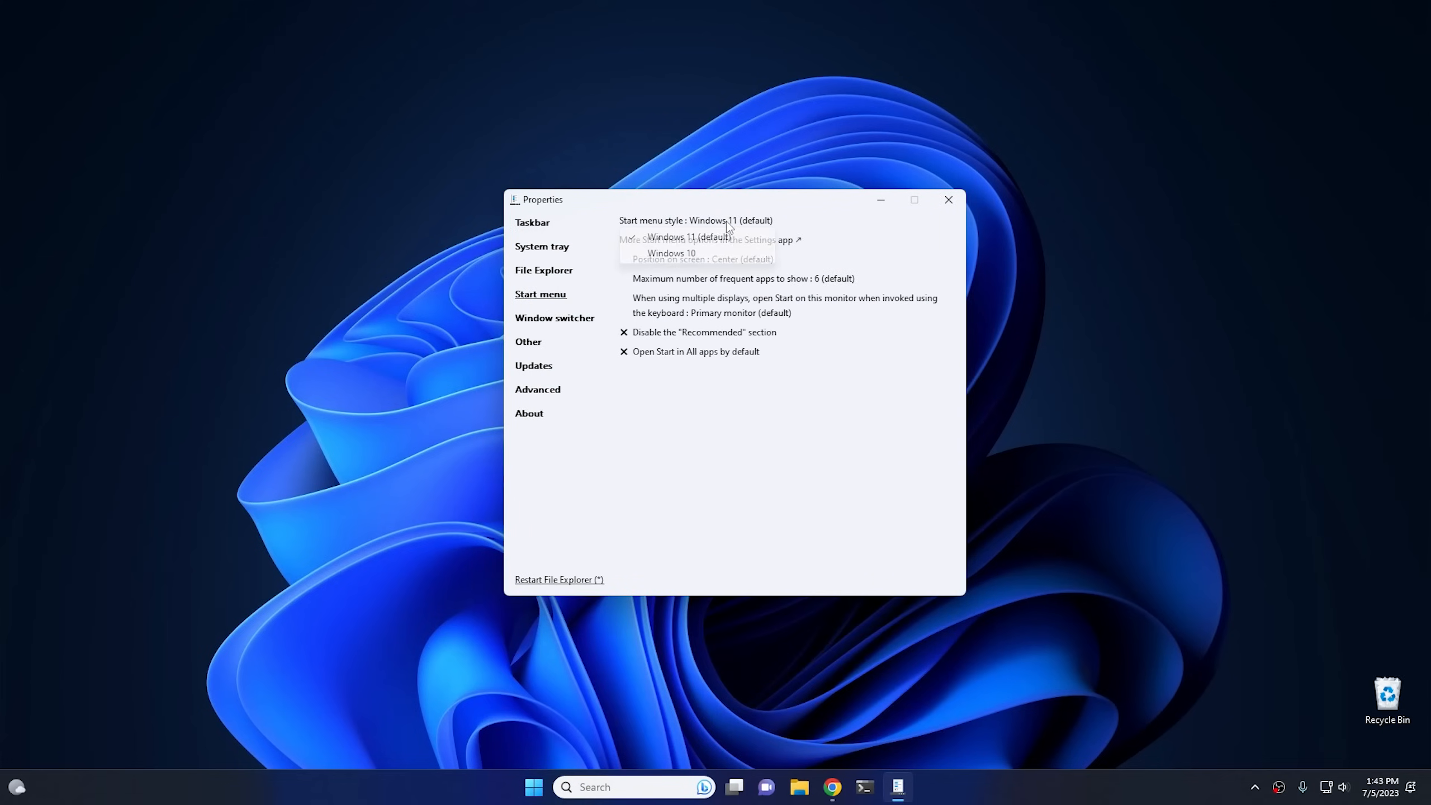
pyautogui.click(699, 254)
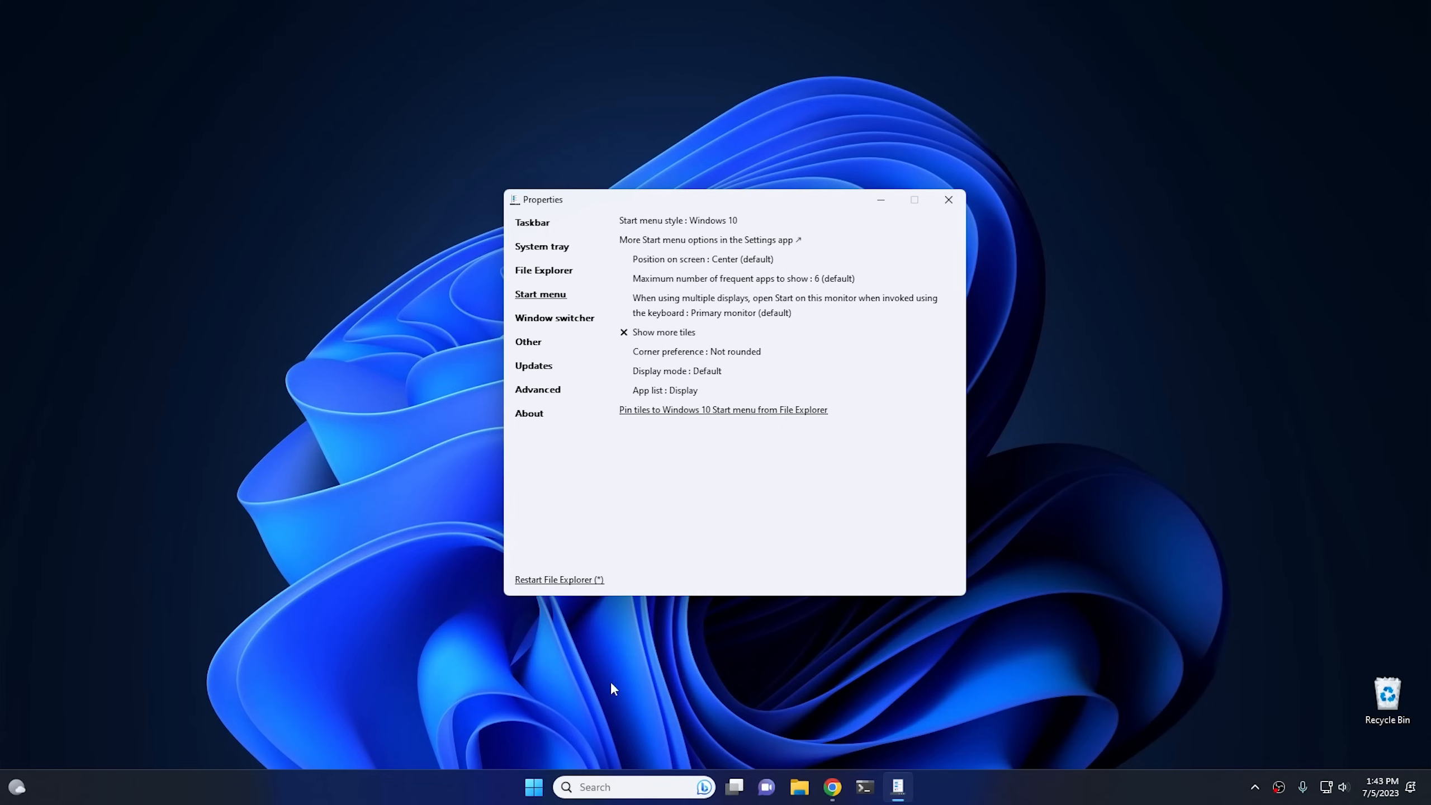
# Step: View the Windows 10 style Start menu with its app list and tiles, and return to the Properties window
pyautogui.click(533, 788)
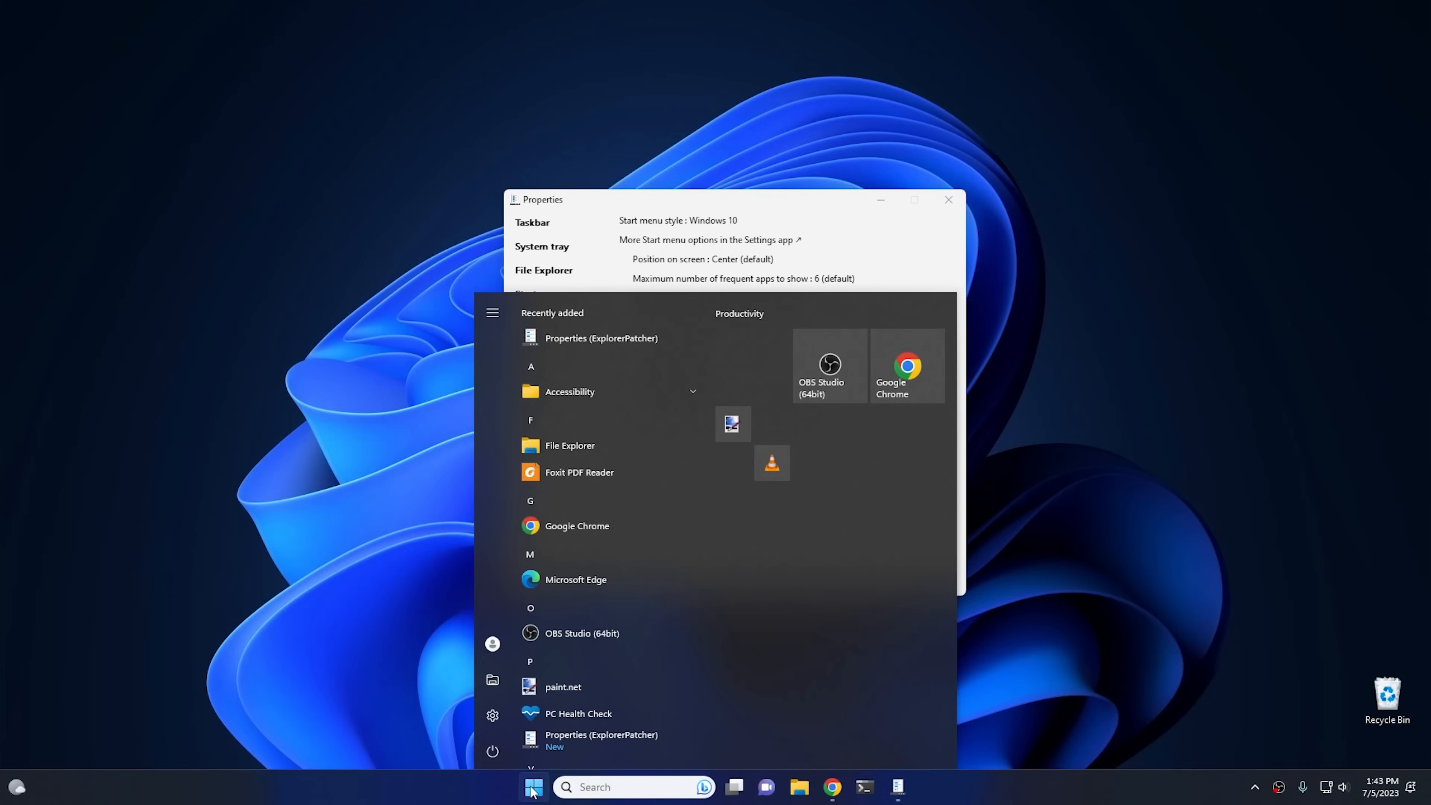
pyautogui.click(532, 790)
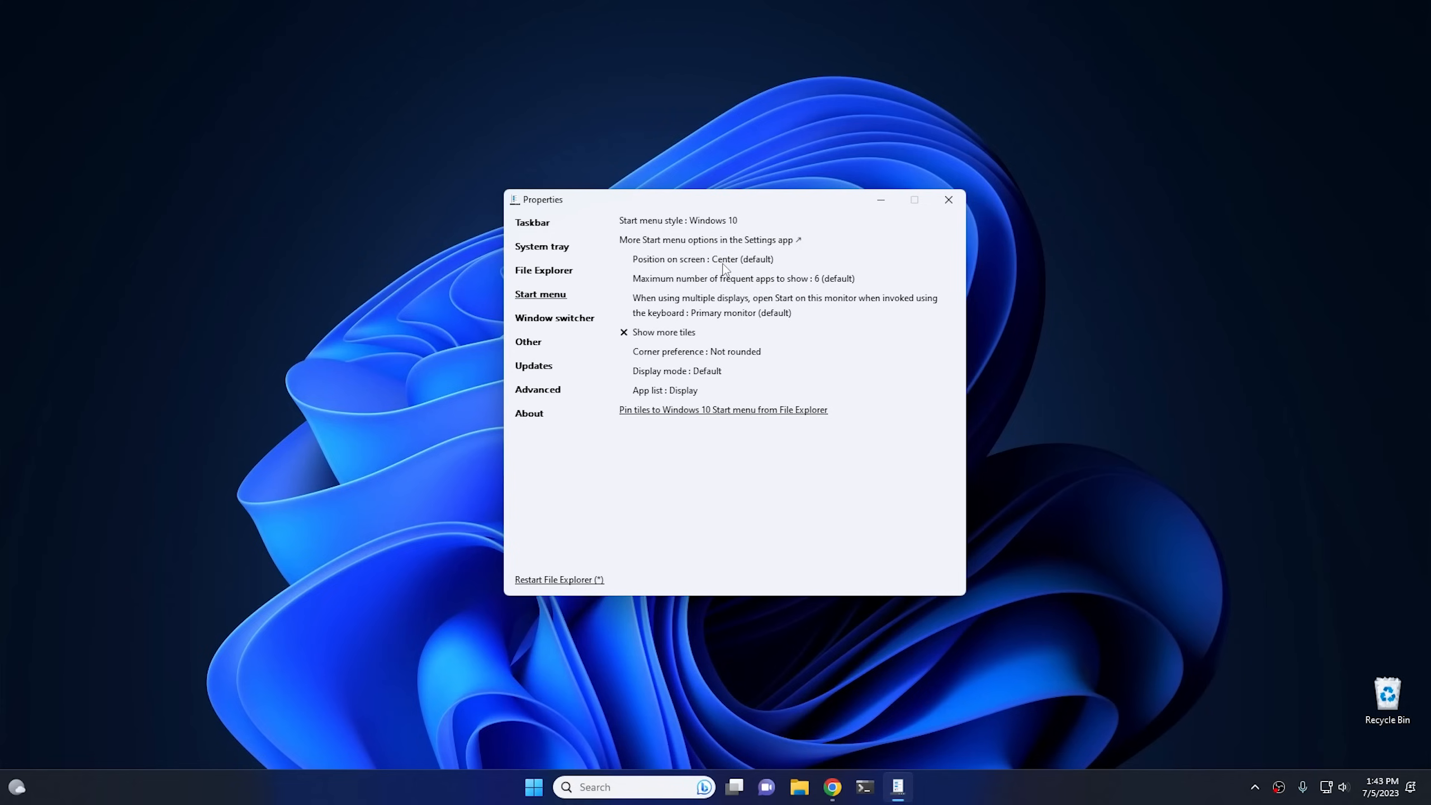
pyautogui.click(528, 797)
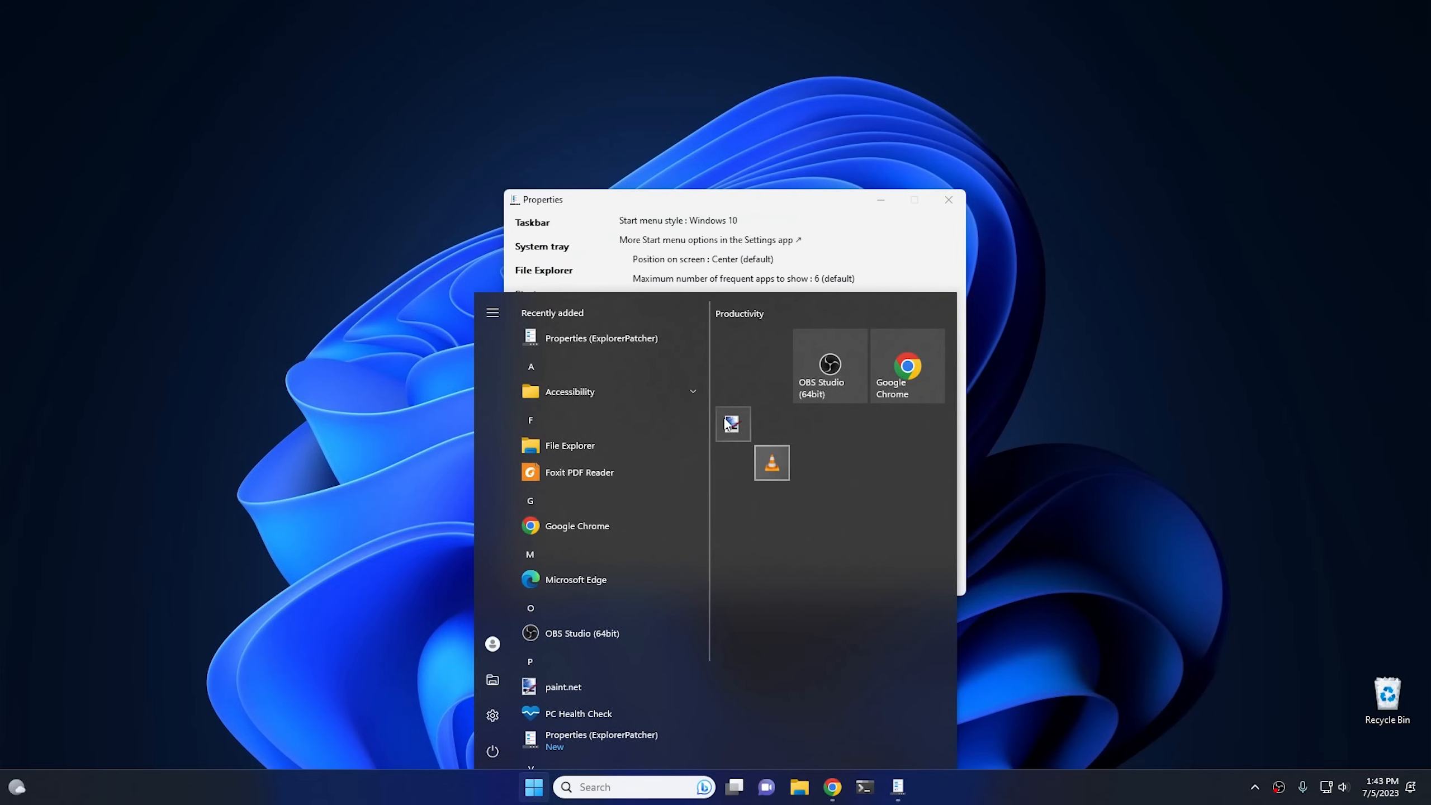
pyautogui.click(650, 199)
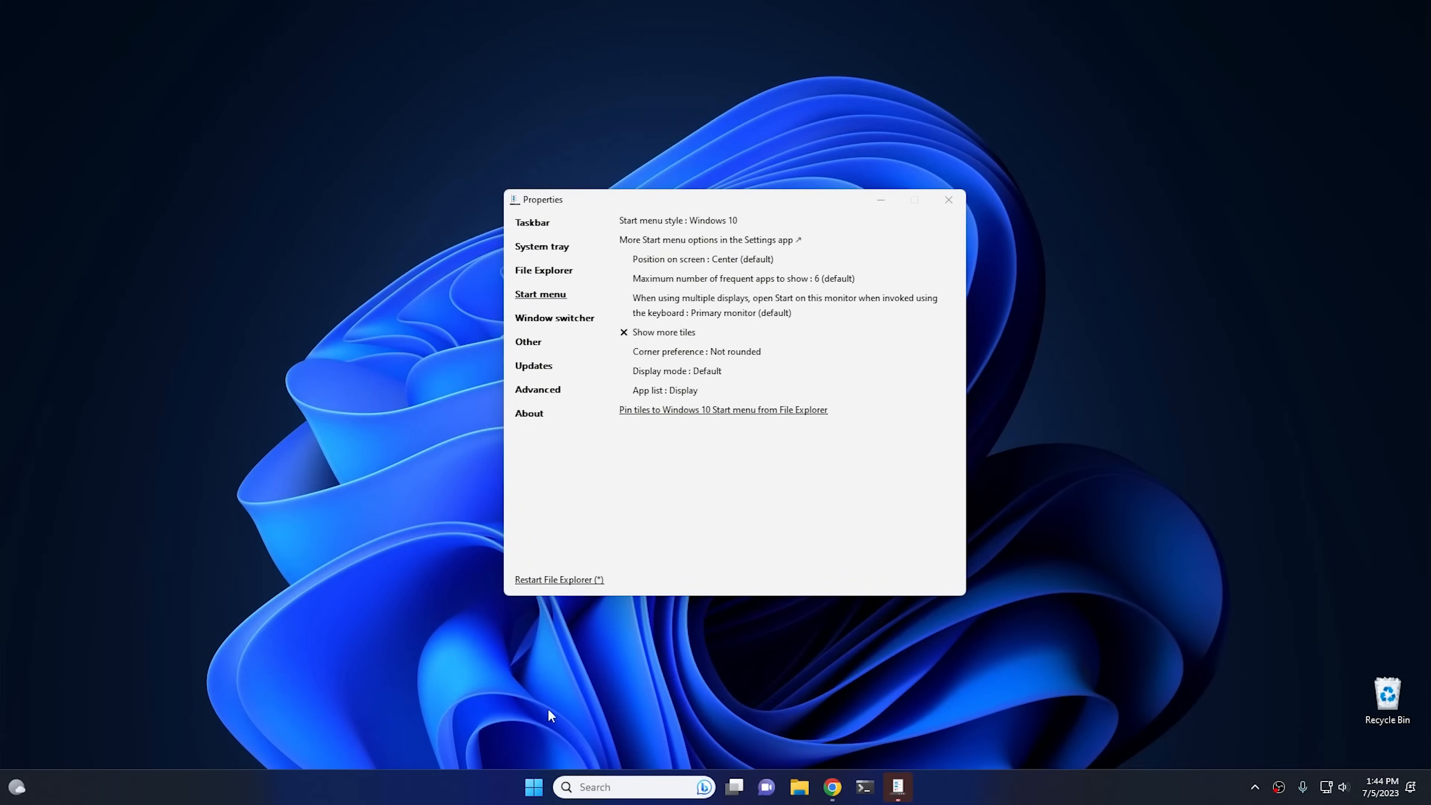
# Step: Open Windows Settings from the Start menu and go to the Folders page of the Start personalization settings
pyautogui.click(531, 786)
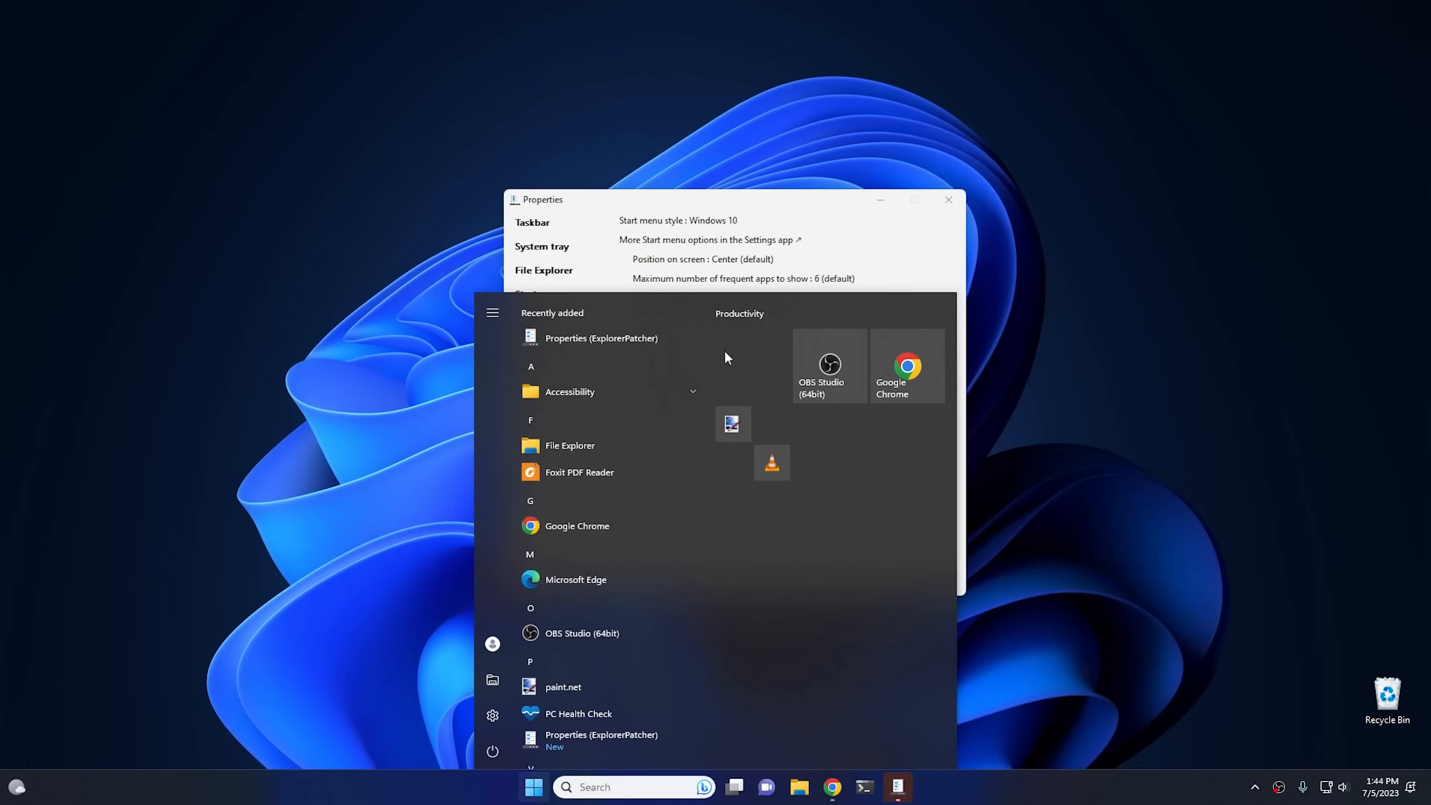
pyautogui.click(493, 715)
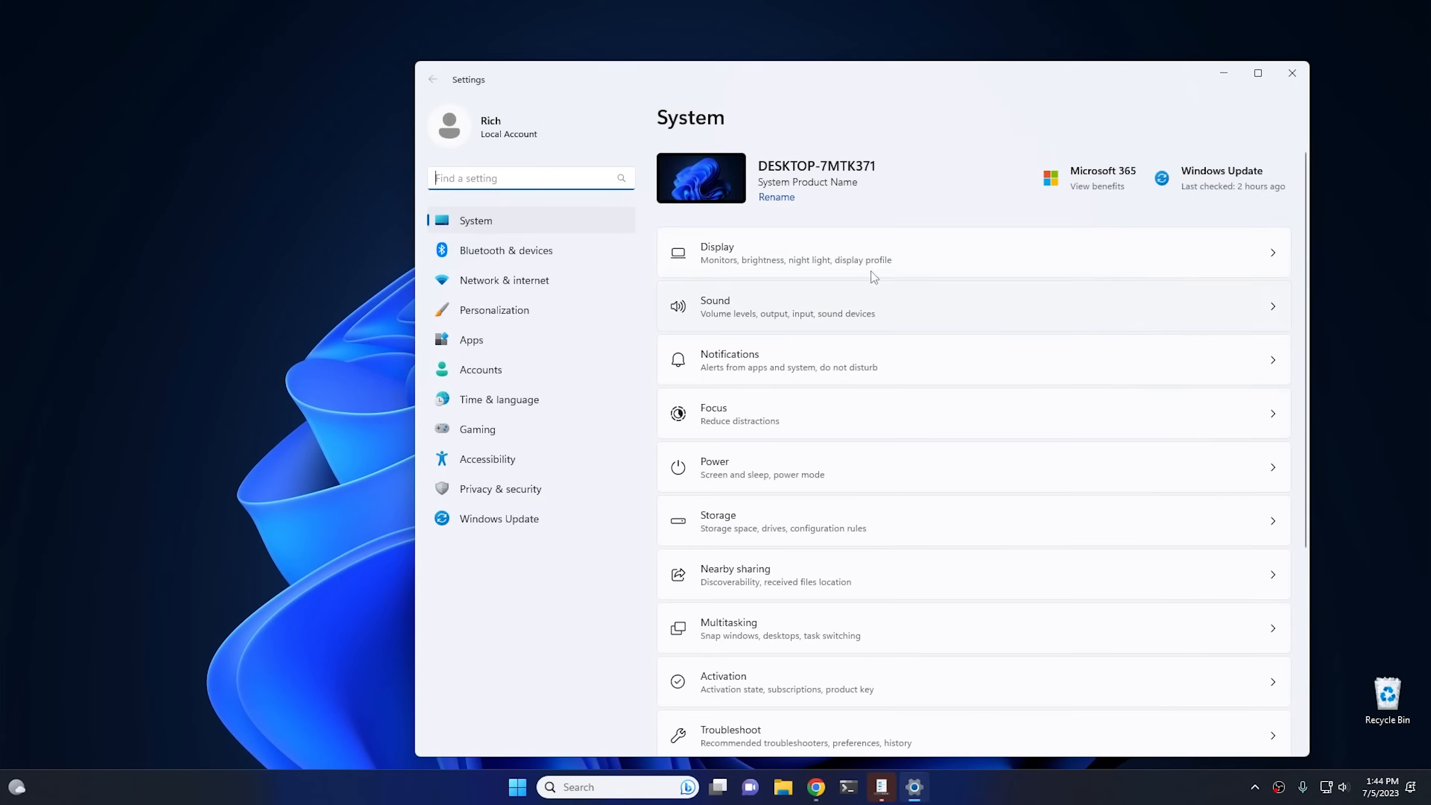
pyautogui.click(479, 314)
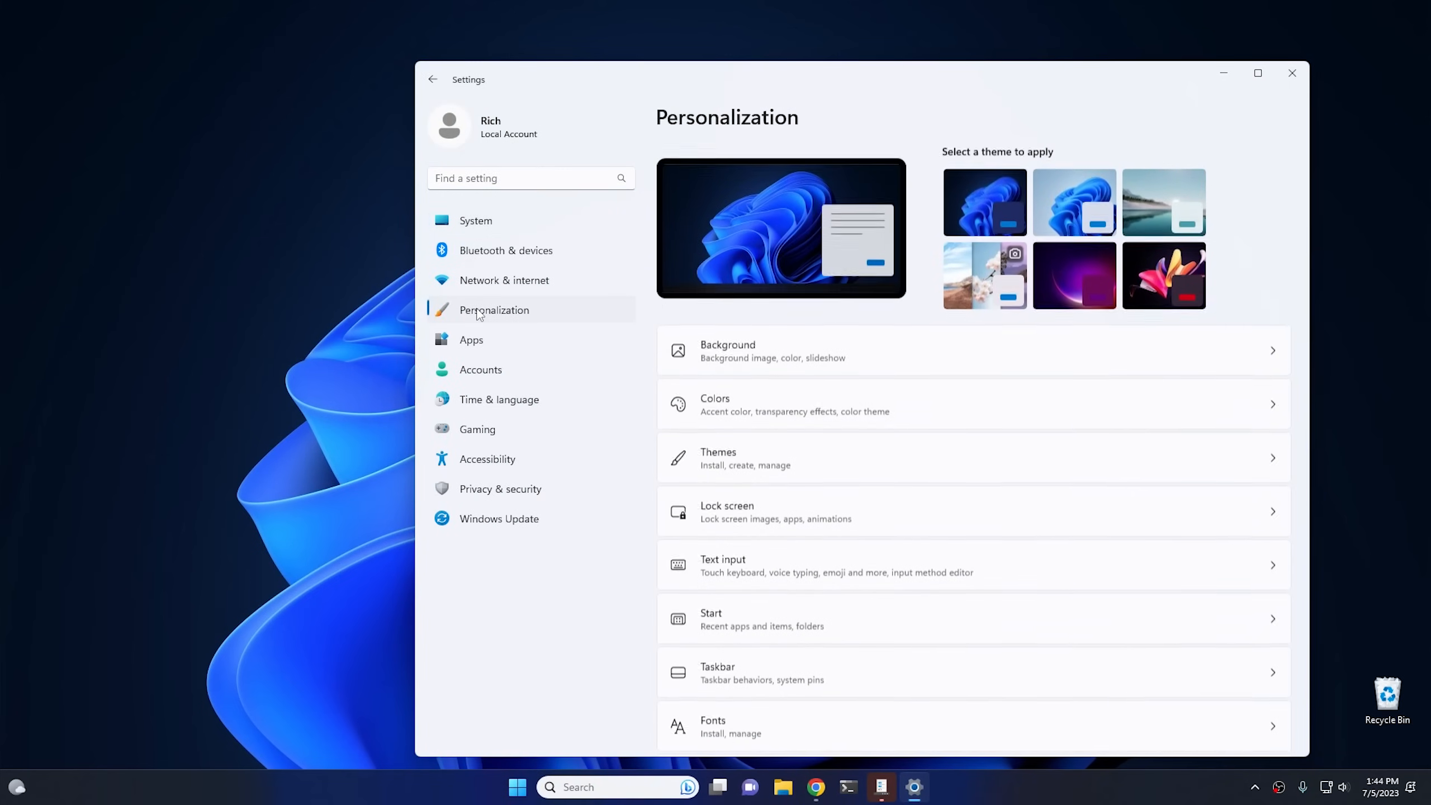
pyautogui.click(744, 623)
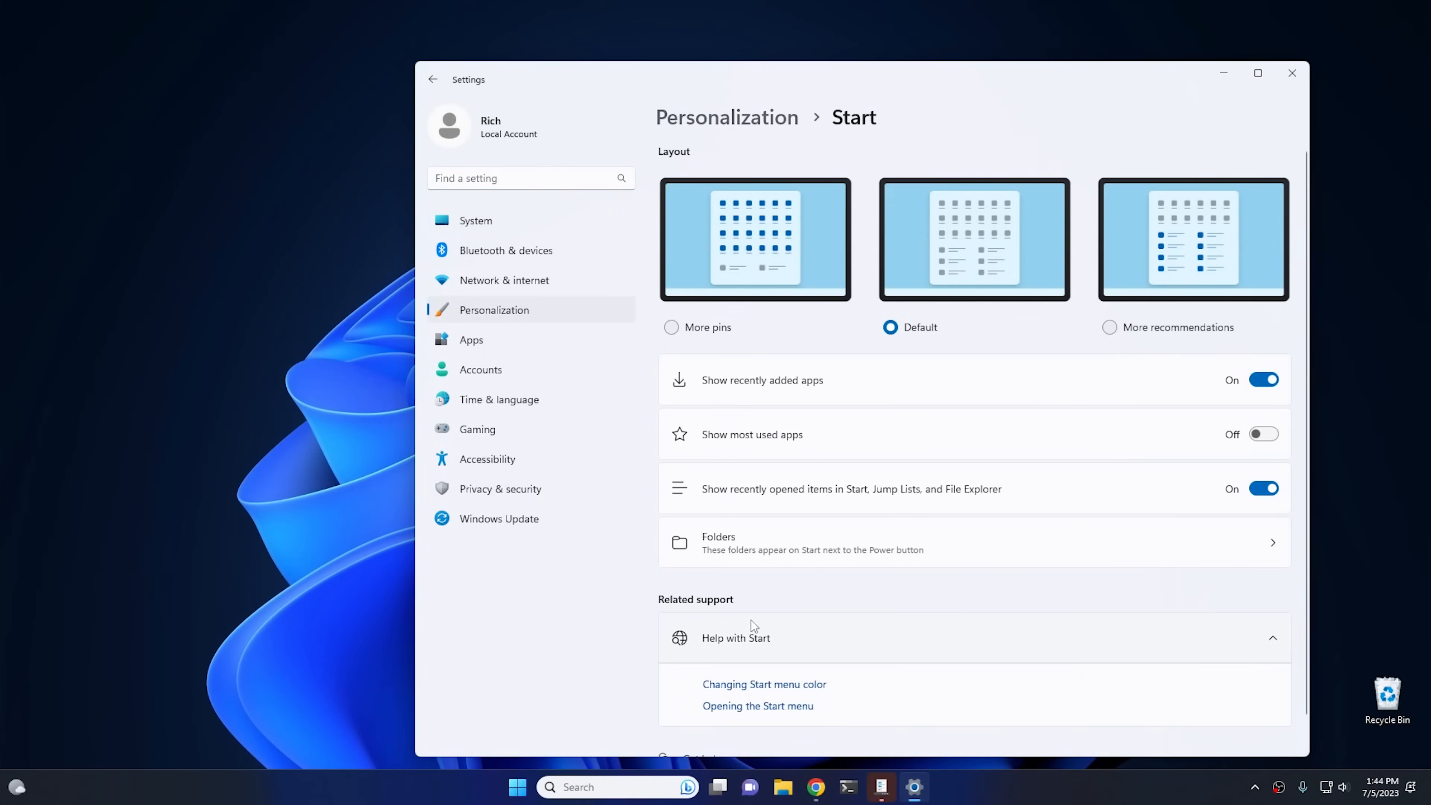
pyautogui.click(744, 545)
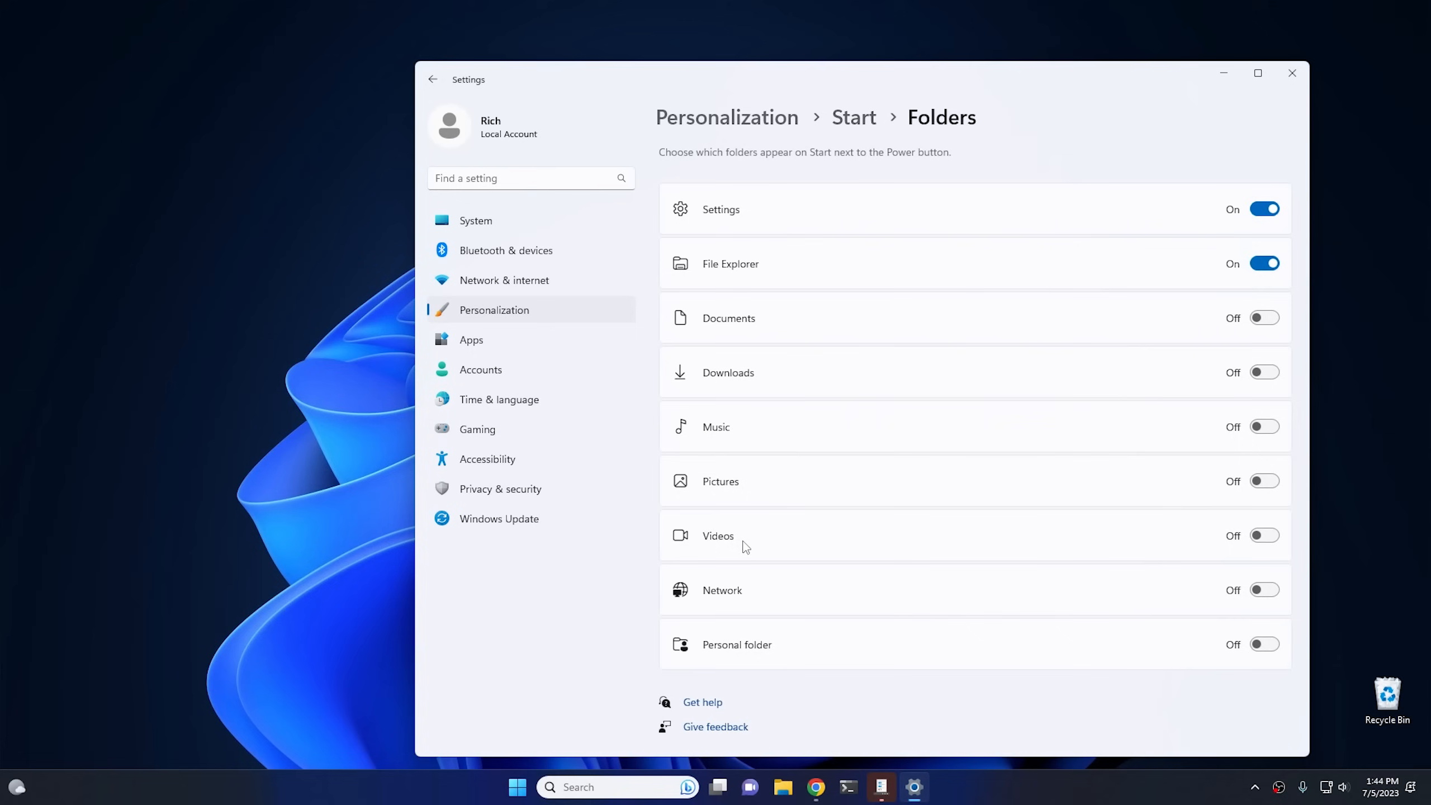
# Step: Turn off the File Explorer and Settings folders for Start and check the result in the Start menu
pyautogui.click(1262, 261)
pyautogui.click(1264, 209)
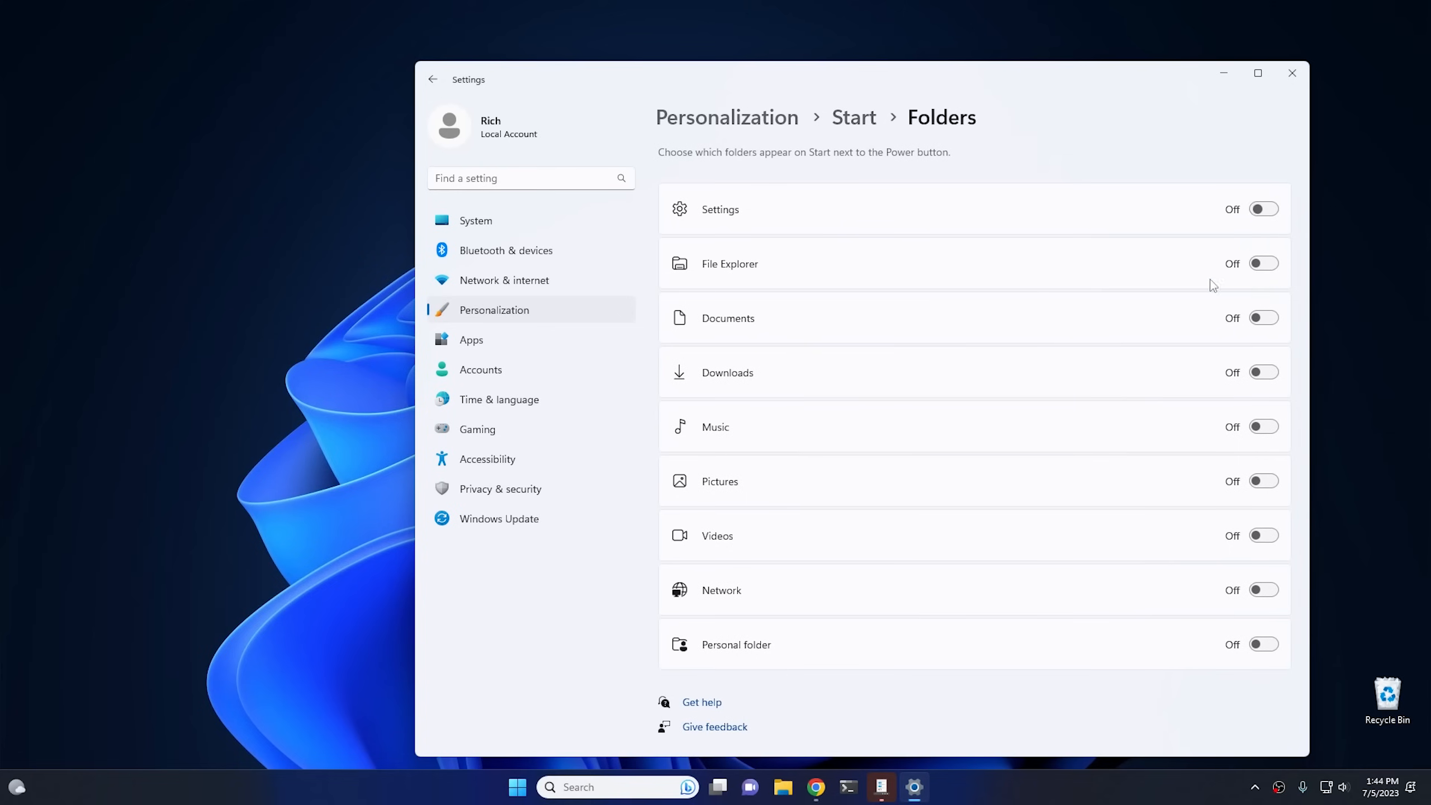
pyautogui.click(516, 787)
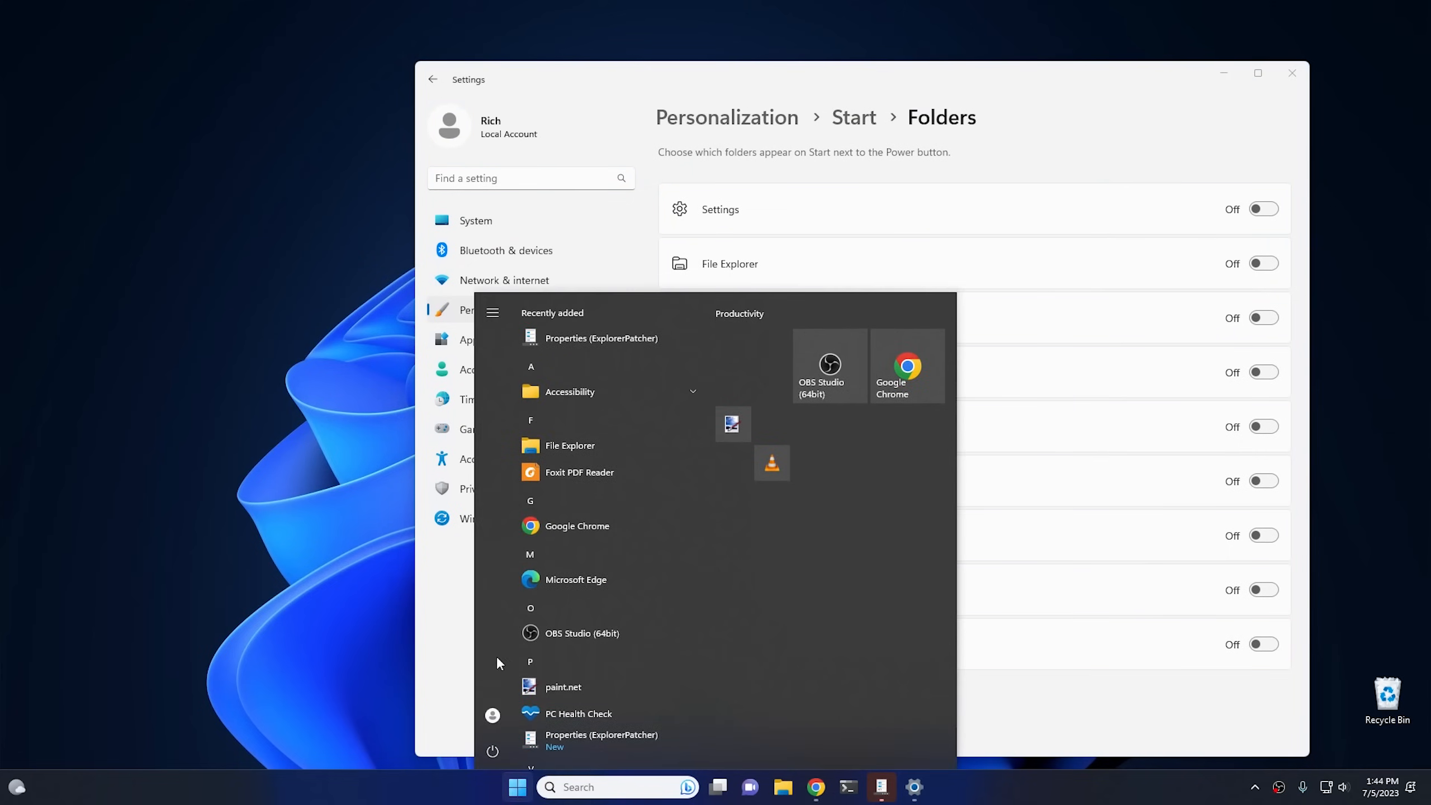
pyautogui.press('Escape')
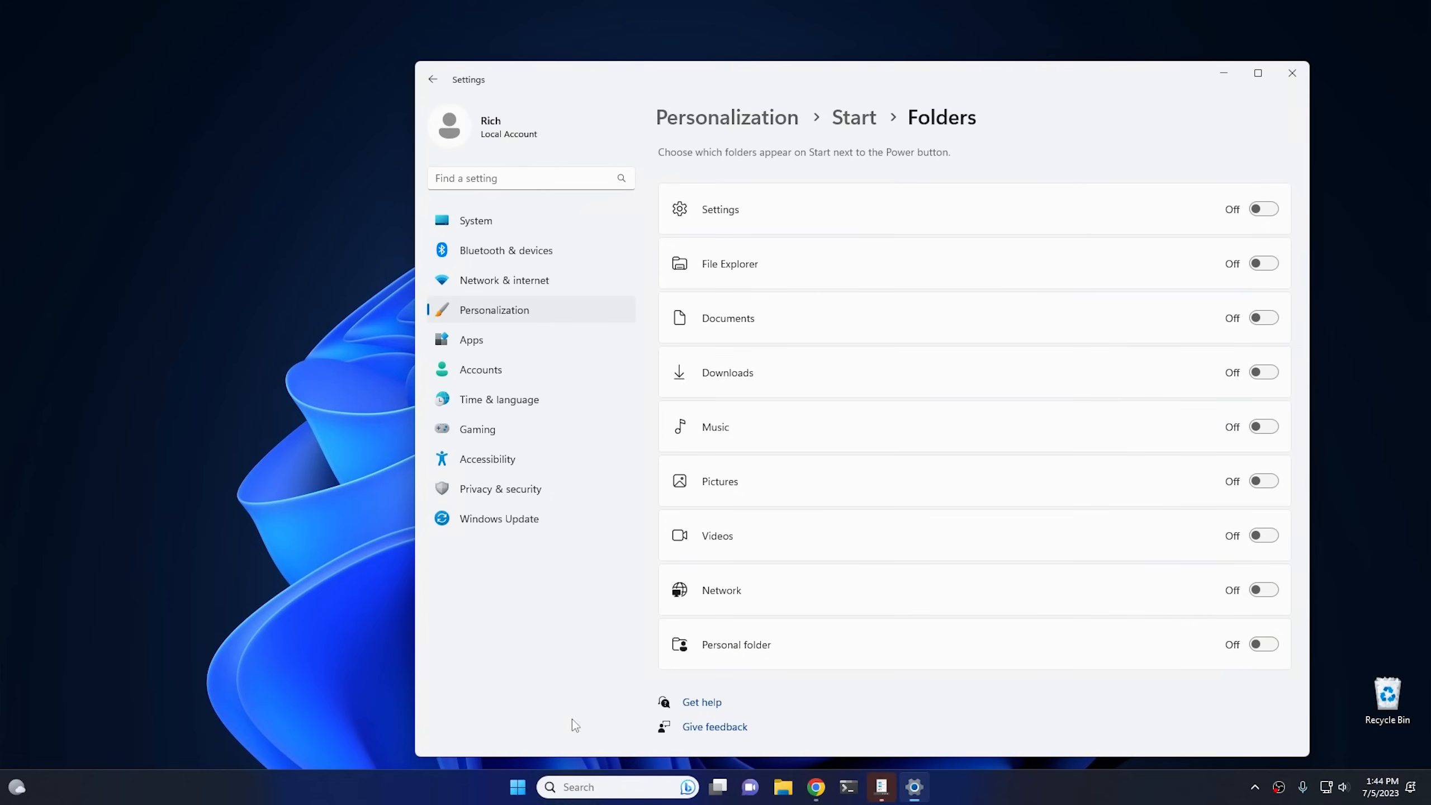
# Step: Turn the Settings and File Explorer folders back on for Start, recheck the Start menu, and close Windows Settings
pyautogui.click(1265, 211)
pyautogui.click(1266, 267)
pyautogui.click(519, 788)
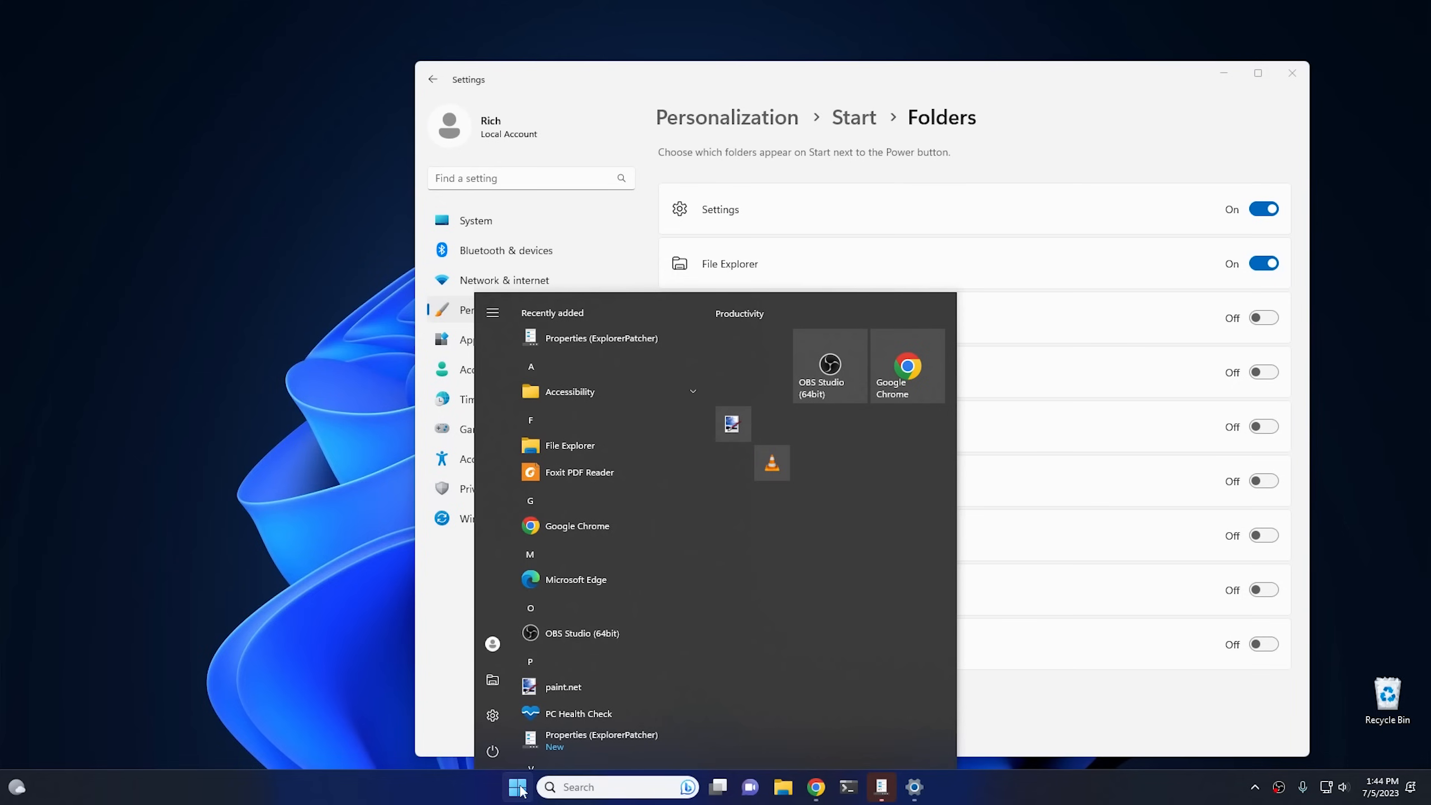
pyautogui.click(1291, 73)
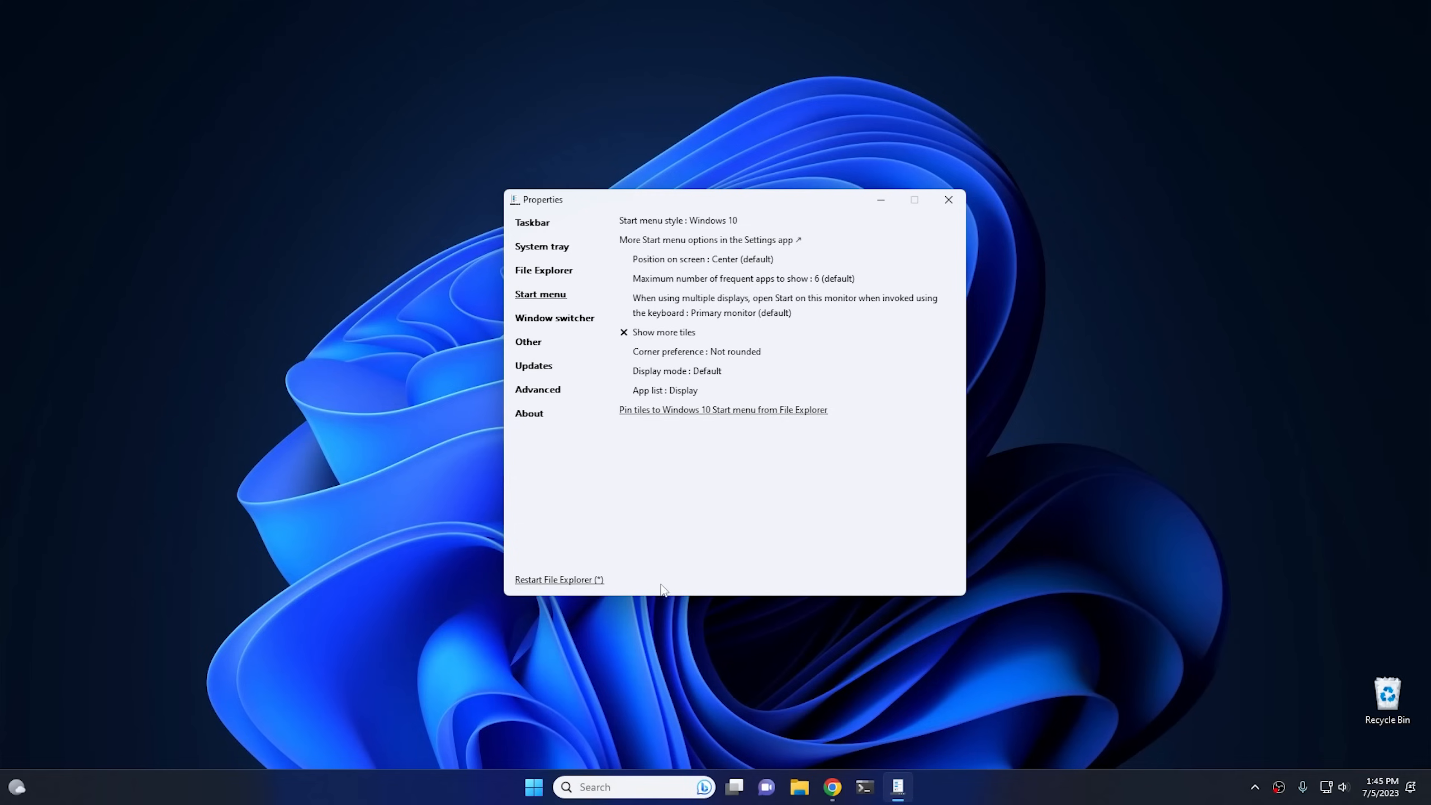
pyautogui.click(535, 788)
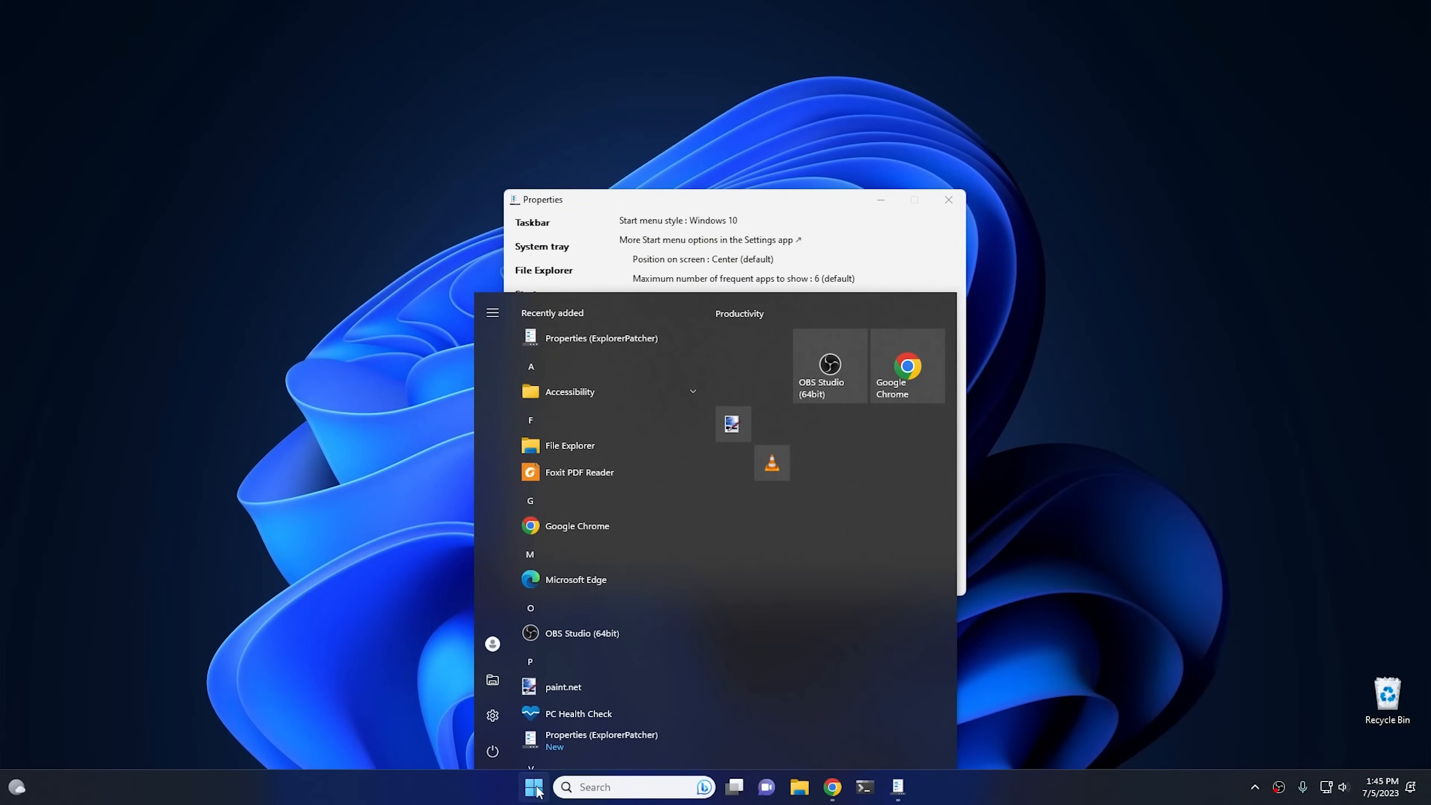
pyautogui.click(537, 790)
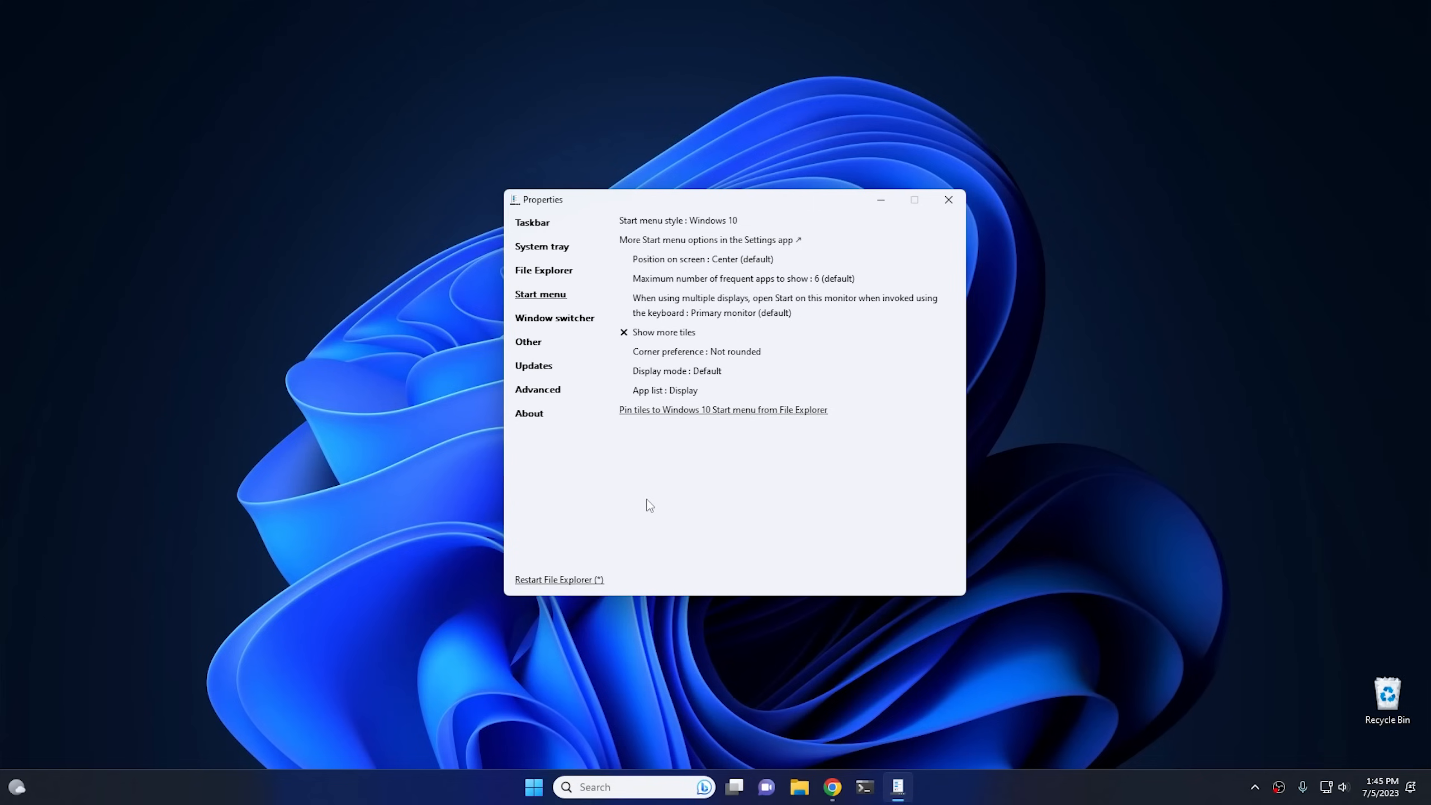
# Step: Locate the ep_setup installer in the Downloads folder and close File Explorer
pyautogui.click(800, 785)
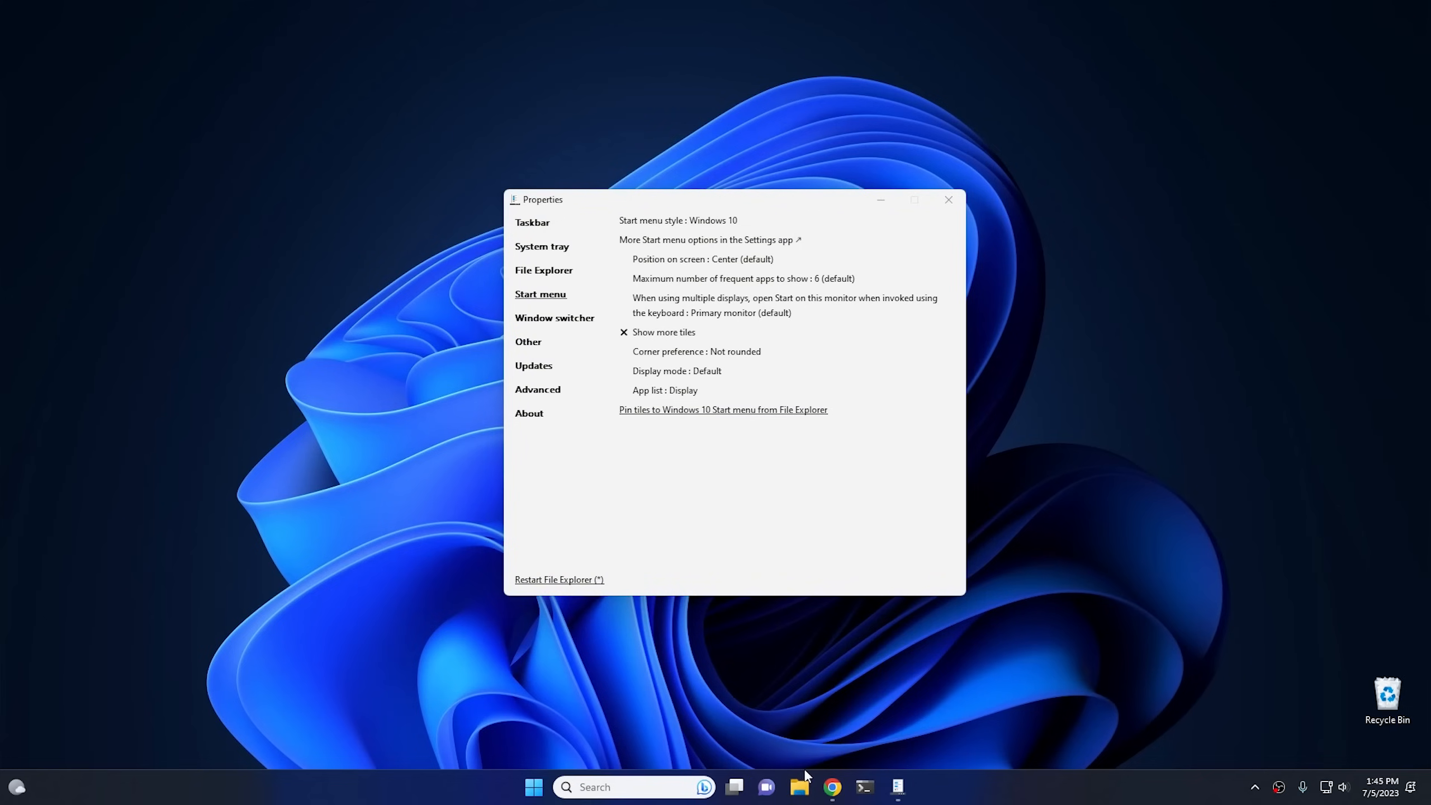
pyautogui.doubleClick(453, 405)
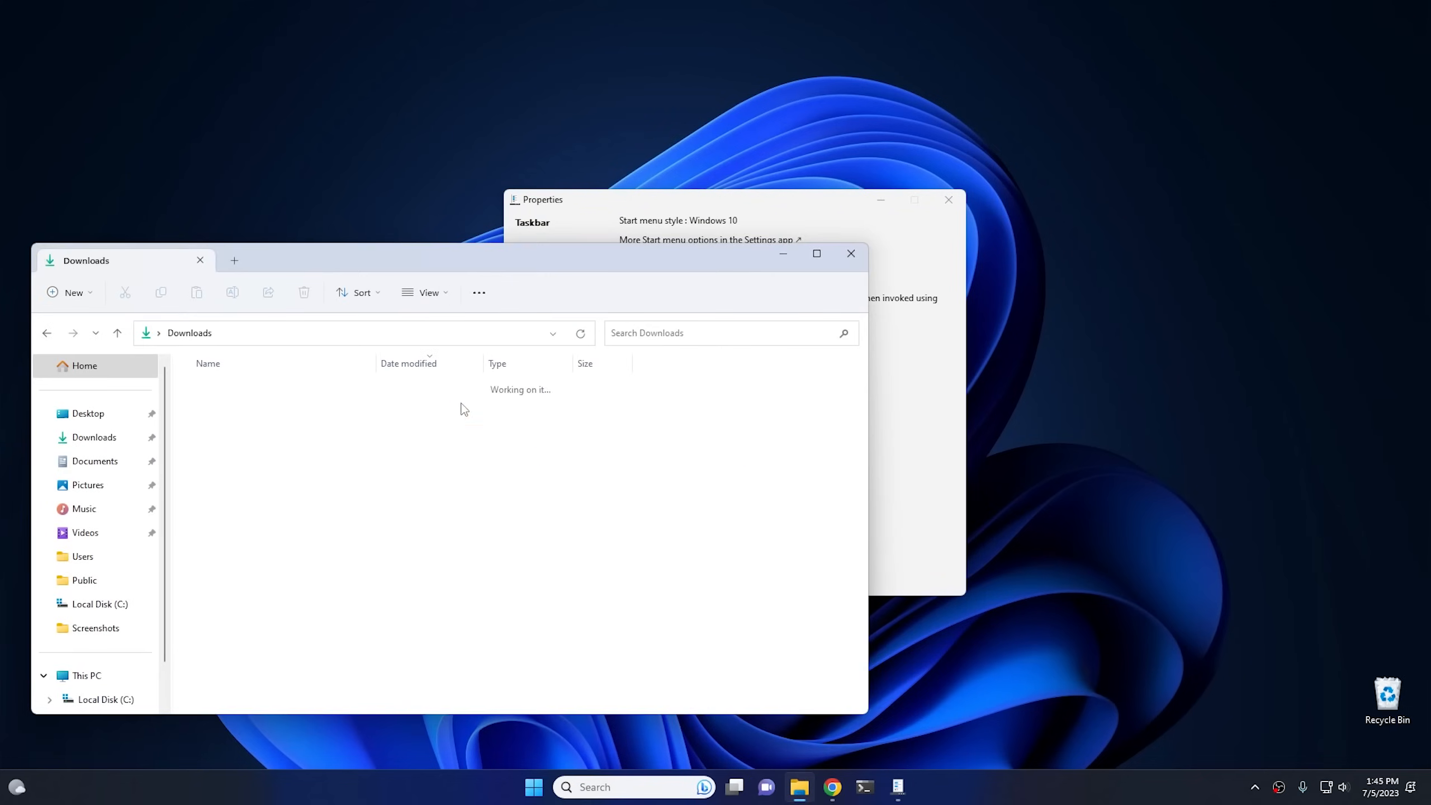
pyautogui.click(232, 408)
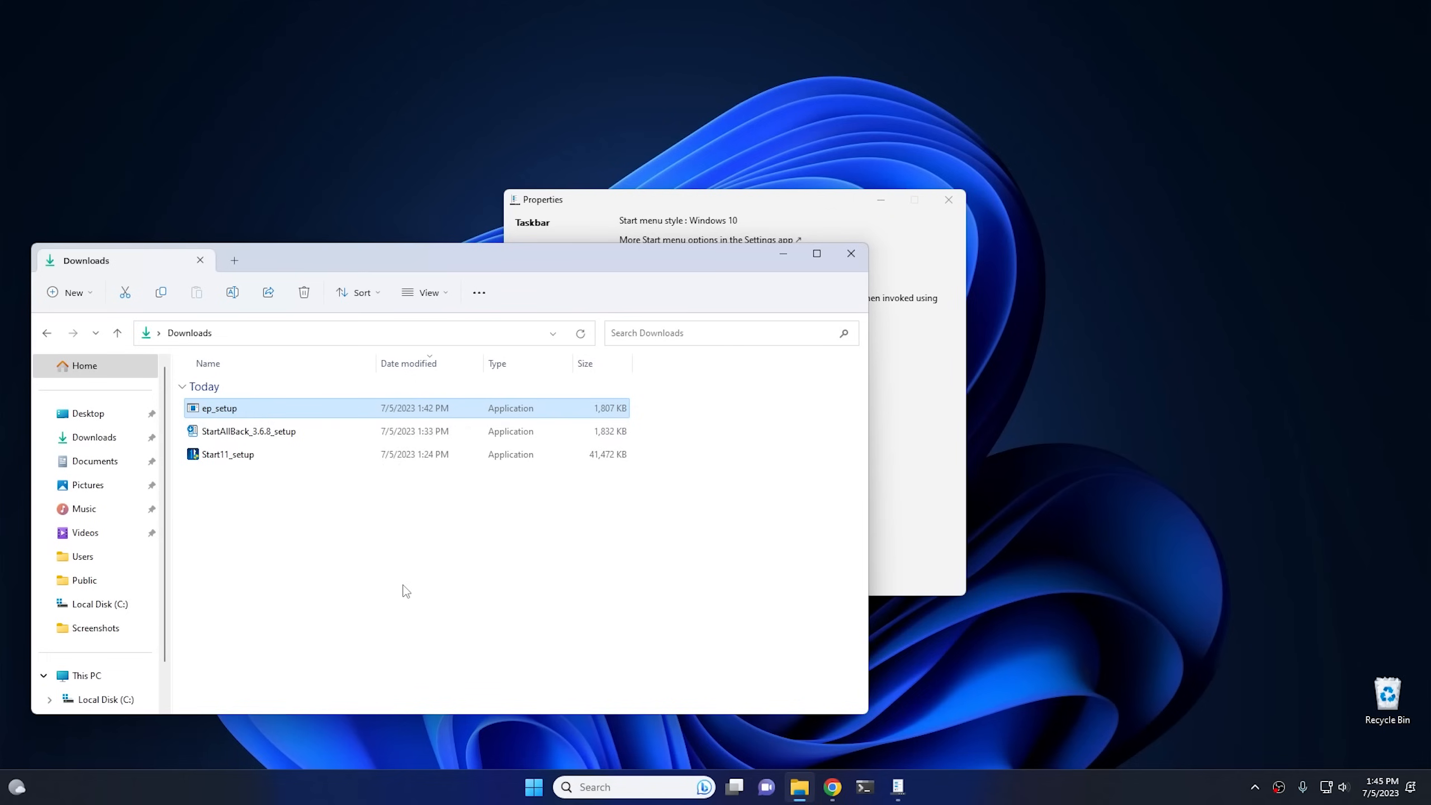
pyautogui.click(850, 253)
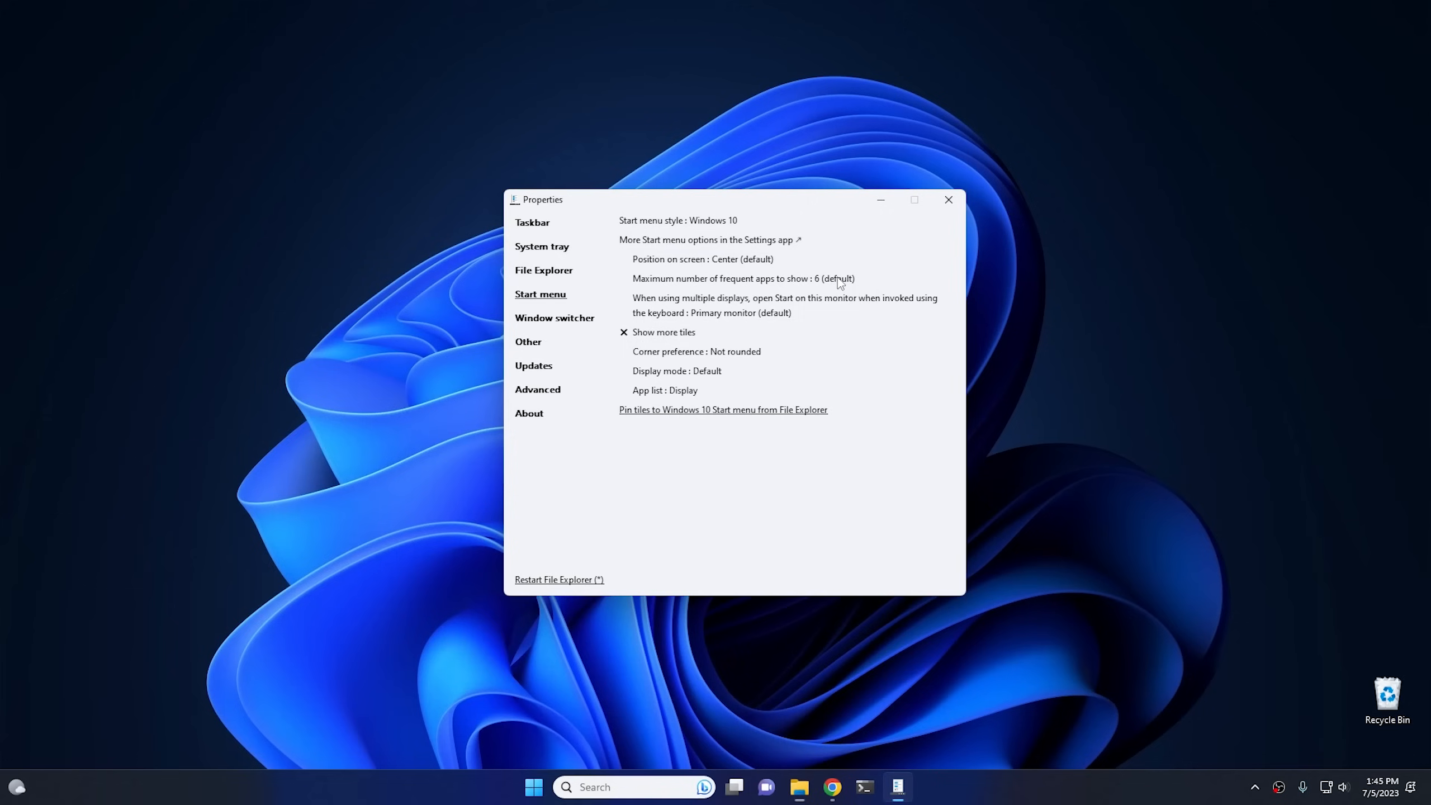